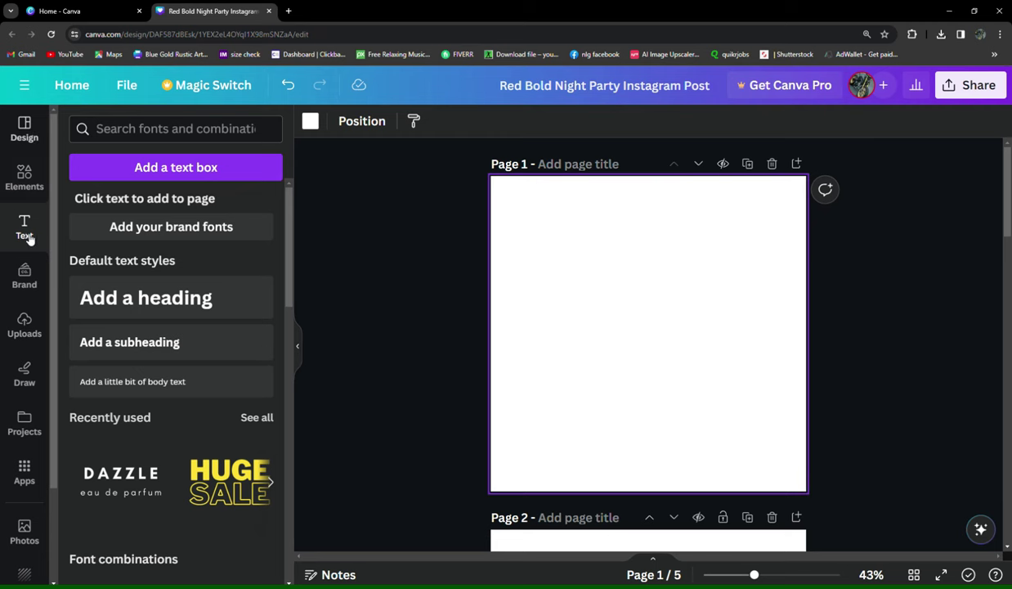
- Add the uploaded dark red texture image and stretch it from the top-left corner to fill Page 1
{"action": "left_click", "coordinate": [24, 322]}
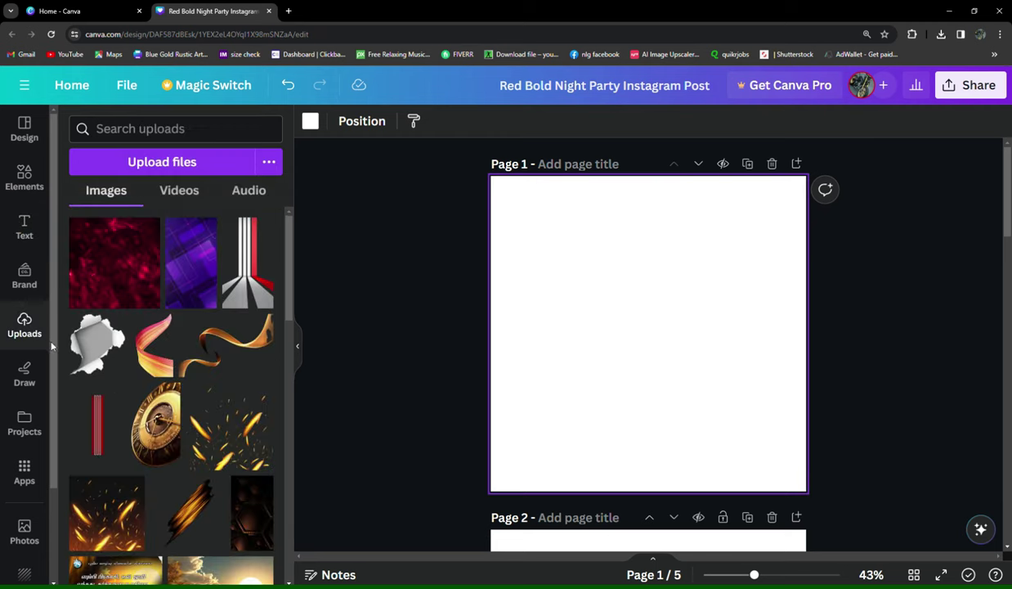
{"action": "left_click", "coordinate": [99, 264]}
{"action": "left_click_drag", "start_coordinate": [619, 356], "coordinate": [565, 302]}
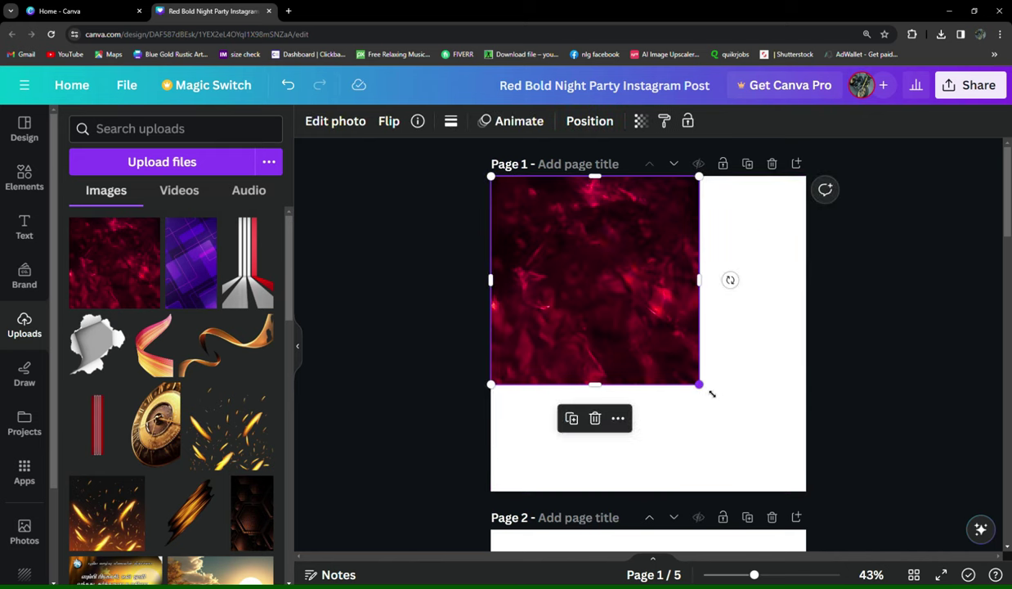
{"action": "left_click_drag", "start_coordinate": [699, 384], "coordinate": [832, 479]}
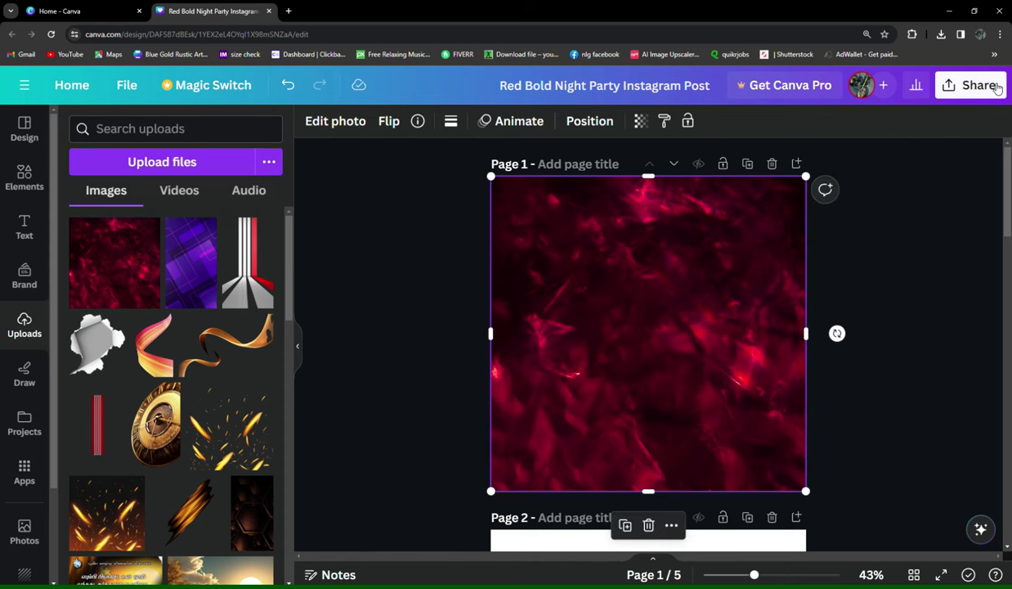
{"action": "left_click", "coordinate": [25, 227]}
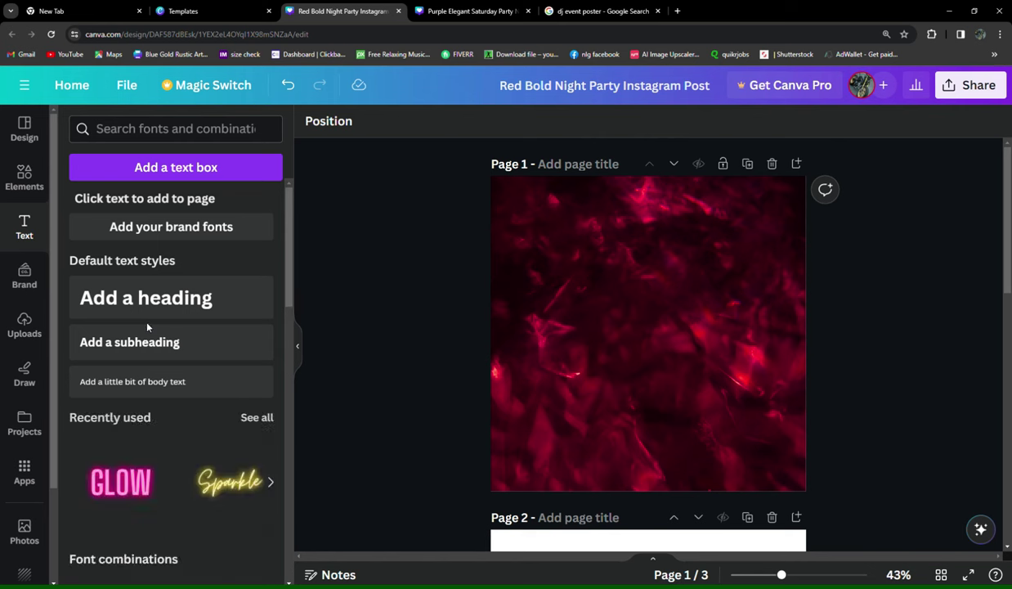
- Turn the HUGE SALE text combination into a single-line yellow 'NIGHT' heading
{"action": "scroll", "coordinate": [151, 319], "scroll_direction": "down", "scroll_amount": 4}
{"action": "scroll", "coordinate": [179, 327], "scroll_direction": "down", "scroll_amount": 3}
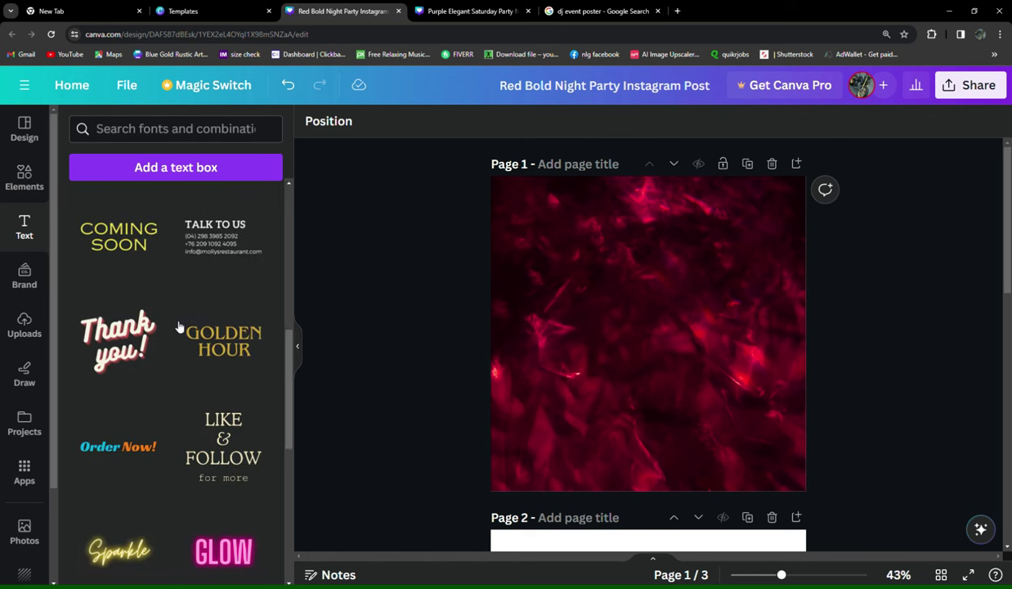
{"action": "scroll", "coordinate": [179, 327], "scroll_direction": "down", "scroll_amount": 3}
{"action": "scroll", "coordinate": [179, 327], "scroll_direction": "down", "scroll_amount": 3}
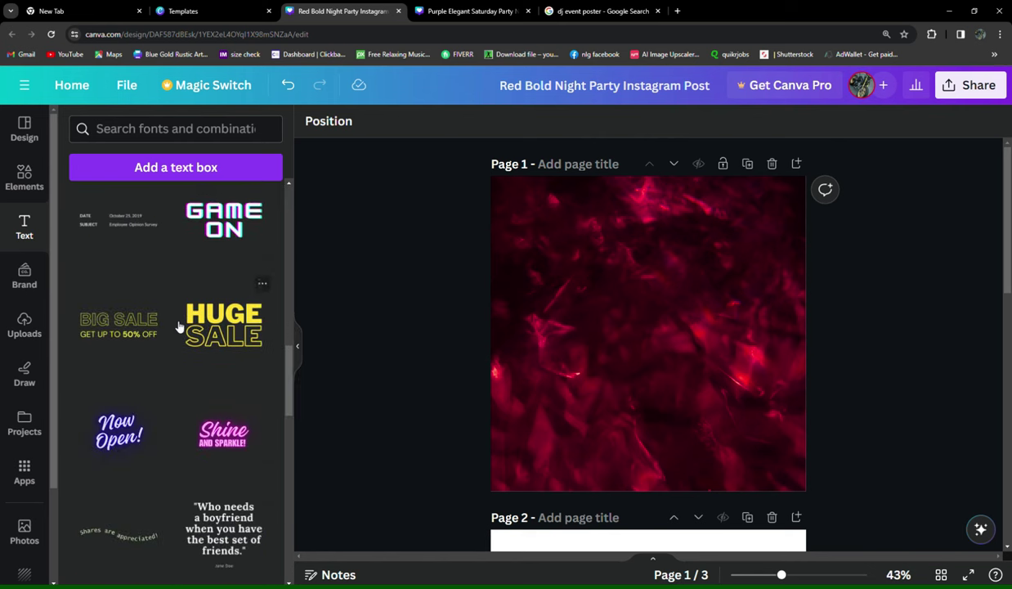
{"action": "left_click", "coordinate": [263, 325]}
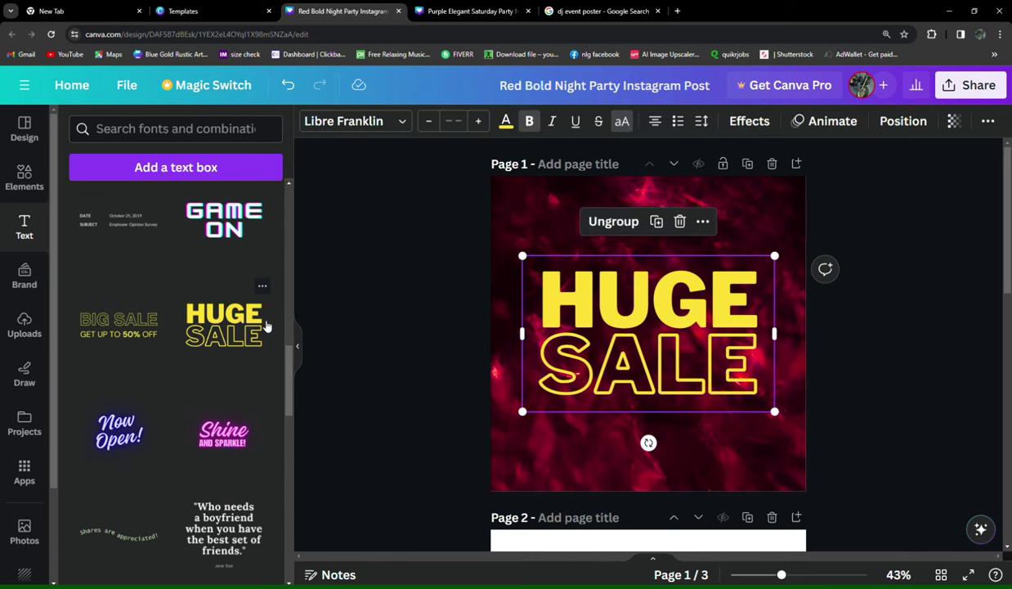
{"action": "left_click", "coordinate": [667, 400]}
{"action": "key", "text": "Delete"}
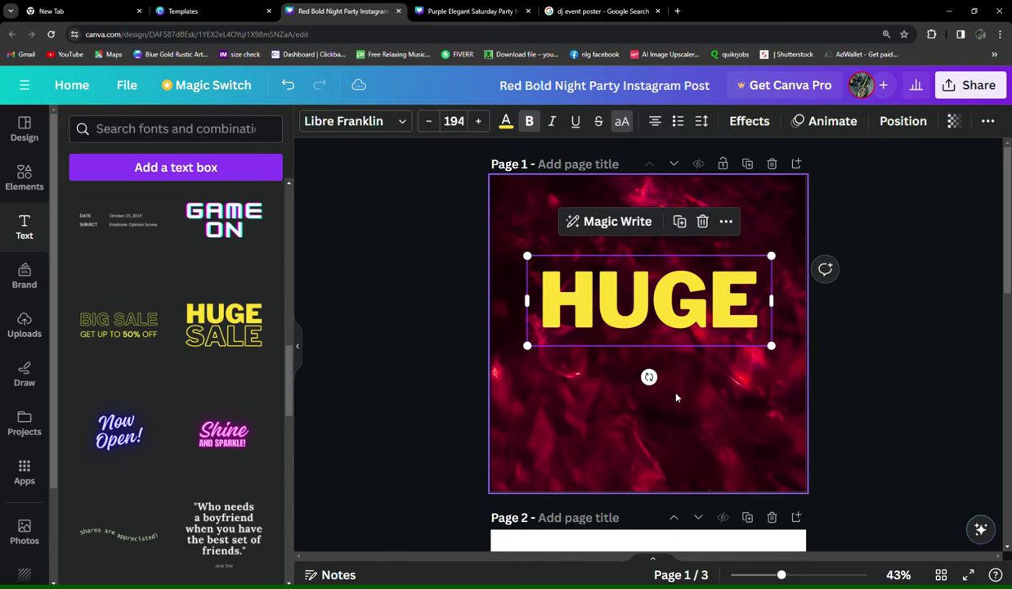
{"action": "left_click", "coordinate": [732, 336]}
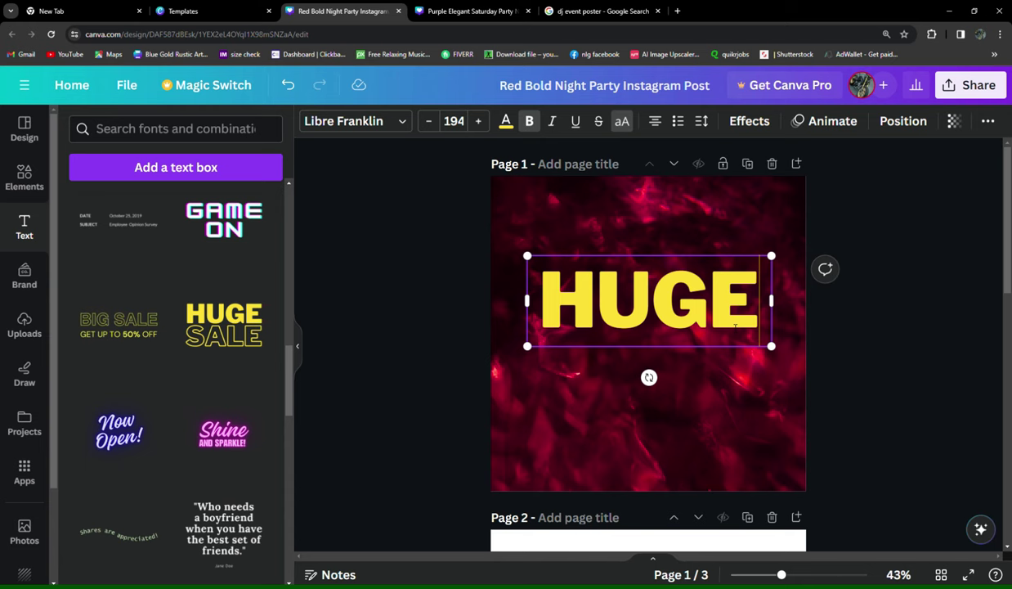
{"action": "key", "text": "BackSpace"}
{"action": "key", "text": "BackSpace"}
{"action": "key", "text": "BackSpace"}
{"action": "key", "text": "BackSpace"}
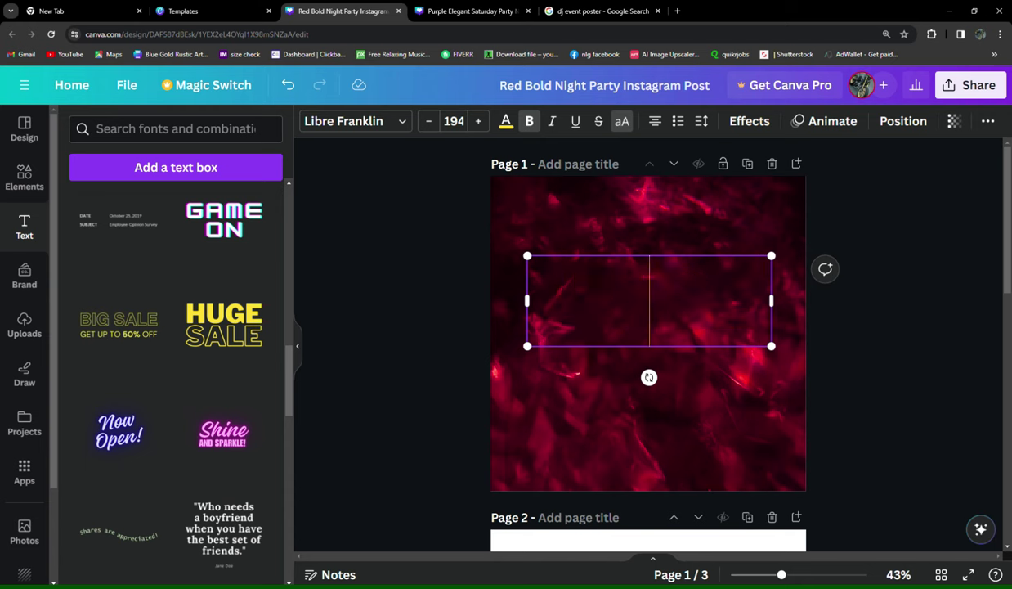
{"action": "type", "text": "NIGH"}
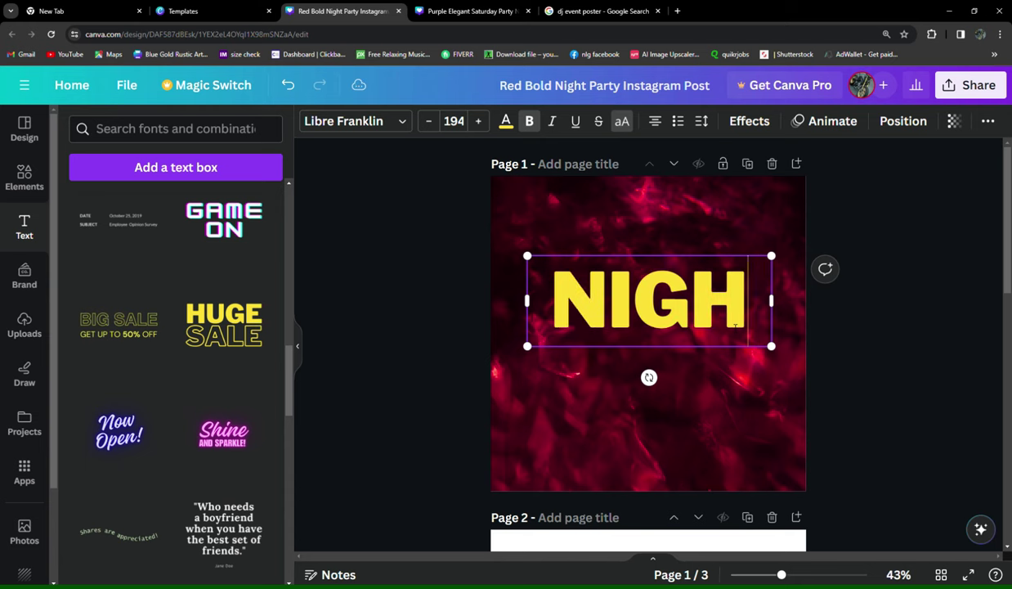
{"action": "type", "text": "T"}
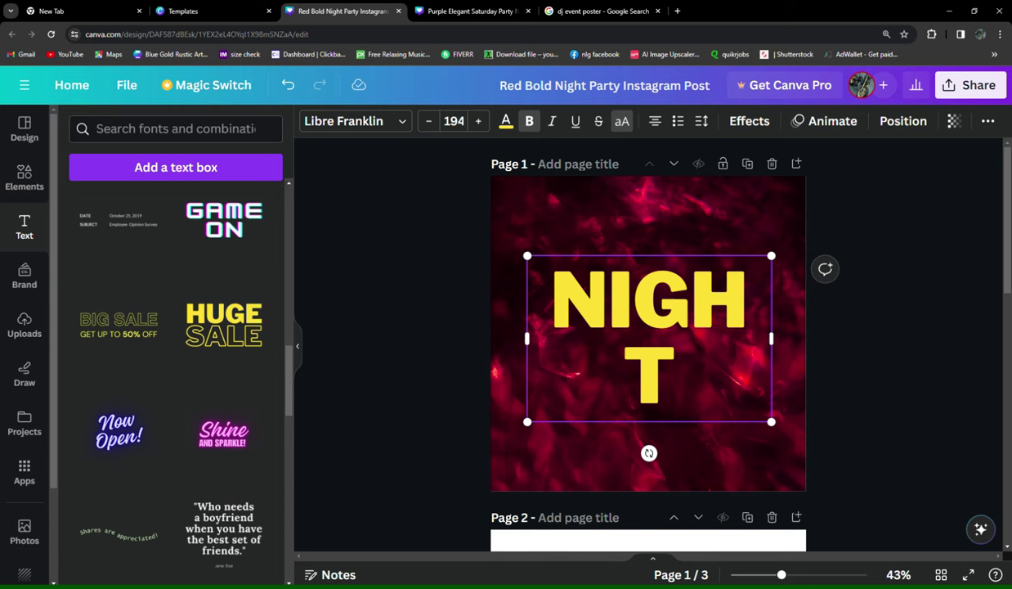
{"action": "mouse_move", "coordinate": [529, 340]}
{"action": "left_mouse_down"}
{"action": "mouse_move", "coordinate": [505, 340]}
{"action": "mouse_move", "coordinate": [541, 340]}
{"action": "left_mouse_up"}
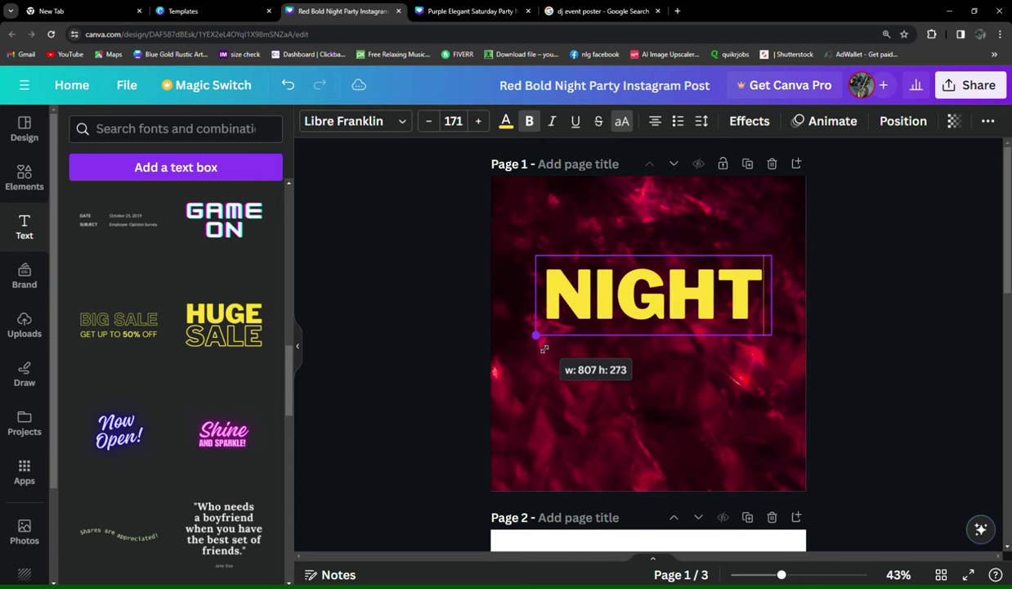
- Switch NIGHT to the Norwester font, enlarge it, and shift it slightly right
{"action": "left_click", "coordinate": [388, 126]}
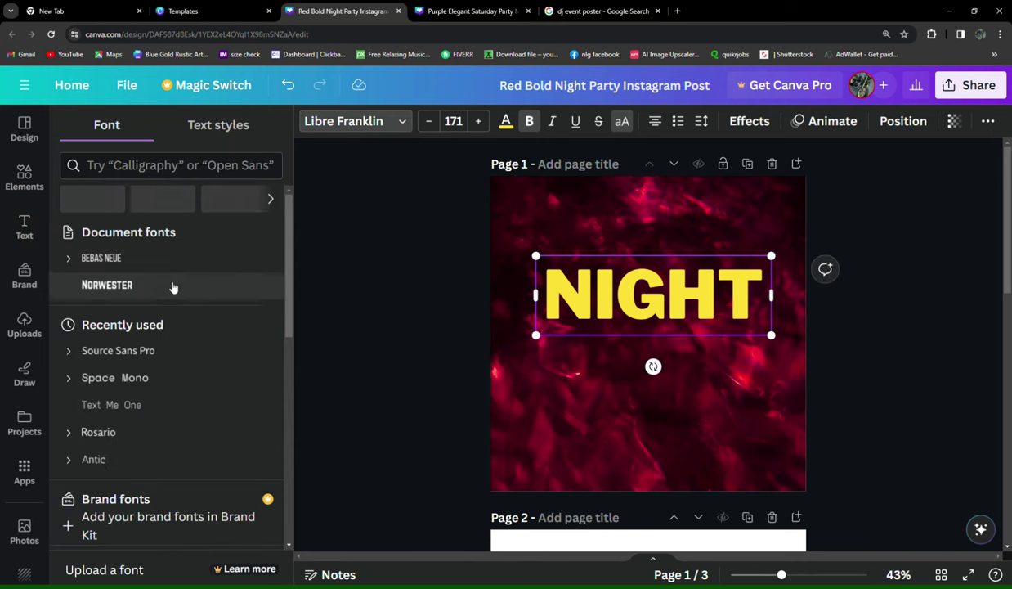
{"action": "left_click", "coordinate": [106, 312]}
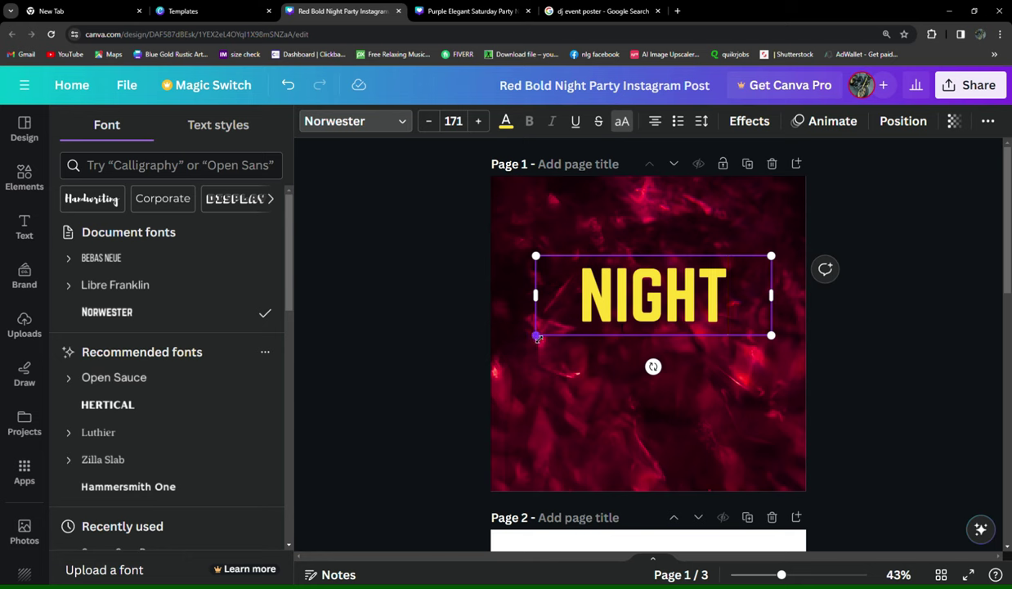
{"action": "left_click_drag", "start_coordinate": [537, 337], "coordinate": [483, 352]}
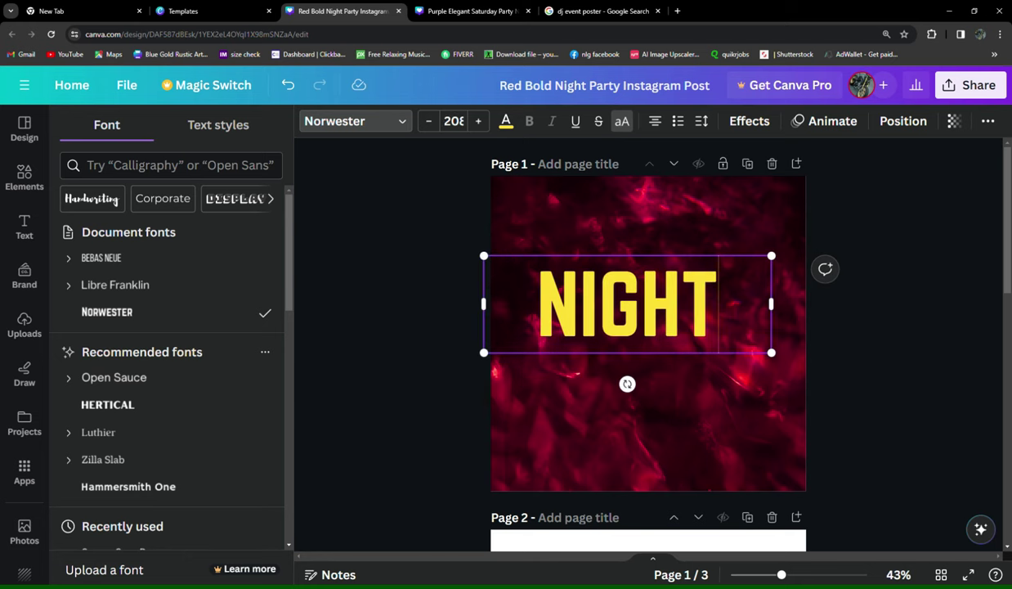
{"action": "left_click_drag", "start_coordinate": [771, 352], "coordinate": [759, 368]}
{"action": "key", "text": "Escape"}
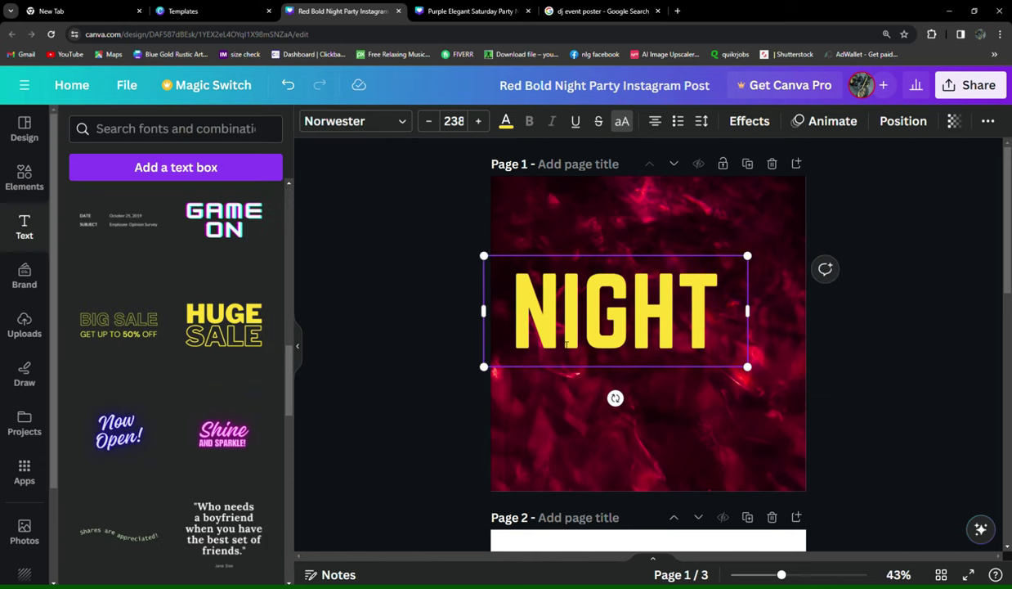
{"action": "left_click", "coordinate": [858, 398]}
{"action": "left_click_drag", "start_coordinate": [611, 334], "coordinate": [651, 335]}
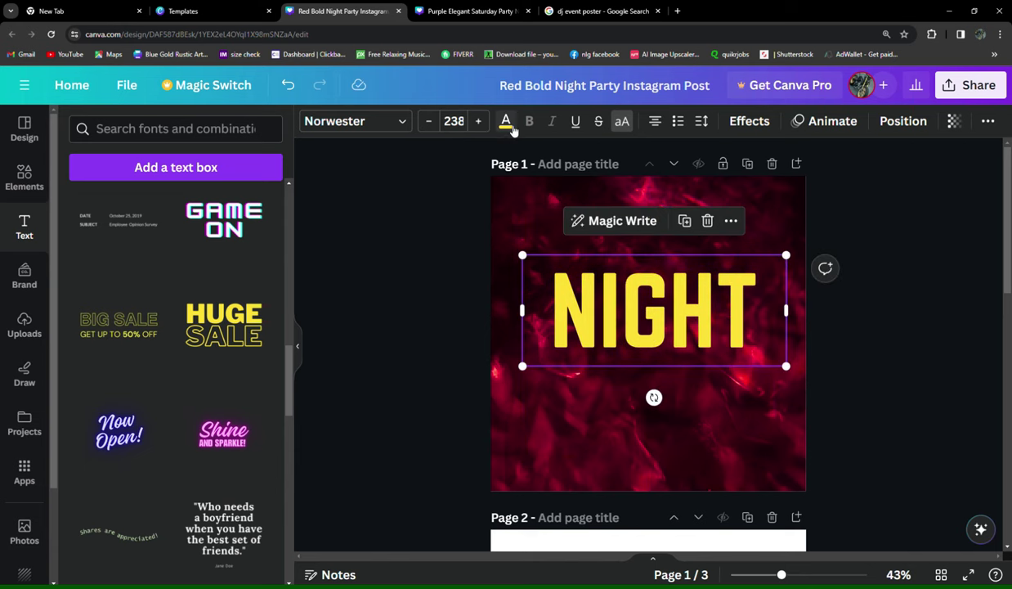
- Make the NIGHT text white and paste a duplicate of it
{"action": "left_click", "coordinate": [506, 121]}
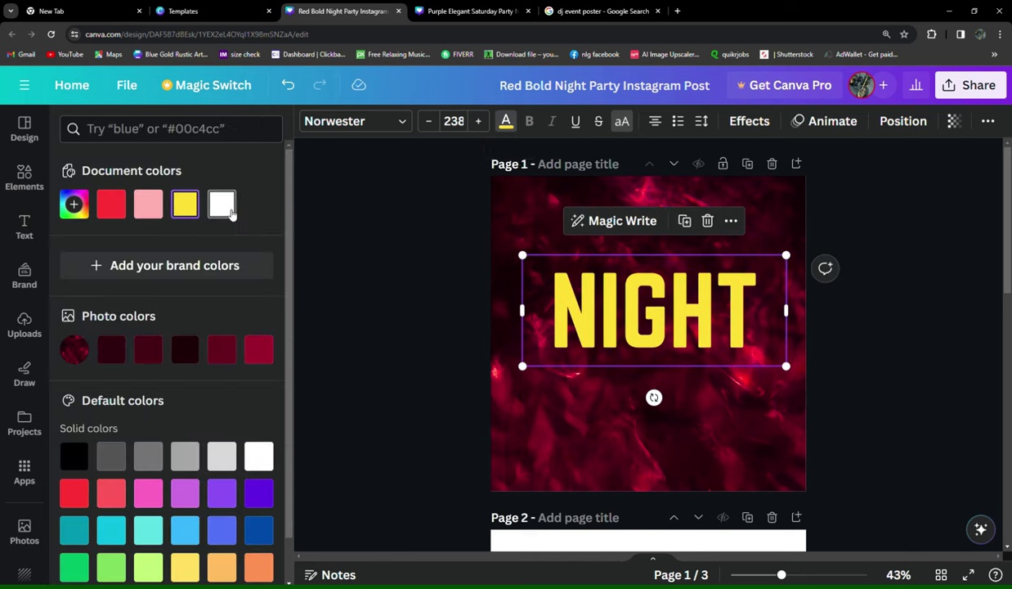
{"action": "left_click", "coordinate": [222, 203]}
{"action": "left_click", "coordinate": [863, 353]}
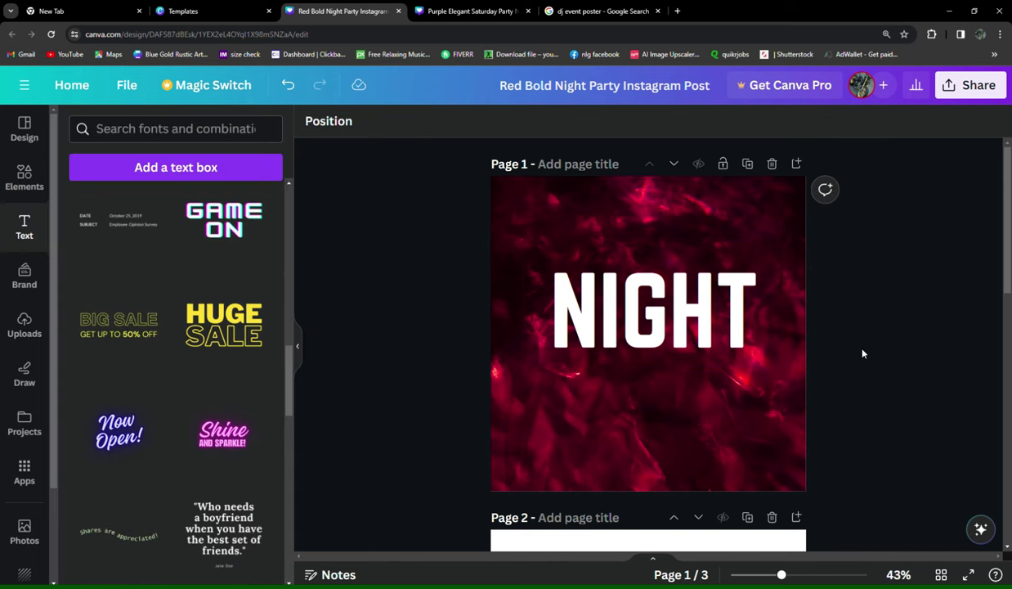
{"action": "right_click", "coordinate": [692, 307]}
{"action": "left_click", "coordinate": [725, 204]}
{"action": "key", "text": "ctrl+v"}
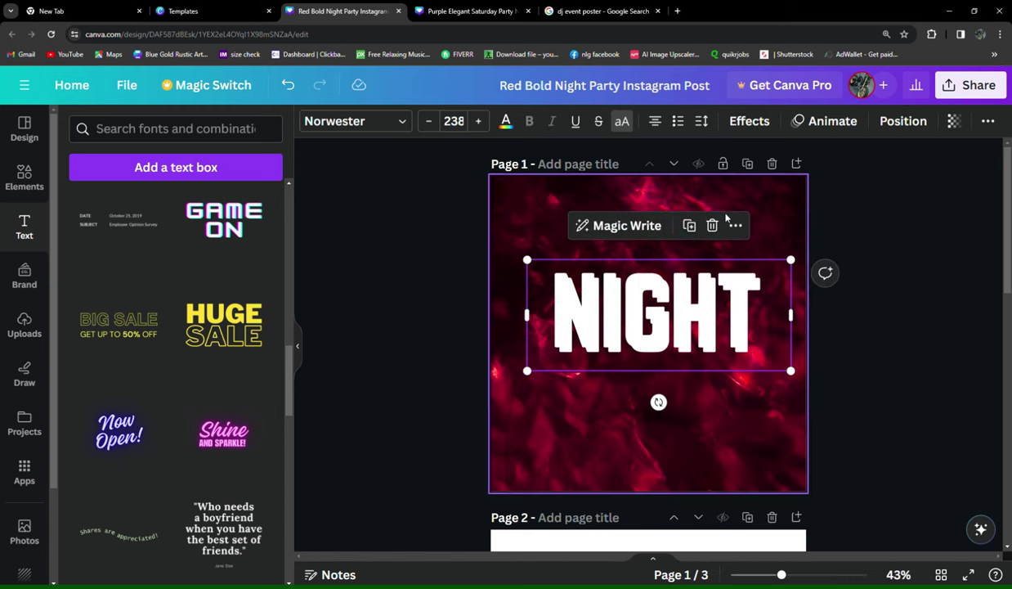
- Move the NIGHT copy below the original and retype it as 'PARTY'
{"action": "left_click_drag", "start_coordinate": [701, 301], "coordinate": [696, 384]}
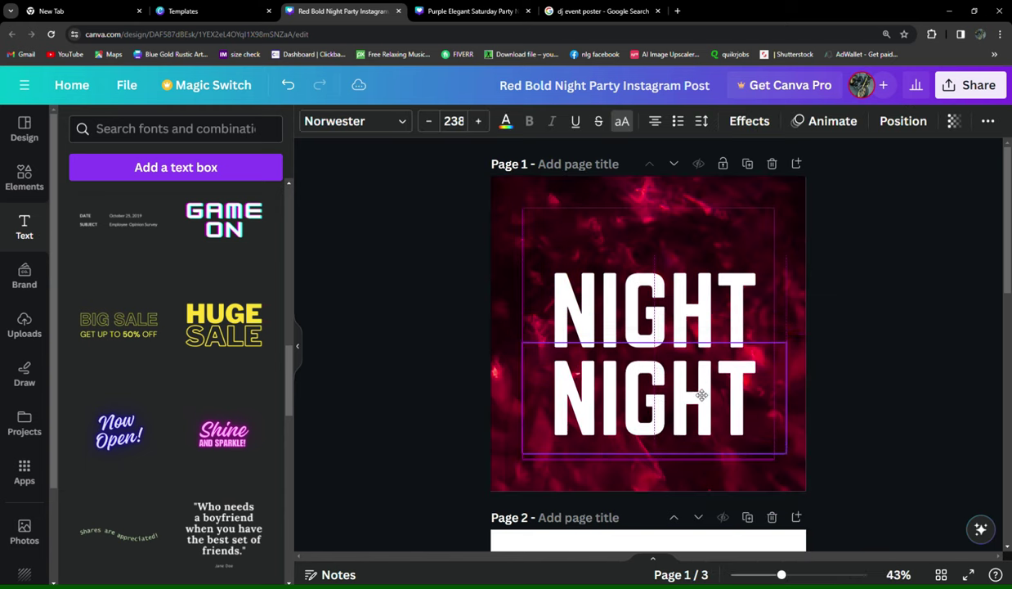
{"action": "double_click", "coordinate": [757, 403]}
{"action": "key", "text": "BackSpace"}
{"action": "type", "text": "P"}
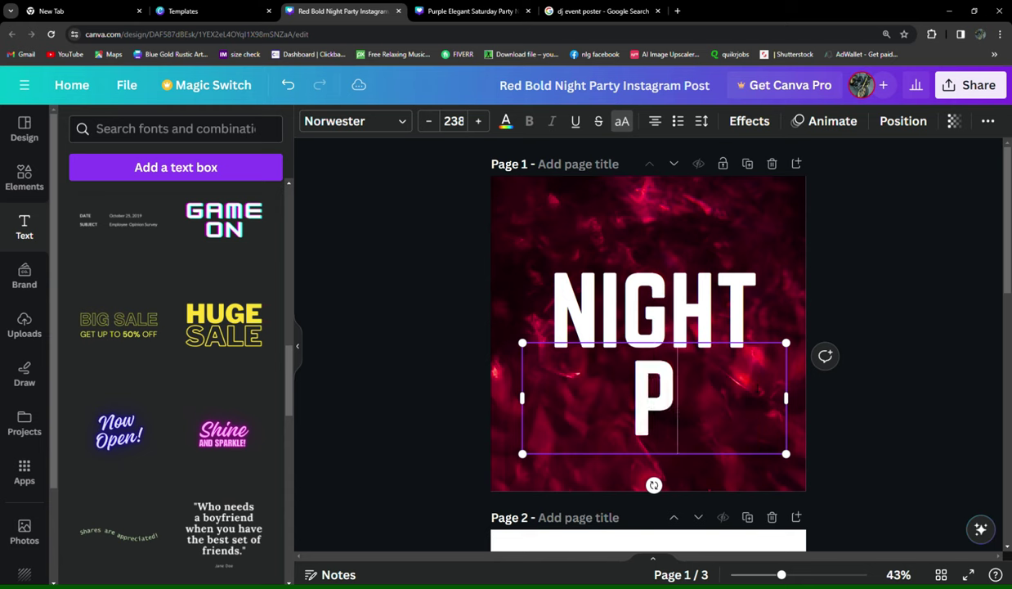
{"action": "type", "text": "ARTUY"}
{"action": "key", "text": "BackSpace"}
{"action": "key", "text": "BackSpace"}
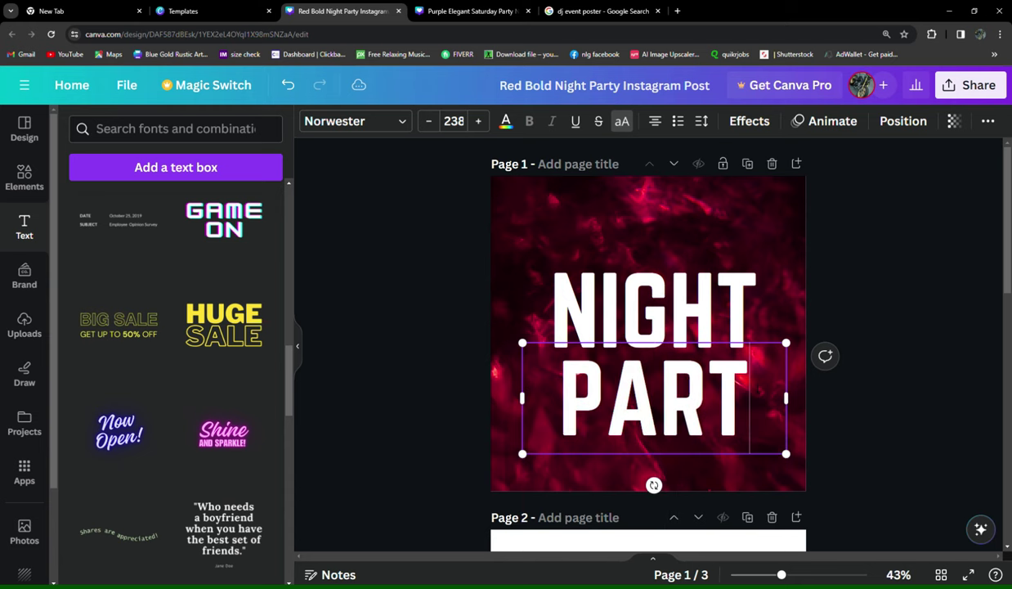
{"action": "type", "text": "Y"}
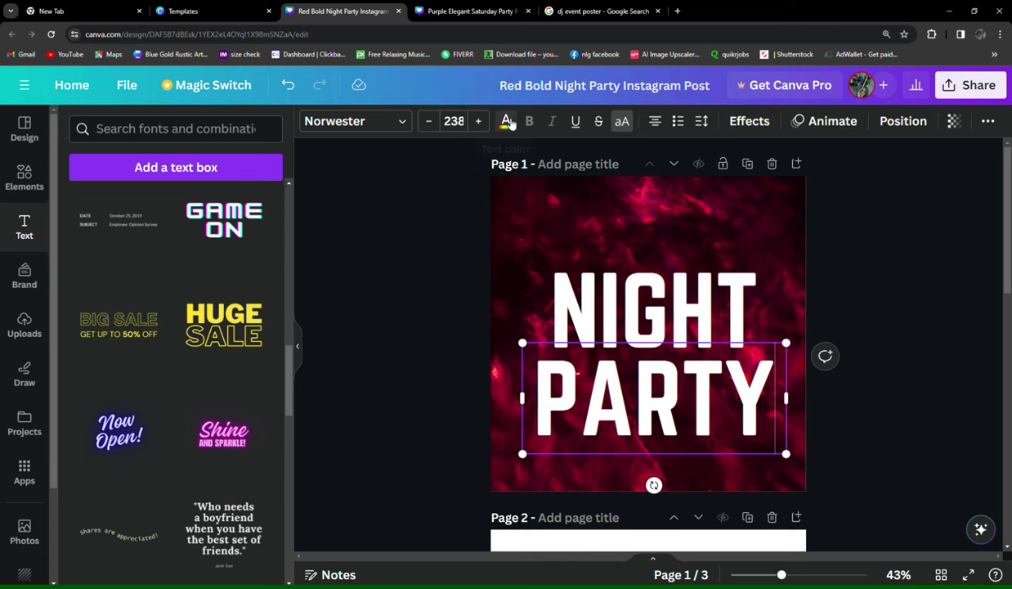
- Recolour PARTY to the deep red #9d062e
{"action": "left_click", "coordinate": [506, 121]}
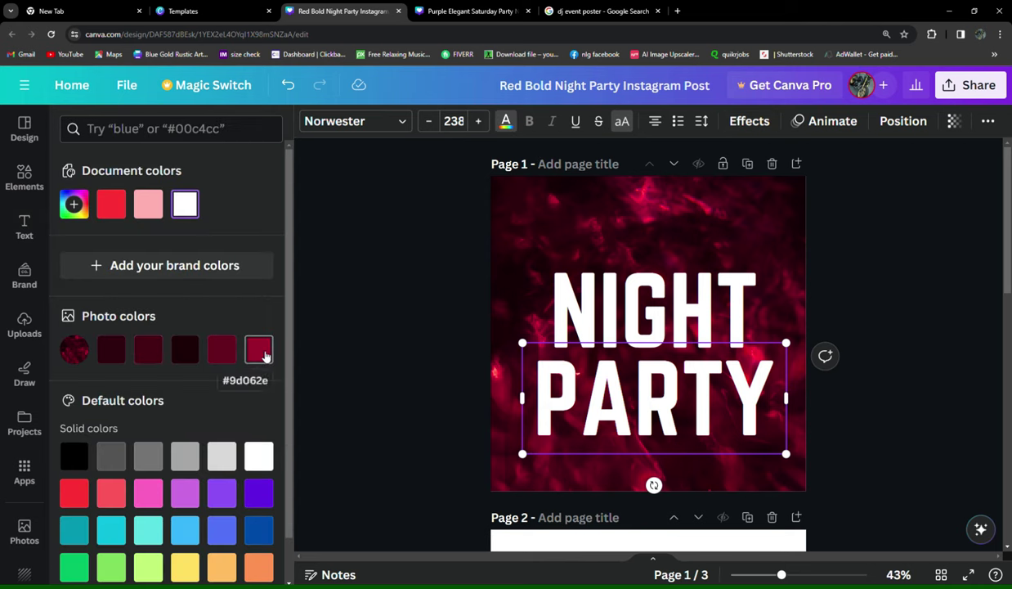
{"action": "left_click", "coordinate": [259, 350]}
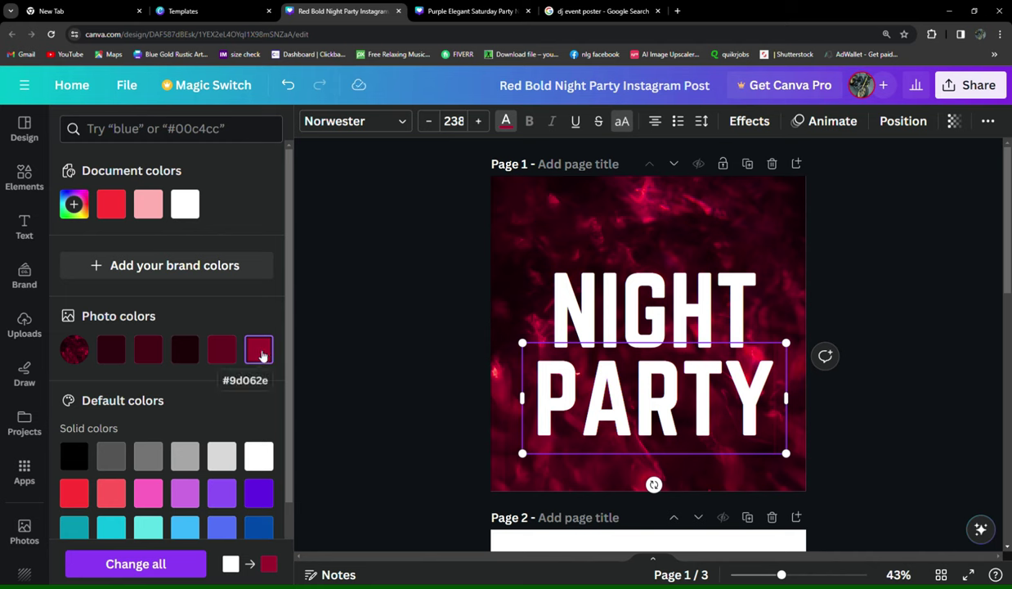
{"action": "key", "text": "Escape"}
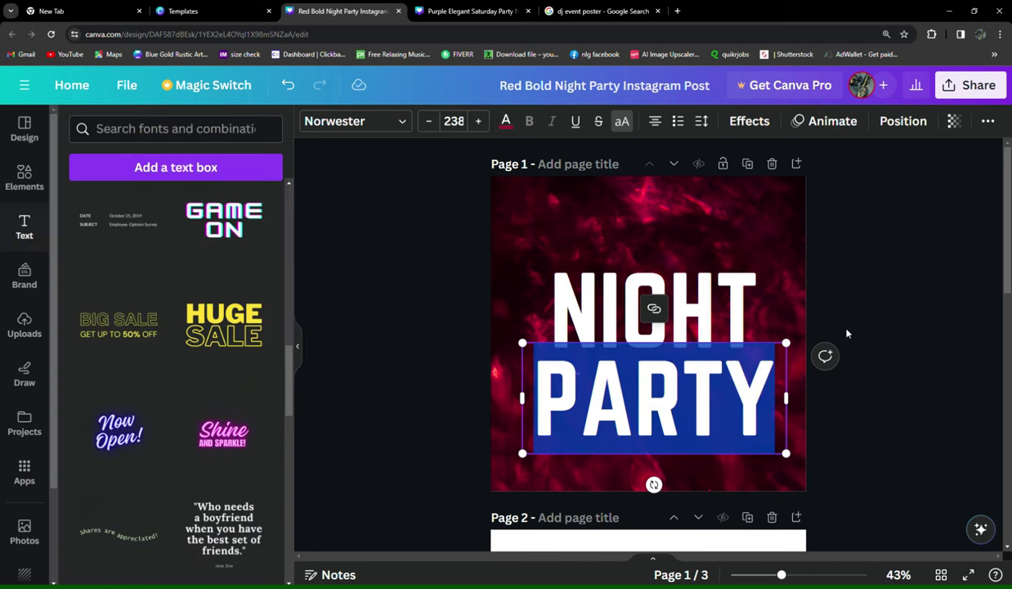
{"action": "left_click", "coordinate": [847, 333]}
{"action": "left_click", "coordinate": [710, 380]}
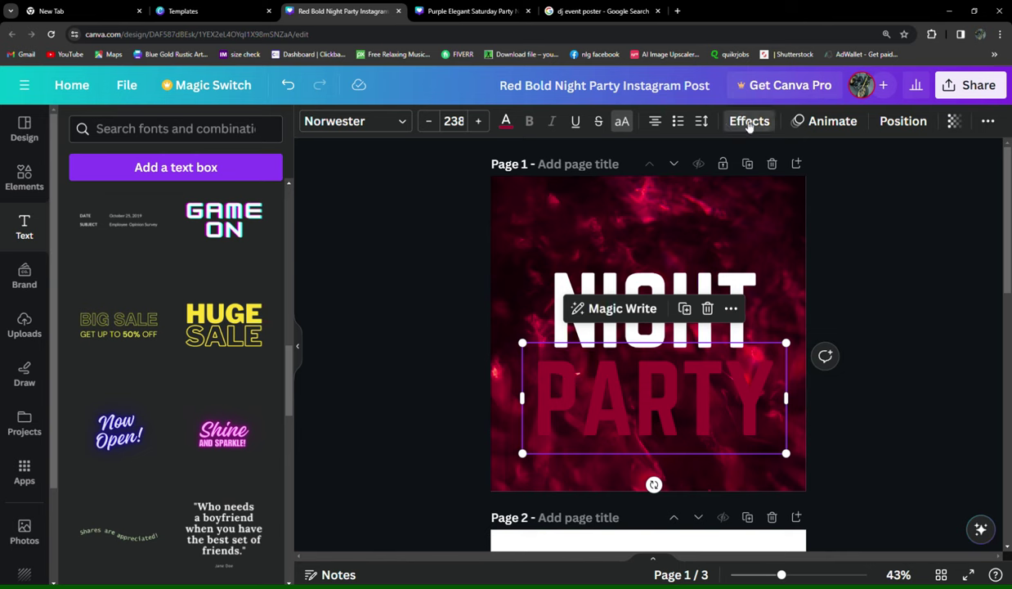
- Apply the Neon effect to PARTY with intensity 97
{"action": "left_click", "coordinate": [748, 121]}
{"action": "left_click", "coordinate": [242, 369]}
{"action": "scroll", "coordinate": [244, 362], "scroll_direction": "down", "scroll_amount": 1}
{"action": "scroll", "coordinate": [179, 353], "scroll_direction": "down", "scroll_amount": 2}
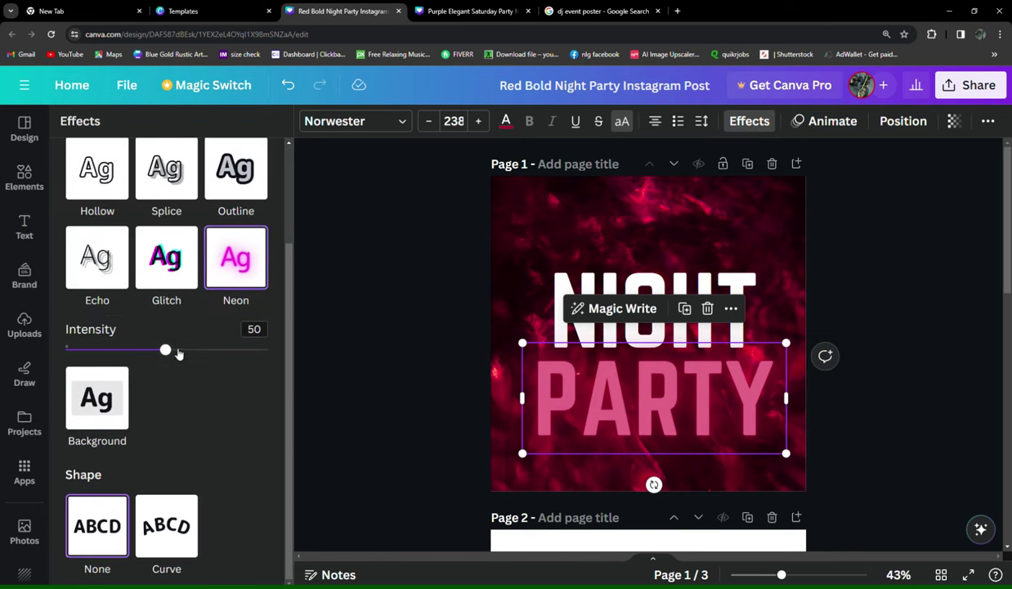
{"action": "left_click_drag", "start_coordinate": [177, 355], "coordinate": [264, 370]}
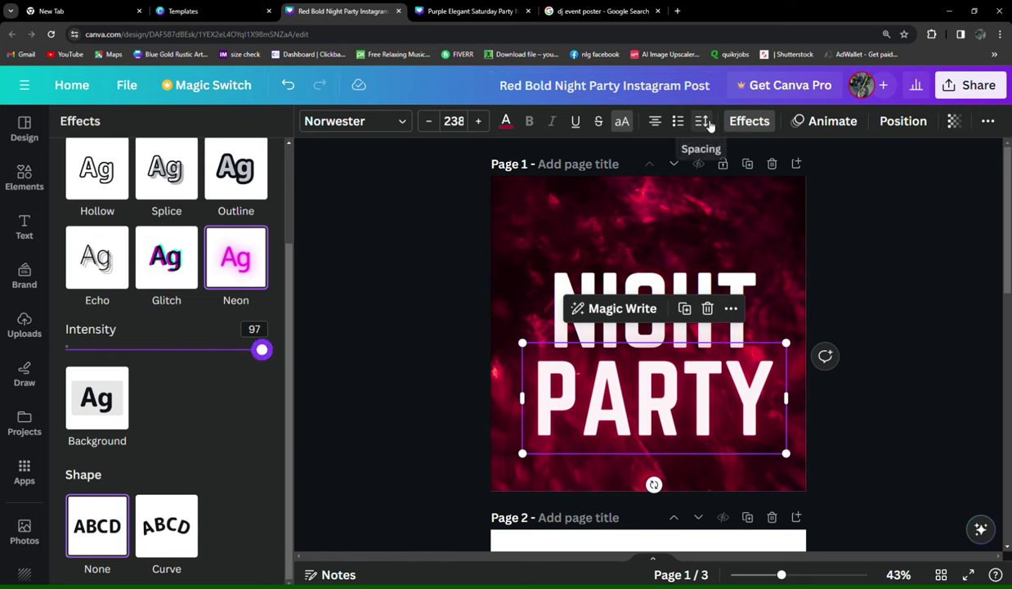
- Tighten PARTY's letter spacing to -49
{"action": "left_click", "coordinate": [701, 120]}
{"action": "mouse_move", "coordinate": [739, 182]}
{"action": "left_mouse_down"}
{"action": "mouse_move", "coordinate": [747, 180]}
{"action": "mouse_move", "coordinate": [731, 188]}
{"action": "left_mouse_up"}
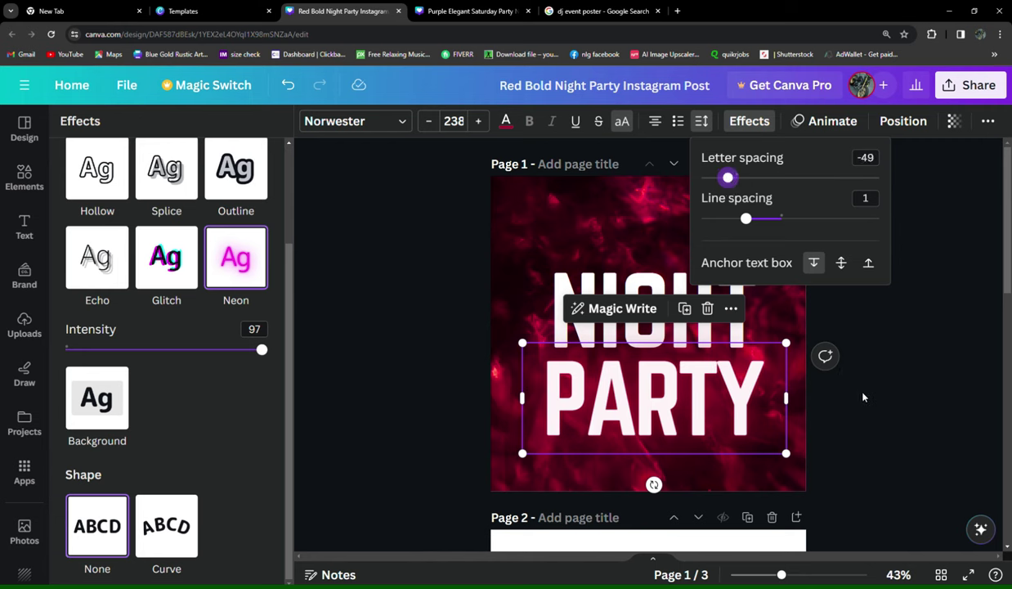
{"action": "key", "text": "Escape"}
{"action": "key", "text": "Escape"}
{"action": "left_click", "coordinate": [899, 376]}
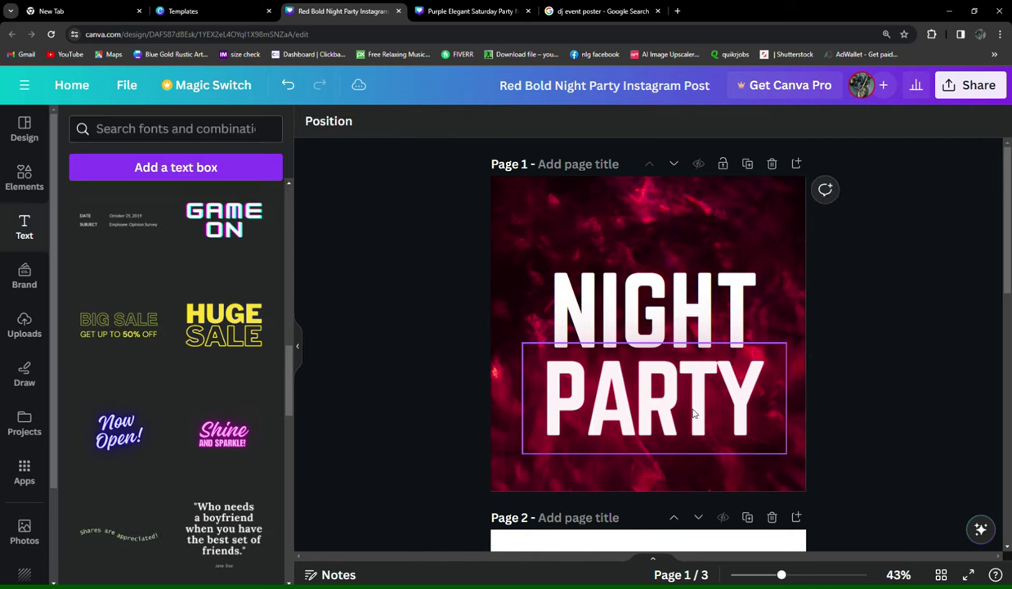
- Move PARTY up to overlap NIGHT and nudge NIGHT slightly higher
{"action": "left_click_drag", "start_coordinate": [693, 413], "coordinate": [699, 375]}
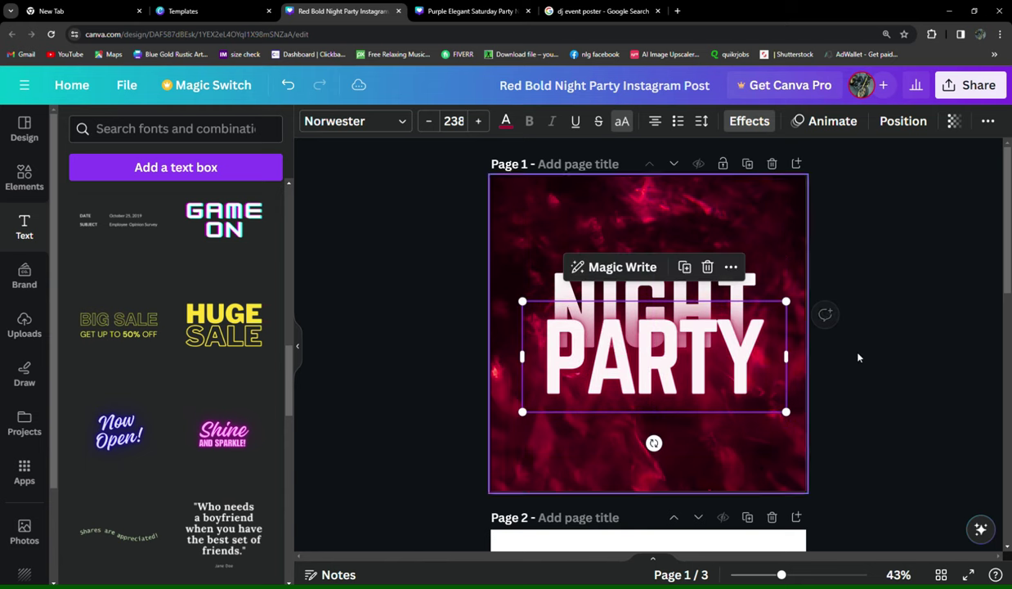
{"action": "left_click", "coordinate": [888, 338]}
{"action": "left_click_drag", "start_coordinate": [706, 283], "coordinate": [712, 275]}
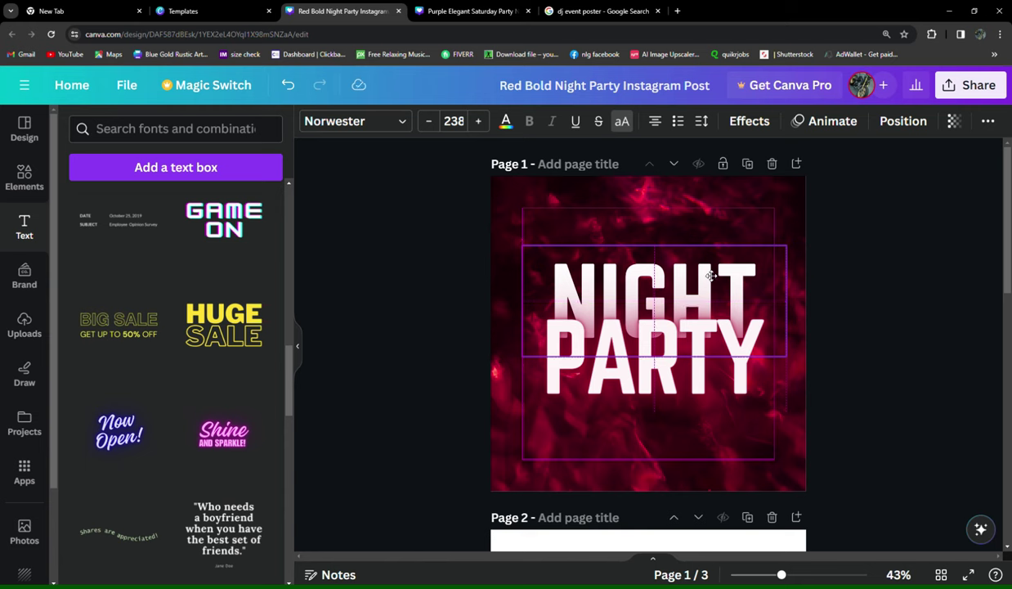
{"action": "left_click", "coordinate": [897, 343]}
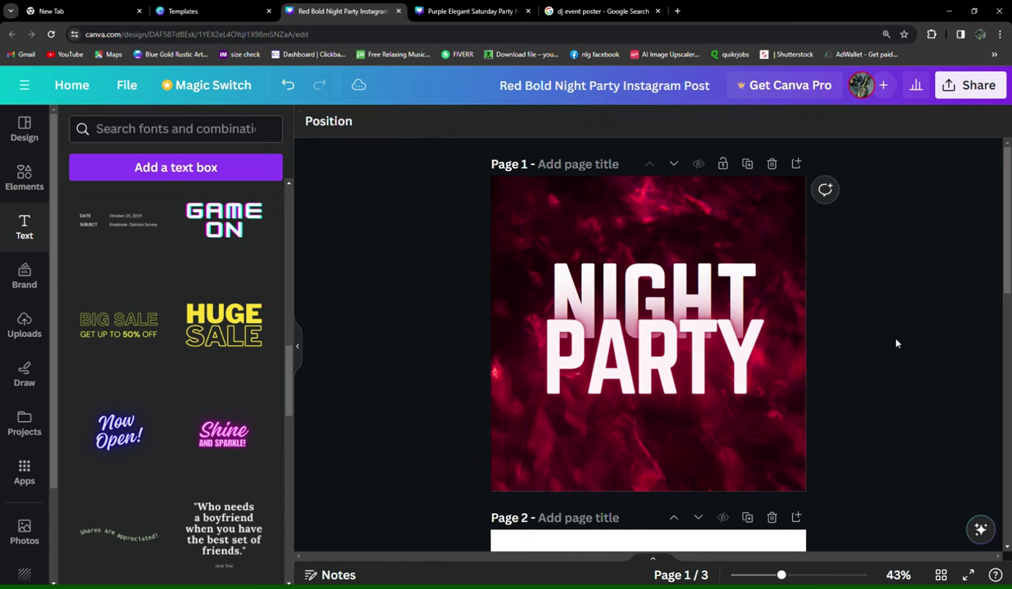
- Group NIGHT and PARTY and move the grouped title near the top of the post
{"action": "left_click", "coordinate": [708, 293]}
{"action": "left_click", "coordinate": [652, 380], "text": "shift"}
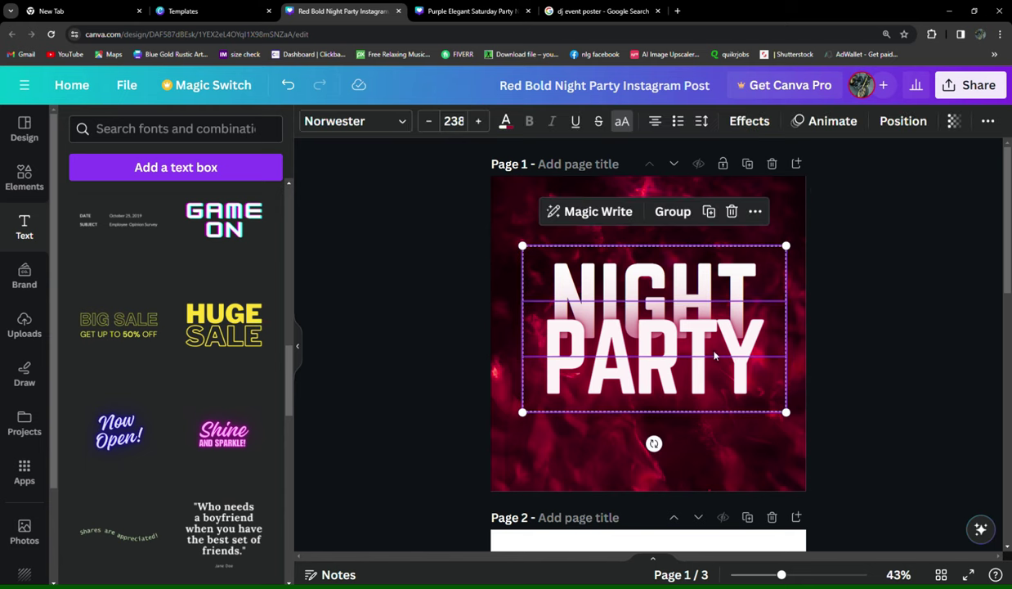
{"action": "left_click", "coordinate": [691, 211]}
{"action": "left_click", "coordinate": [867, 361]}
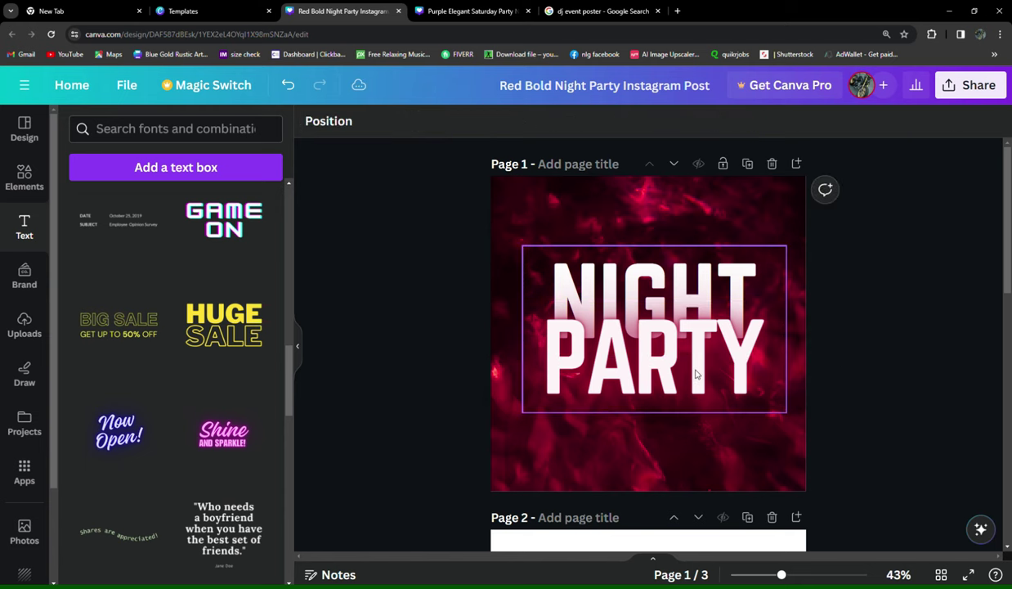
{"action": "mouse_move", "coordinate": [676, 362]}
{"action": "left_mouse_down"}
{"action": "mouse_move", "coordinate": [700, 368]}
{"action": "mouse_move", "coordinate": [691, 341]}
{"action": "left_mouse_up"}
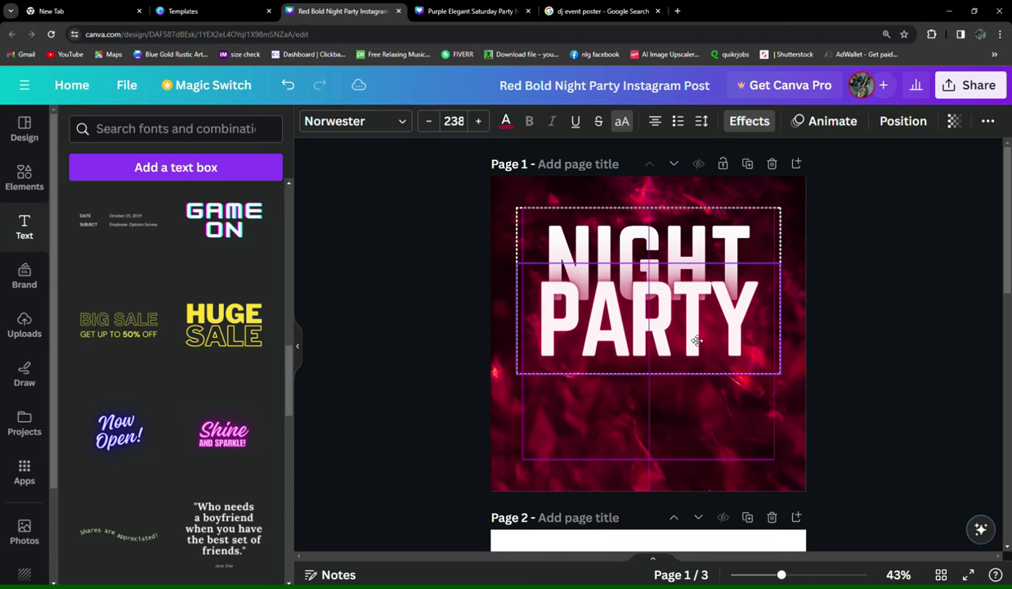
{"action": "left_click_drag", "start_coordinate": [695, 341], "coordinate": [697, 342]}
{"action": "left_click", "coordinate": [950, 403]}
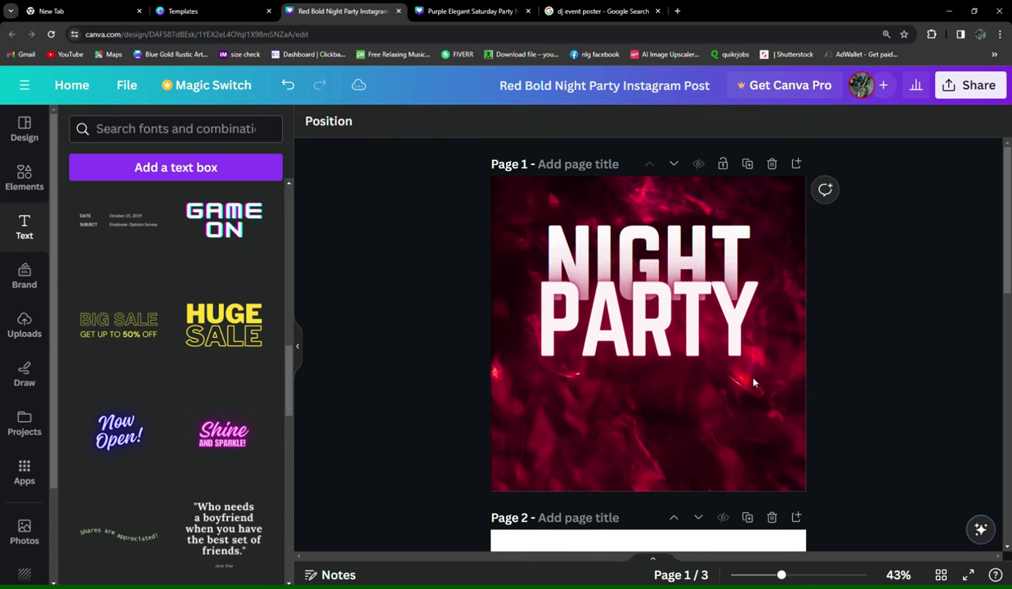
{"action": "left_click", "coordinate": [25, 176]}
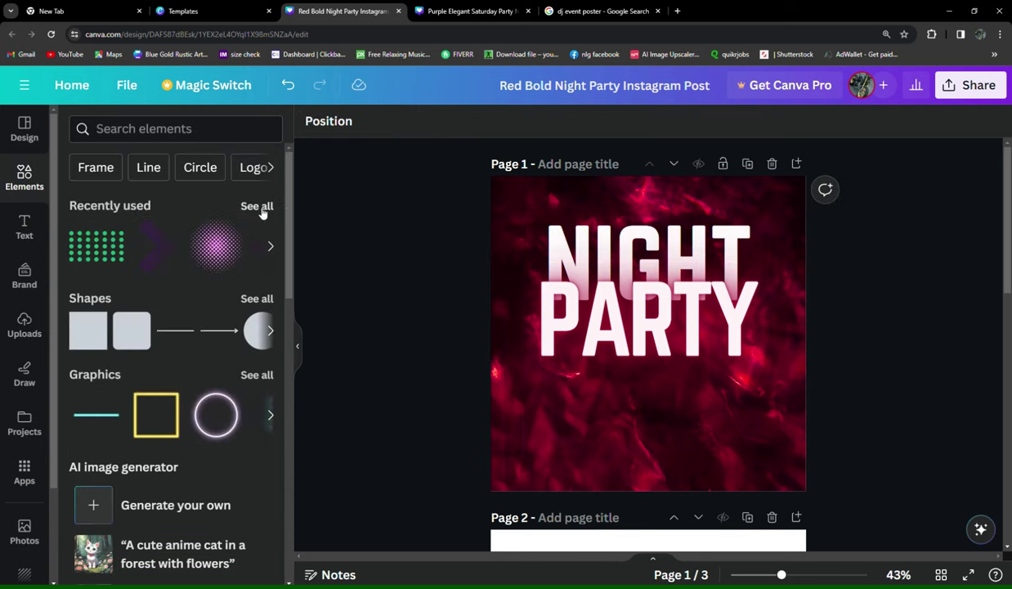
- Add the recently used black gradient, enlarge it to full width, and align it to the bottom edge
{"action": "left_click", "coordinate": [257, 206]}
{"action": "scroll", "coordinate": [97, 257], "scroll_direction": "down", "scroll_amount": 1}
{"action": "scroll", "coordinate": [97, 257], "scroll_direction": "down", "scroll_amount": 2}
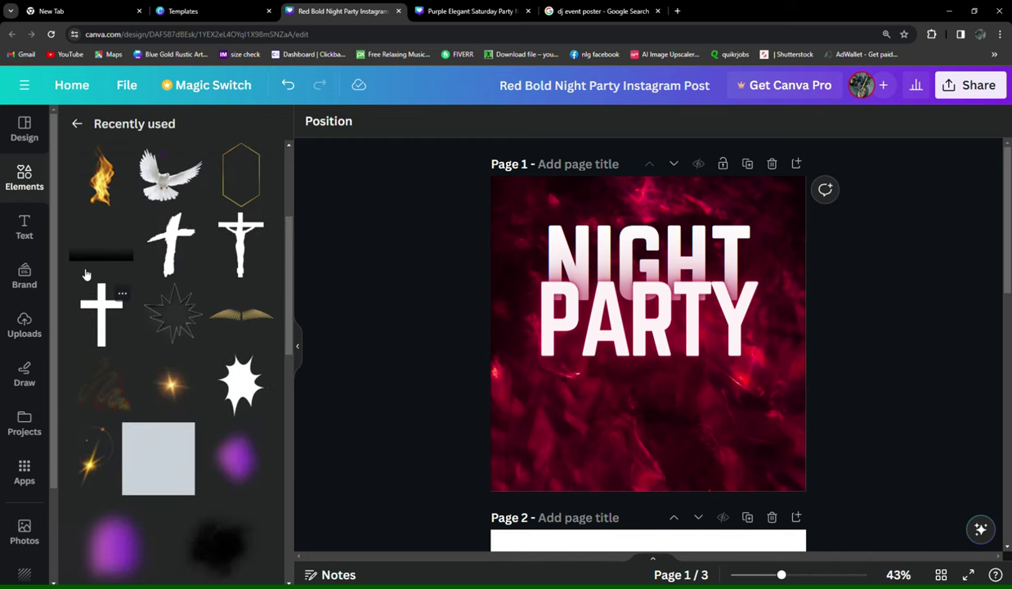
{"action": "left_click", "coordinate": [96, 257]}
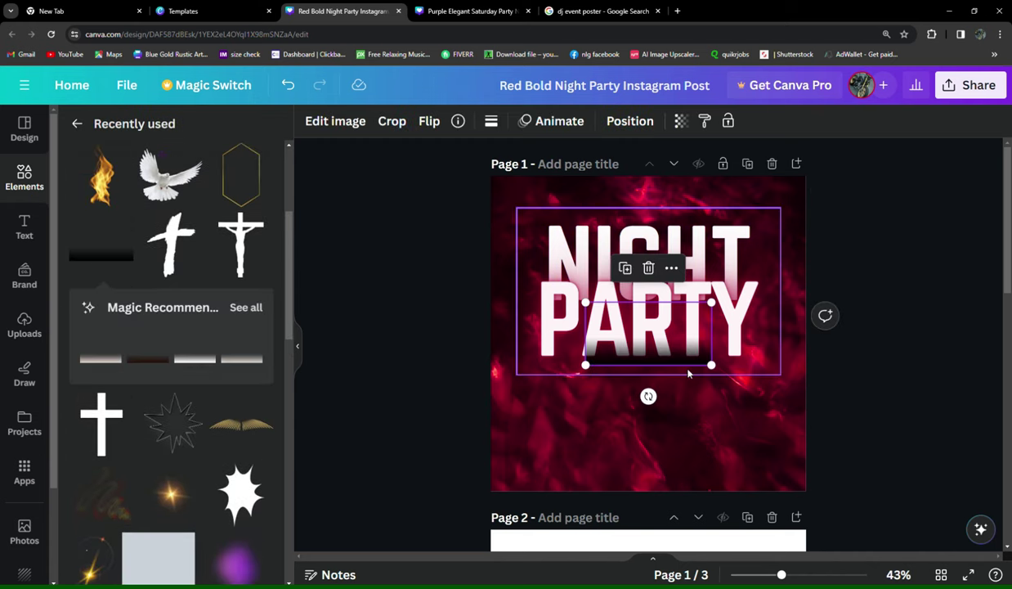
{"action": "left_click_drag", "start_coordinate": [591, 373], "coordinate": [508, 440]}
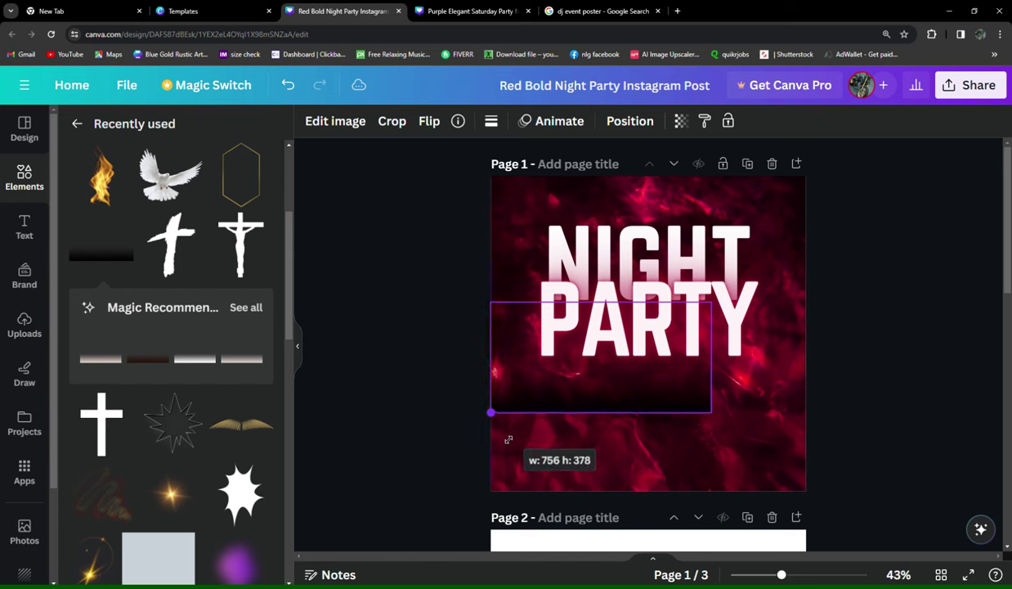
{"action": "left_click_drag", "start_coordinate": [711, 412], "coordinate": [820, 451]}
{"action": "left_click_drag", "start_coordinate": [677, 413], "coordinate": [680, 439]}
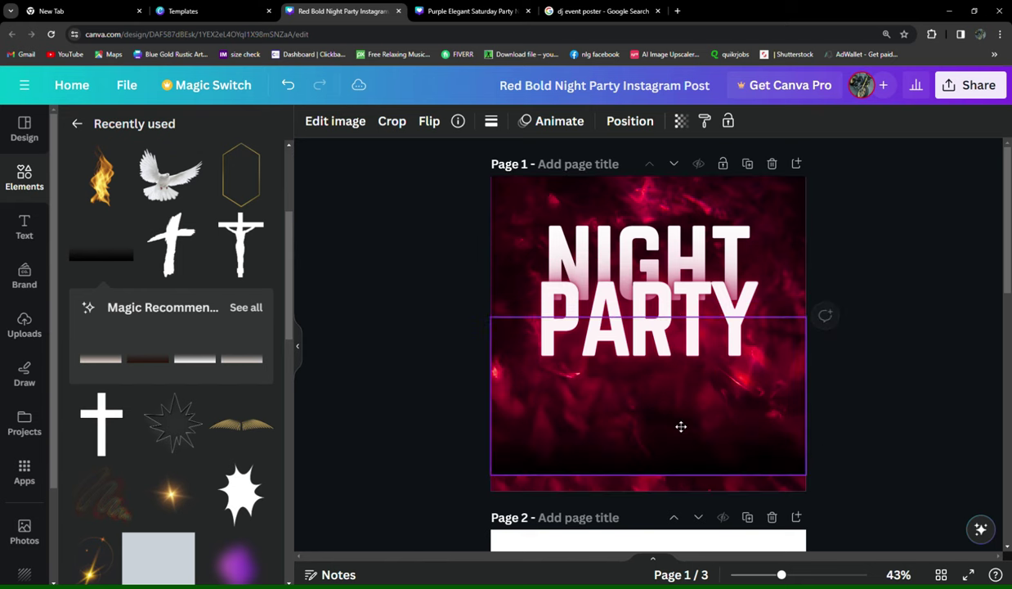
{"action": "left_click", "coordinate": [674, 441]}
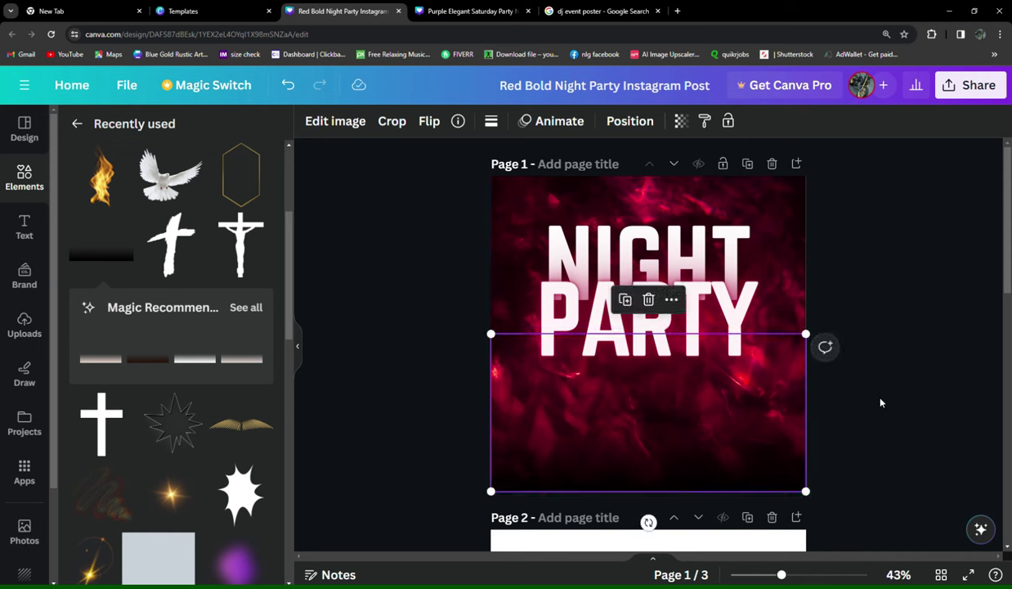
{"action": "left_click", "coordinate": [881, 402]}
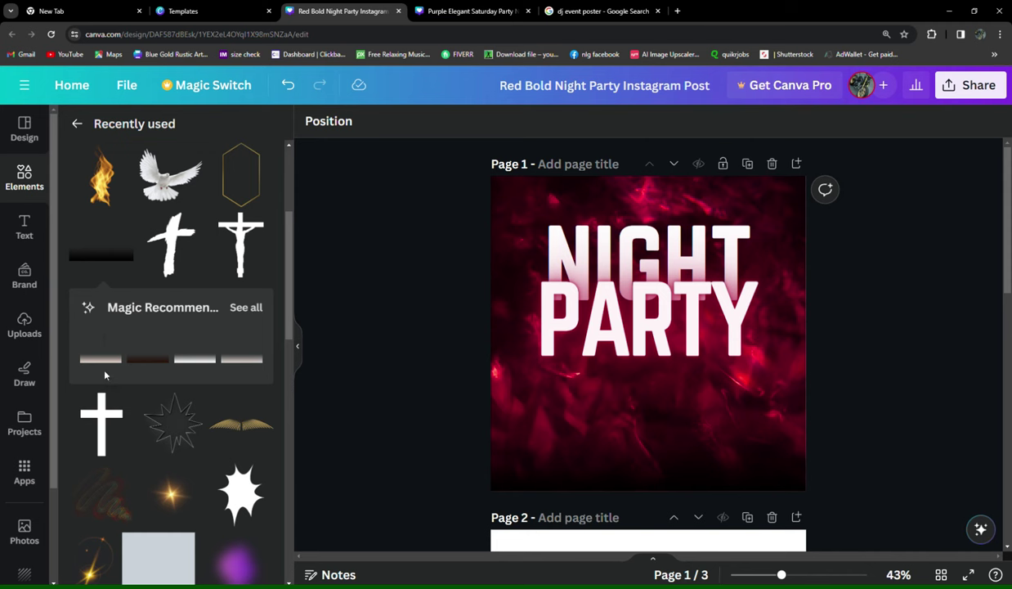
- Place the white starburst shape in the top-right corner of the page
{"action": "scroll", "coordinate": [109, 373], "scroll_direction": "down", "scroll_amount": 2}
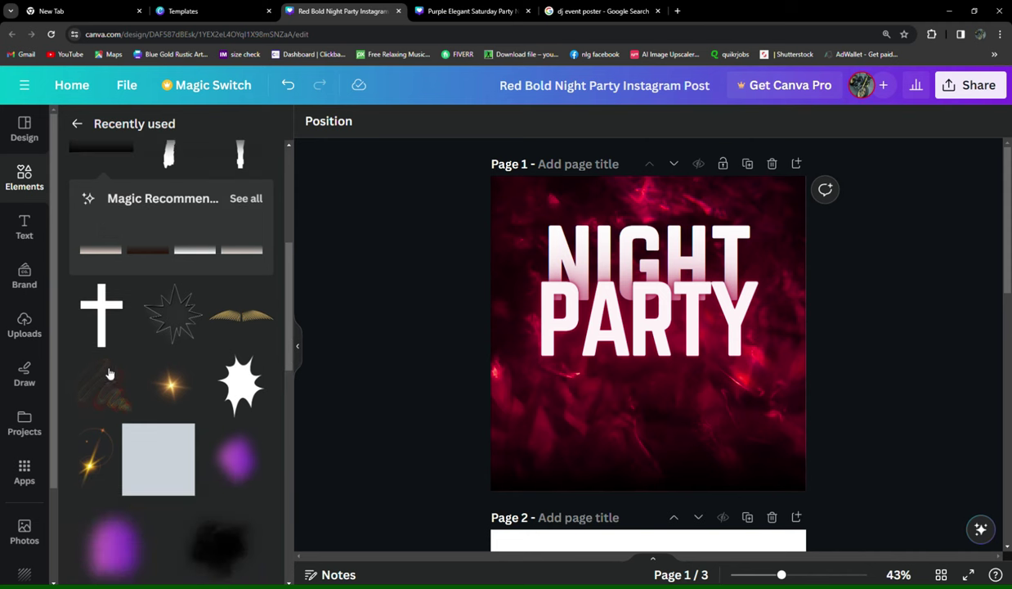
{"action": "left_click", "coordinate": [259, 413]}
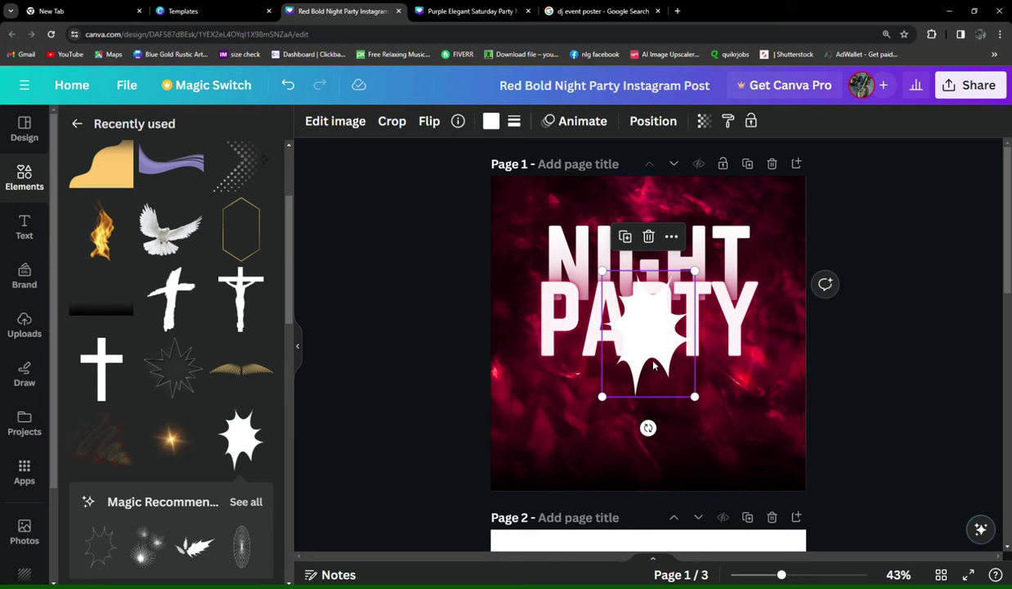
{"action": "left_click_drag", "start_coordinate": [654, 365], "coordinate": [815, 207]}
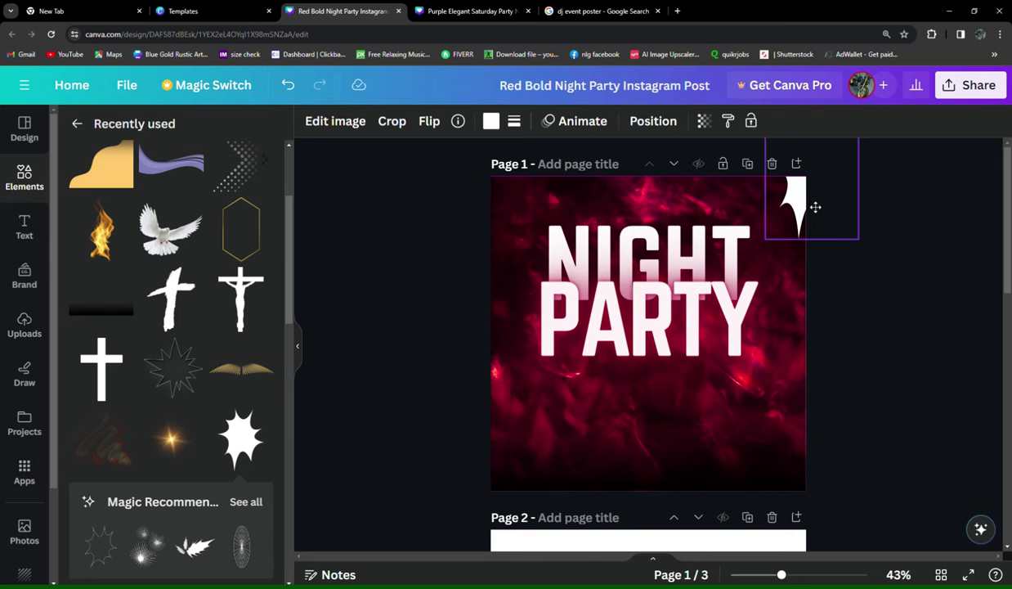
{"action": "left_click", "coordinate": [818, 291]}
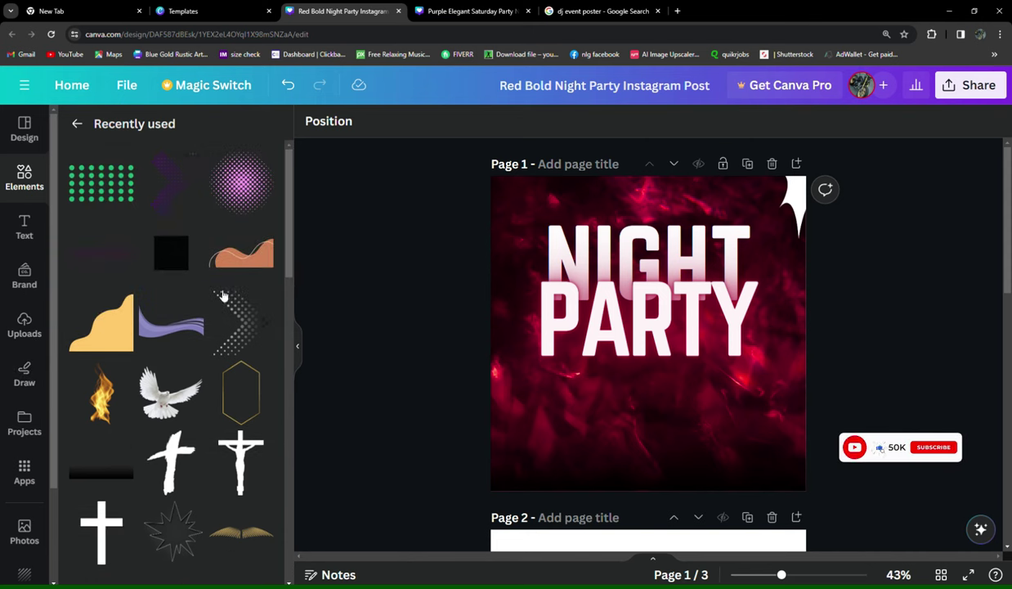
- Add the halftone chevron, colour it dark red, and place it at the lower-left edge
{"action": "left_click", "coordinate": [234, 317]}
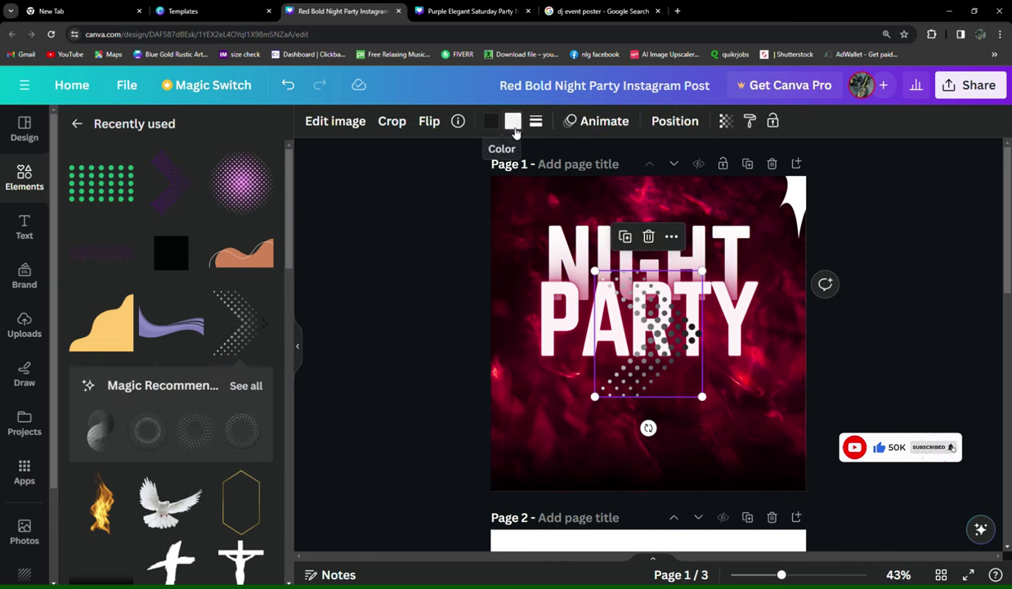
{"action": "left_click", "coordinate": [491, 122]}
{"action": "left_click", "coordinate": [149, 207]}
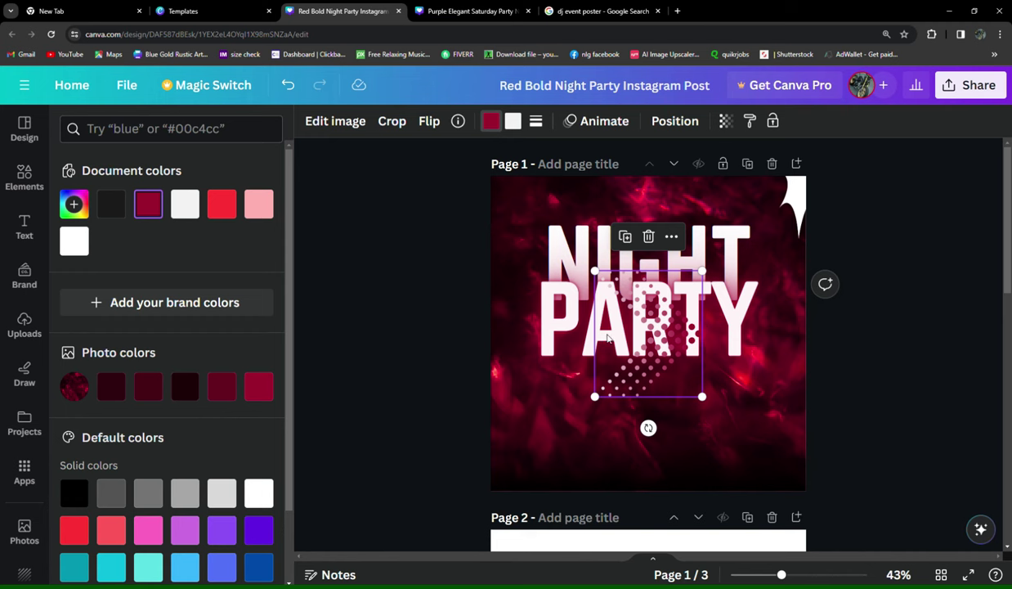
{"action": "left_click_drag", "start_coordinate": [651, 352], "coordinate": [494, 428]}
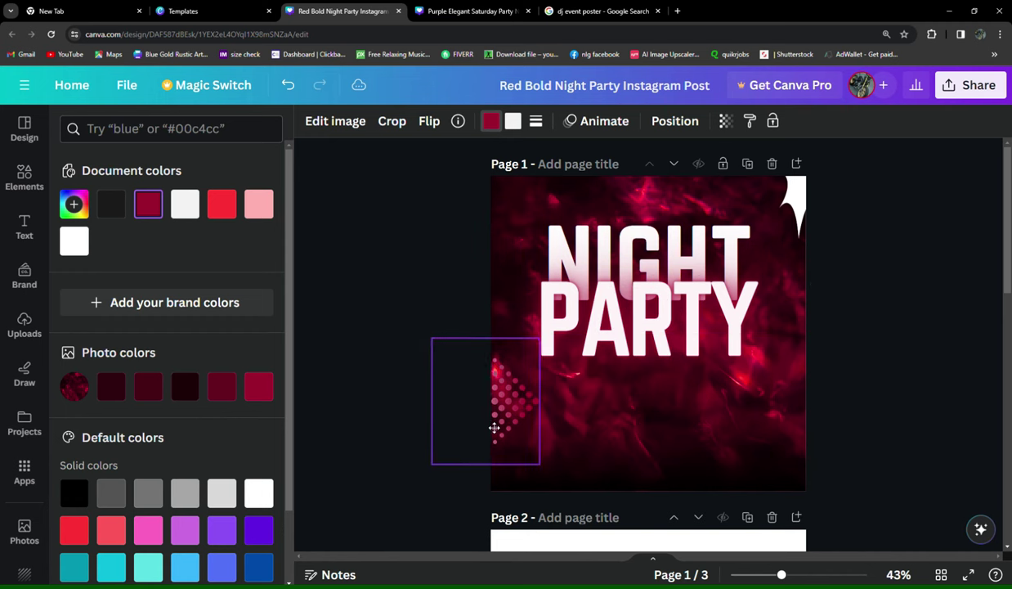
{"action": "left_click", "coordinate": [927, 403]}
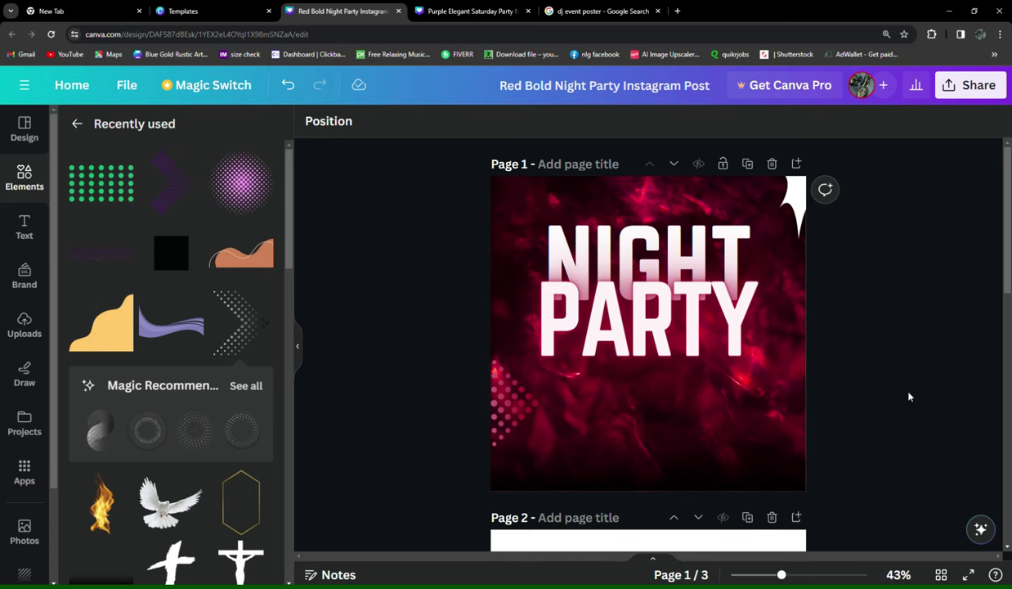
- Add the HUGE SALE combination without SALE, move it below PARTY, and retype it as '25'
{"action": "left_click", "coordinate": [24, 227]}
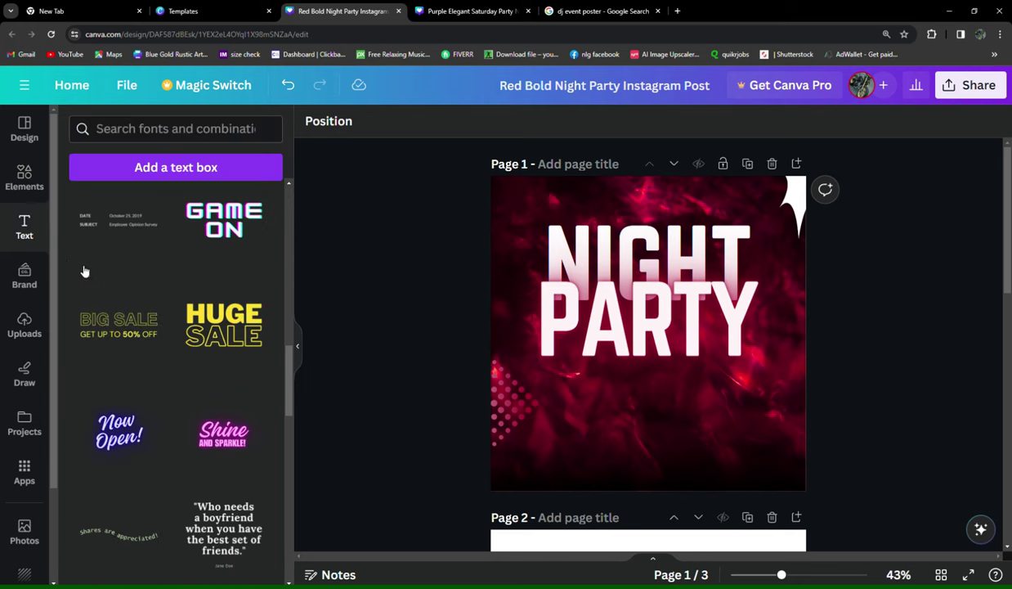
{"action": "left_click", "coordinate": [215, 329]}
{"action": "left_click", "coordinate": [675, 372]}
{"action": "key", "text": "Delete"}
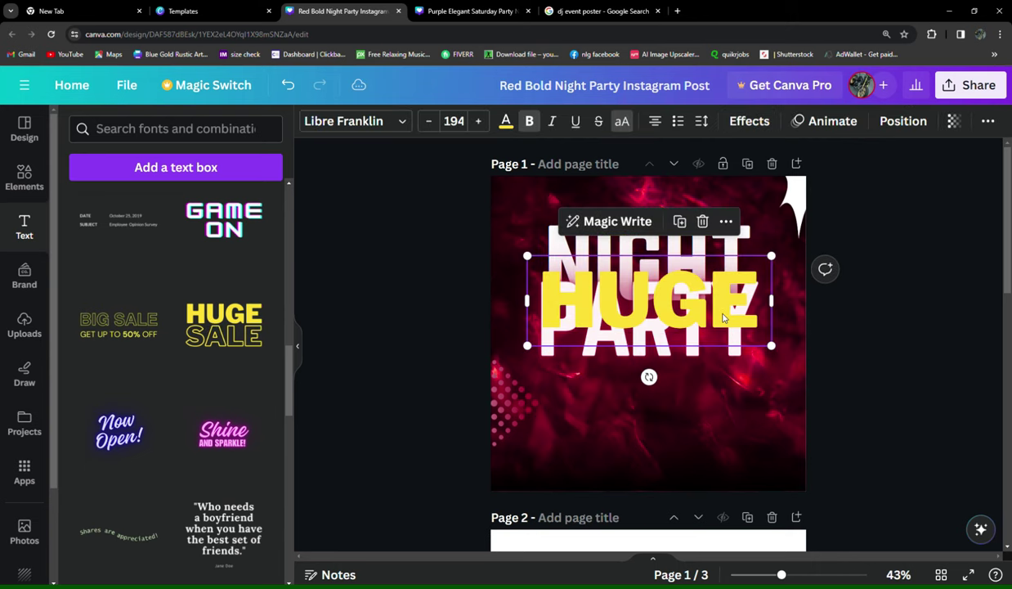
{"action": "left_click_drag", "start_coordinate": [675, 294], "coordinate": [675, 384]}
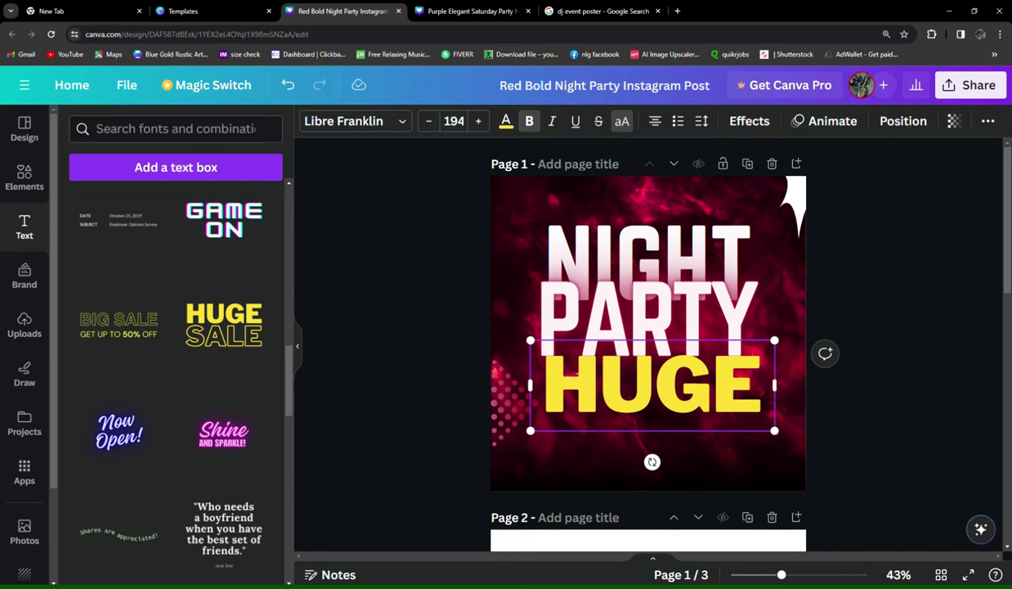
{"action": "key", "text": "BackSpace"}
{"action": "key", "text": "BackSpace"}
{"action": "key", "text": "BackSpace"}
{"action": "key", "text": "BackSpace"}
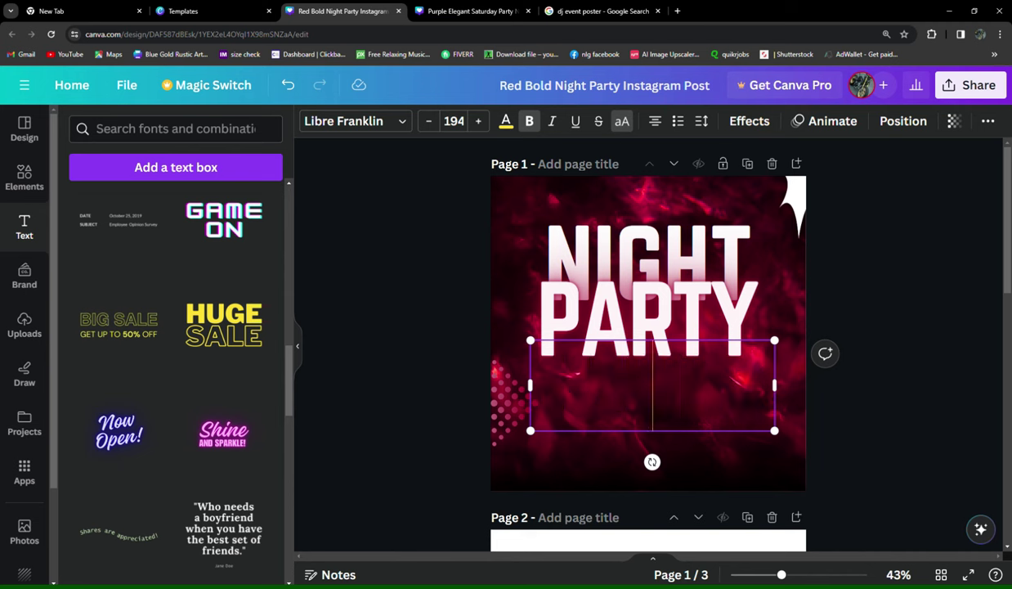
{"action": "type", "text": "30"}
{"action": "key", "text": "BackSpace"}
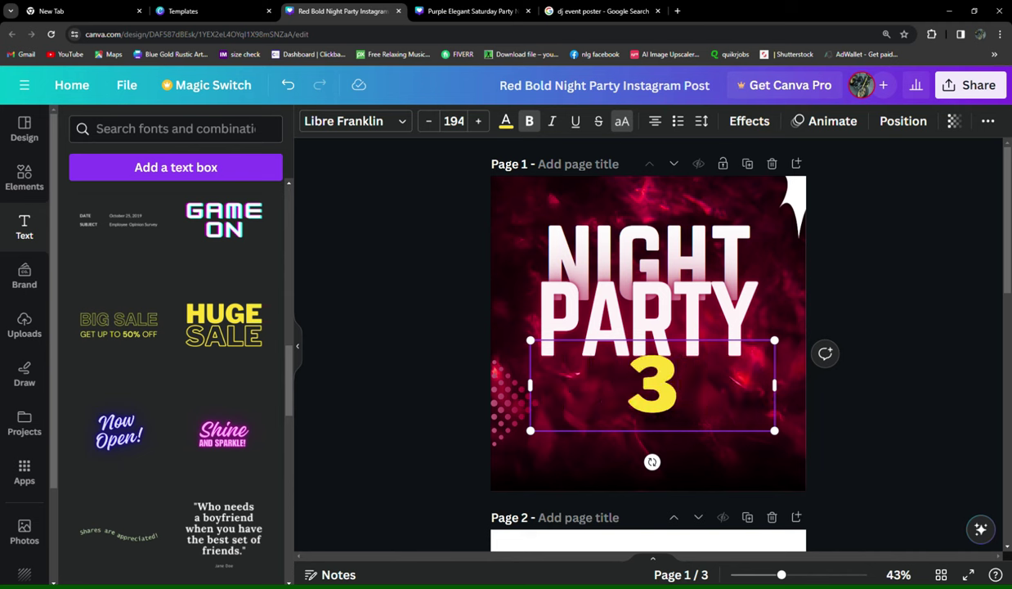
{"action": "key", "text": "BackSpace"}
{"action": "type", "text": "25"}
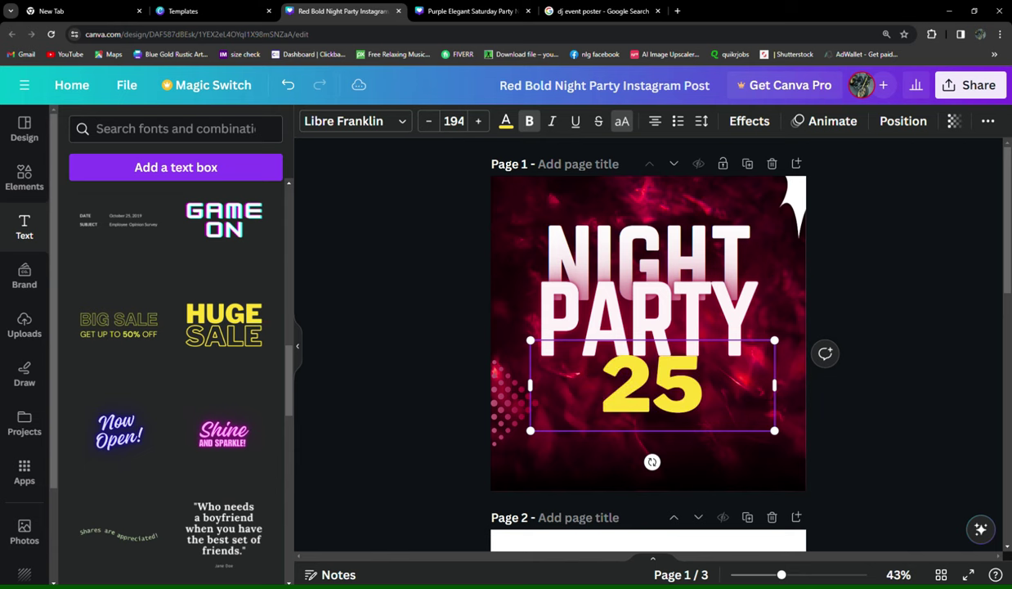
- Make the 25 text white and narrow its box around the number
{"action": "left_click", "coordinate": [506, 122]}
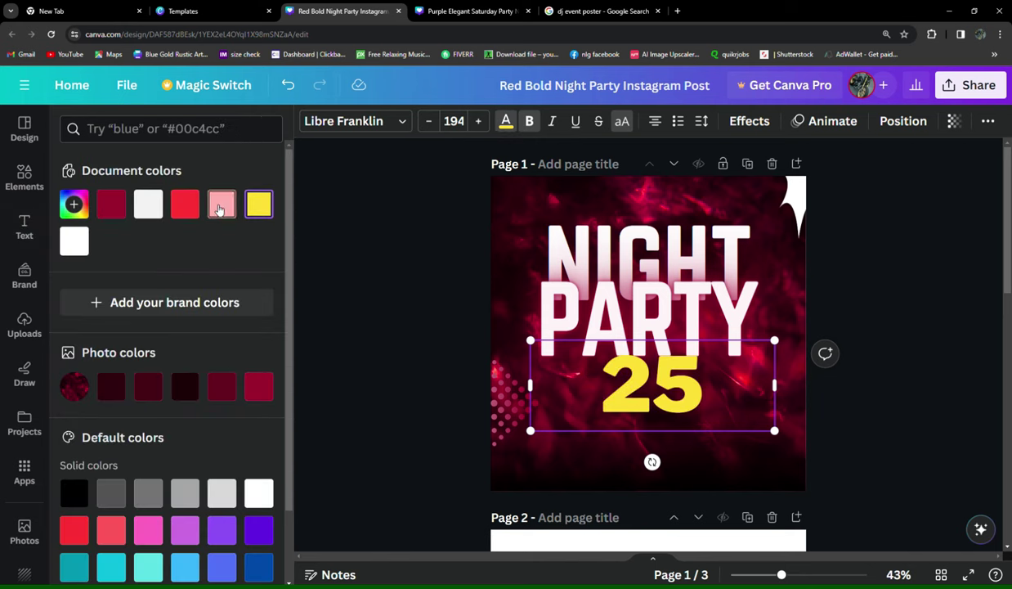
{"action": "left_click", "coordinate": [148, 203]}
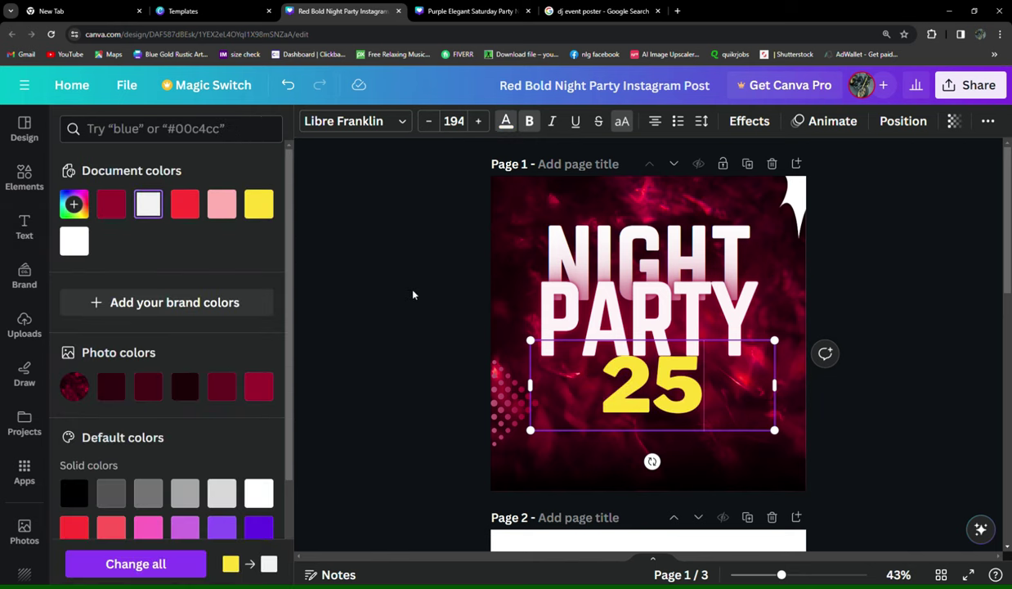
{"action": "key", "text": "ctrl+a"}
{"action": "left_click", "coordinate": [148, 204]}
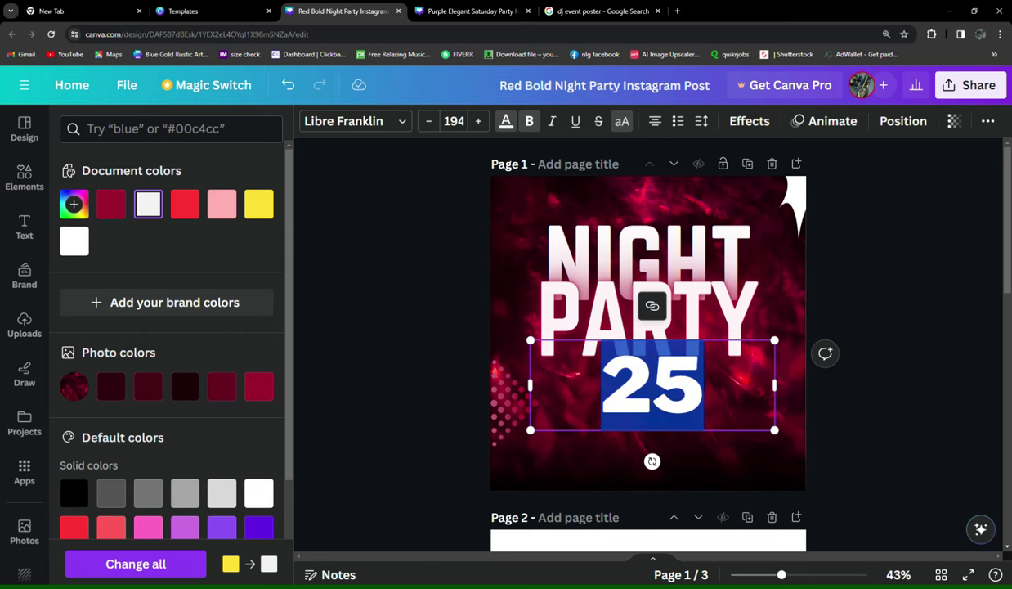
{"action": "left_click_drag", "start_coordinate": [781, 394], "coordinate": [637, 394]}
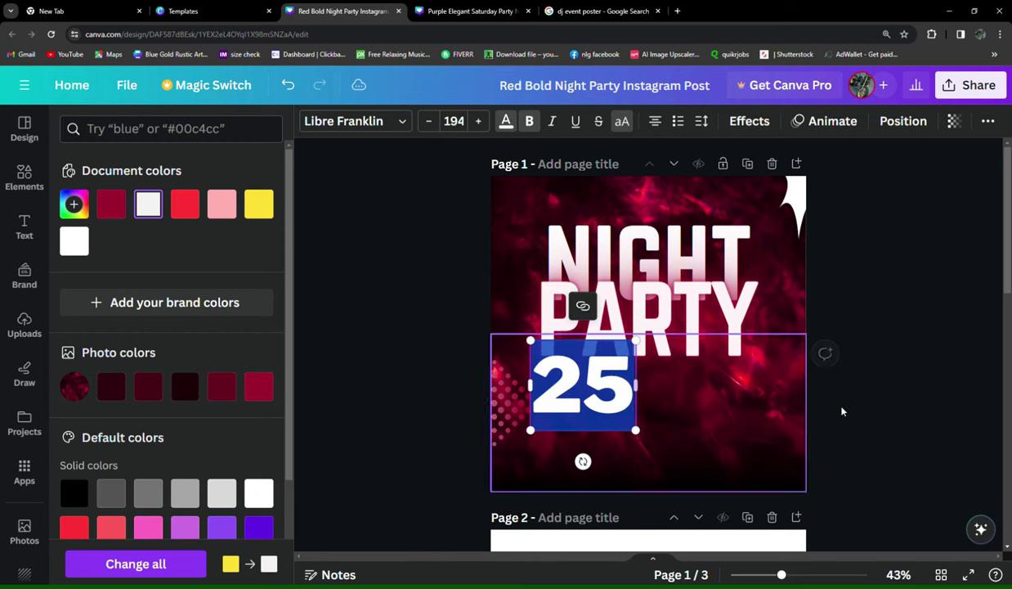
{"action": "key", "text": "Escape"}
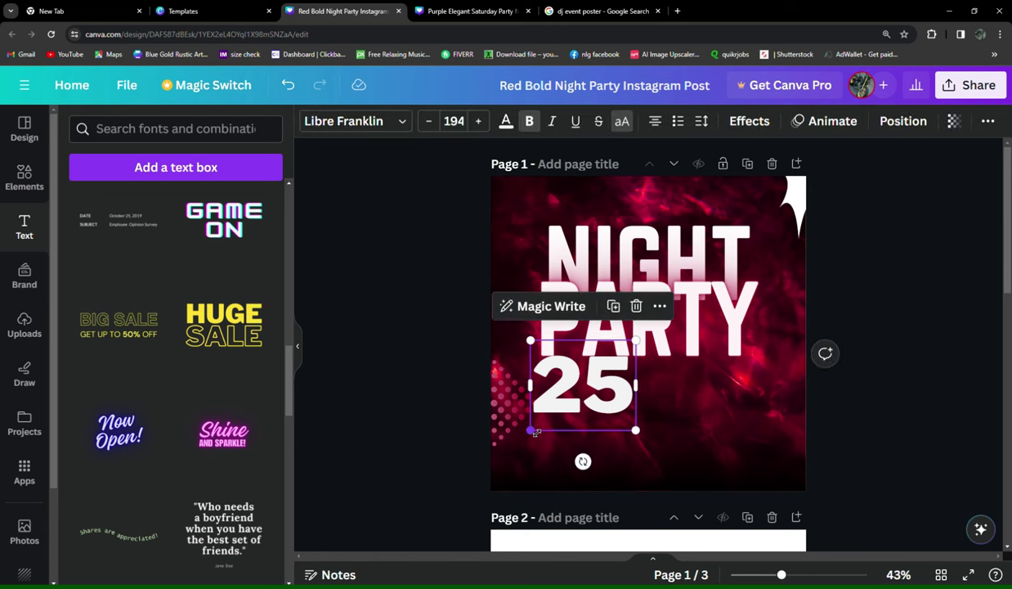
- Shrink the 25, move it to the lower left, and paste a copy beneath it
{"action": "left_click_drag", "start_coordinate": [546, 422], "coordinate": [578, 389]}
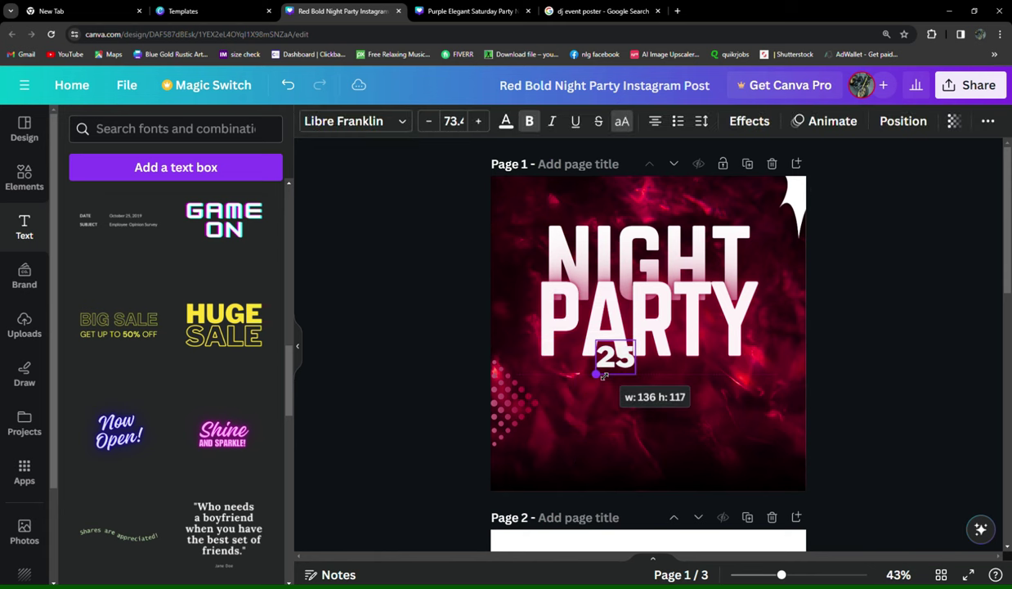
{"action": "left_click_drag", "start_coordinate": [586, 381], "coordinate": [596, 372]}
{"action": "left_click_drag", "start_coordinate": [627, 404], "coordinate": [607, 446]}
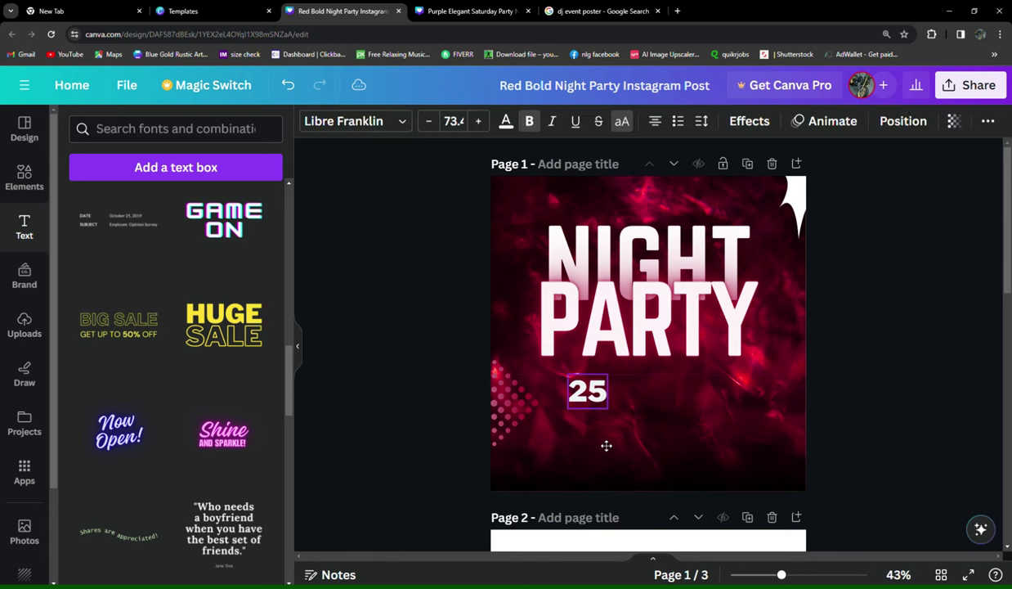
{"action": "right_click", "coordinate": [615, 366]}
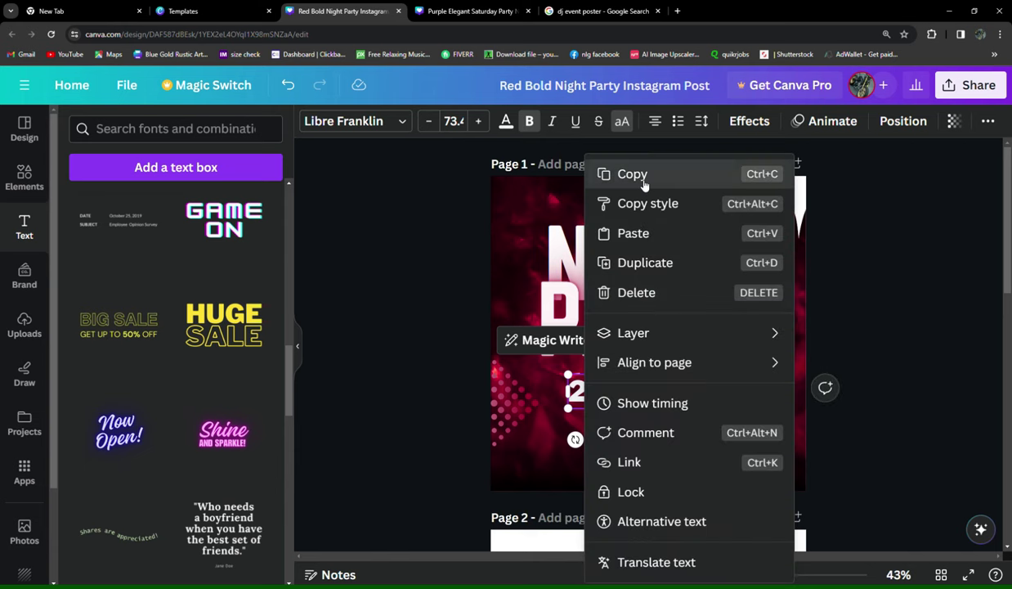
{"action": "left_click", "coordinate": [615, 175]}
{"action": "key", "text": "ctrl+v"}
{"action": "left_click_drag", "start_coordinate": [594, 406], "coordinate": [621, 427]}
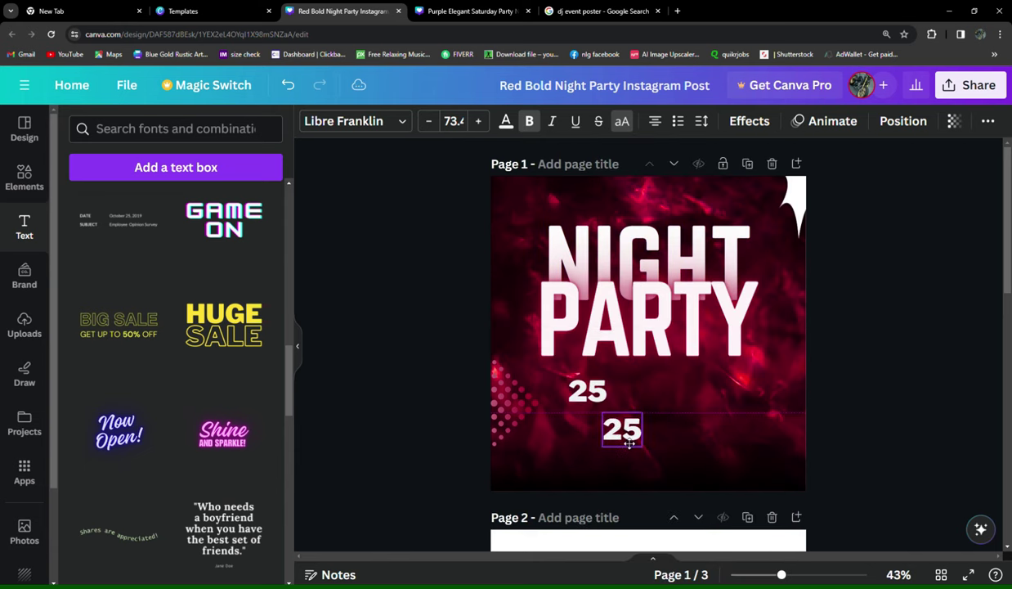
- Retype the copy as a smaller one-line 'NOV' directly under the 25
{"action": "double_click", "coordinate": [622, 427]}
{"action": "key", "text": "BackSpace"}
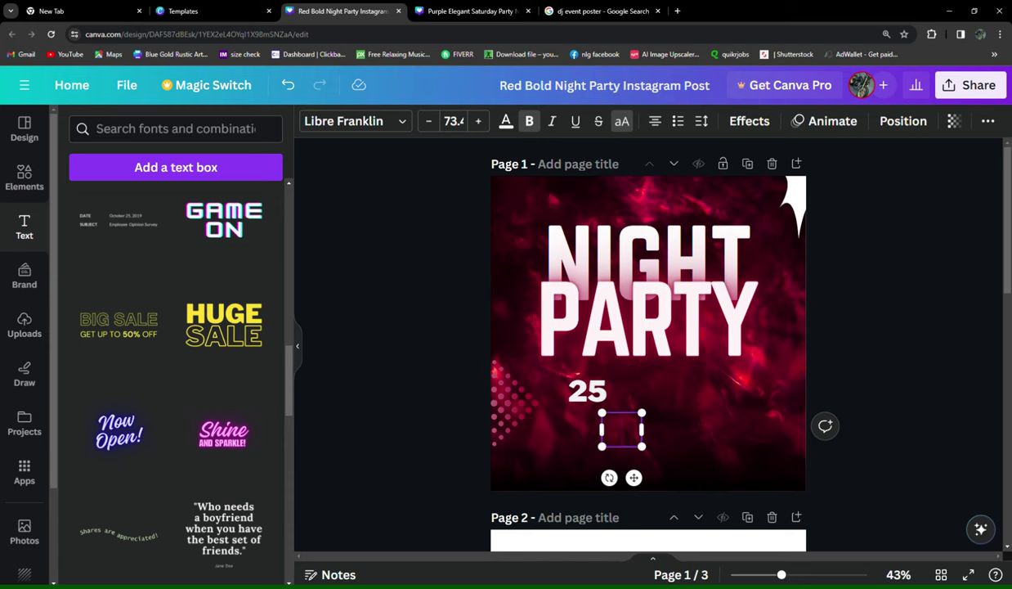
{"action": "type", "text": "NOV"}
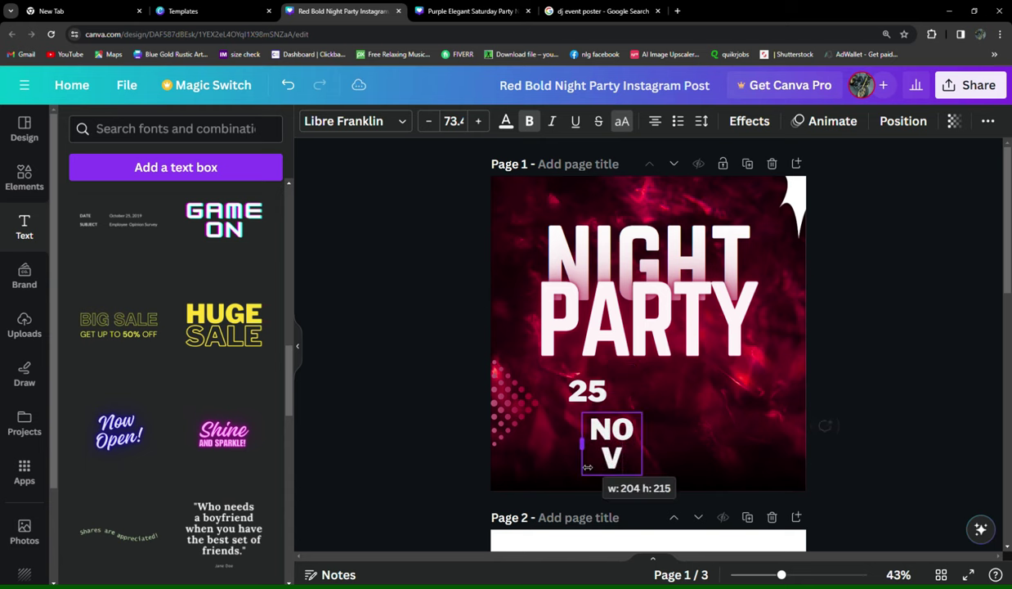
{"action": "mouse_move", "coordinate": [602, 458]}
{"action": "left_mouse_down"}
{"action": "mouse_move", "coordinate": [584, 466]}
{"action": "mouse_move", "coordinate": [566, 441]}
{"action": "left_mouse_up"}
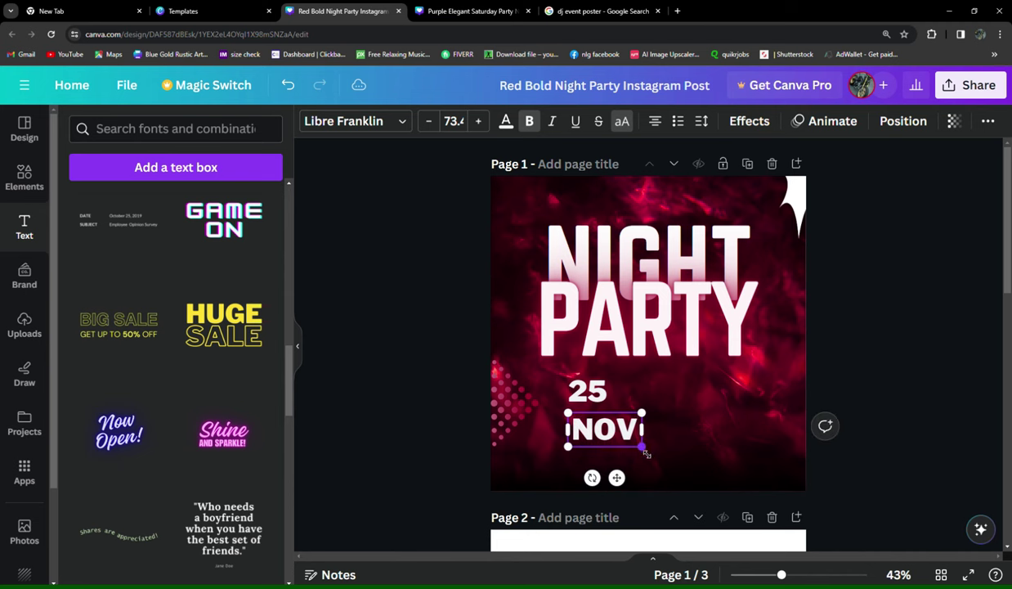
{"action": "mouse_move", "coordinate": [642, 446]}
{"action": "left_mouse_down"}
{"action": "mouse_move", "coordinate": [612, 447]}
{"action": "mouse_move", "coordinate": [602, 467]}
{"action": "left_mouse_up"}
{"action": "left_click", "coordinate": [743, 455]}
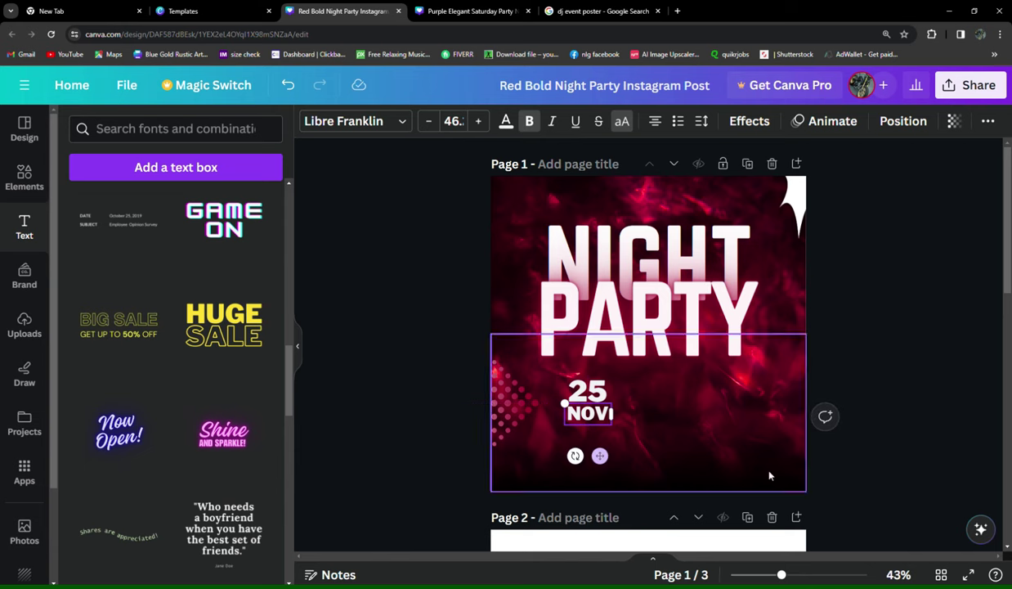
{"action": "left_click", "coordinate": [869, 476]}
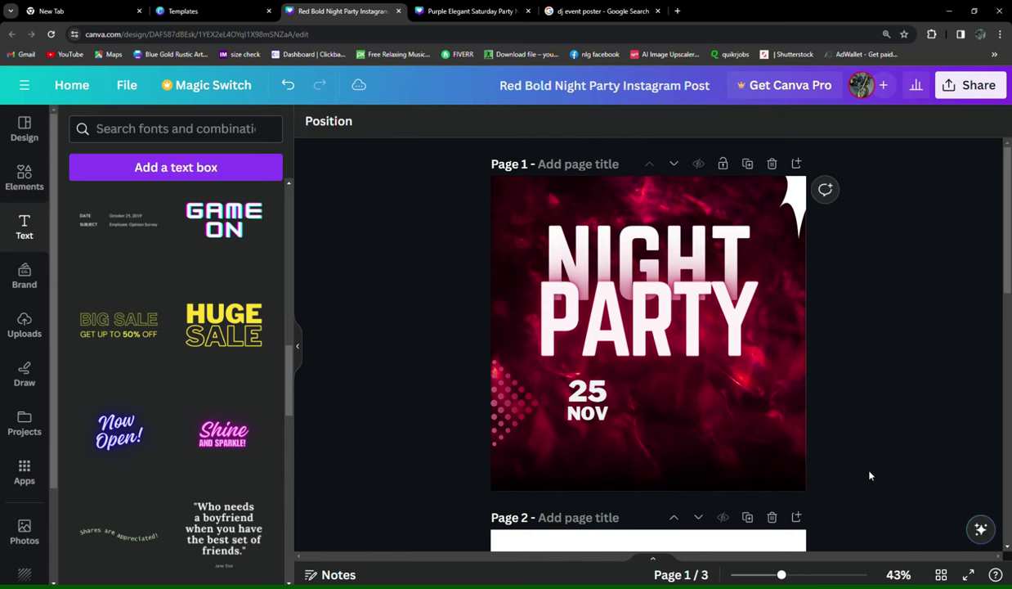
- Duplicate the 25 number beside the date and change it to a one-line $30 price
{"action": "right_click", "coordinate": [565, 383]}
{"action": "left_click", "coordinate": [627, 174]}
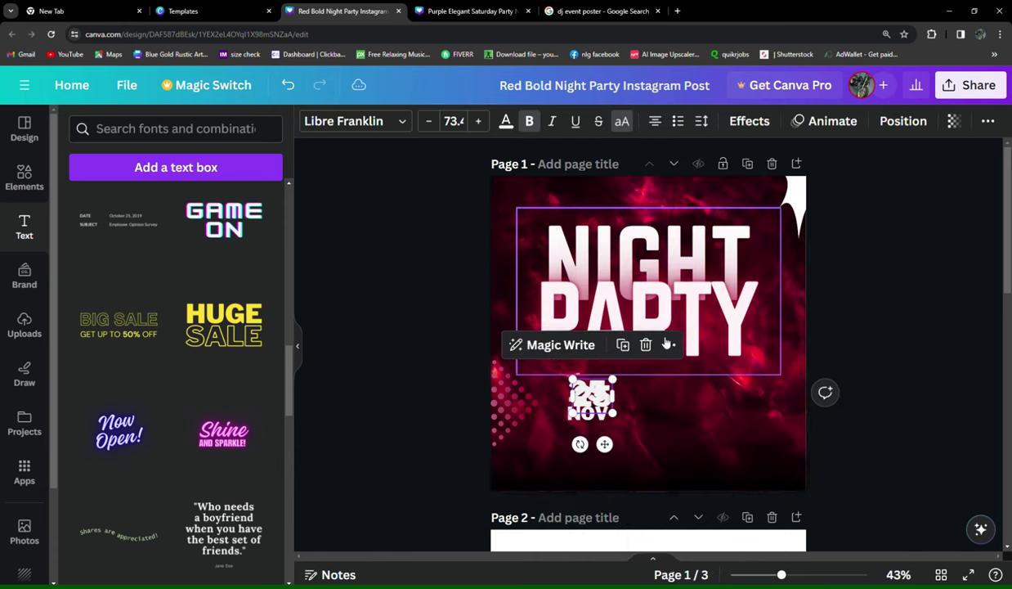
{"action": "key", "text": "ctrl+v"}
{"action": "mouse_move", "coordinate": [587, 394]}
{"action": "left_mouse_down"}
{"action": "mouse_move", "coordinate": [652, 407]}
{"action": "mouse_move", "coordinate": [650, 395]}
{"action": "left_mouse_up"}
{"action": "double_click", "coordinate": [651, 394]}
{"action": "key", "text": "BackSpace"}
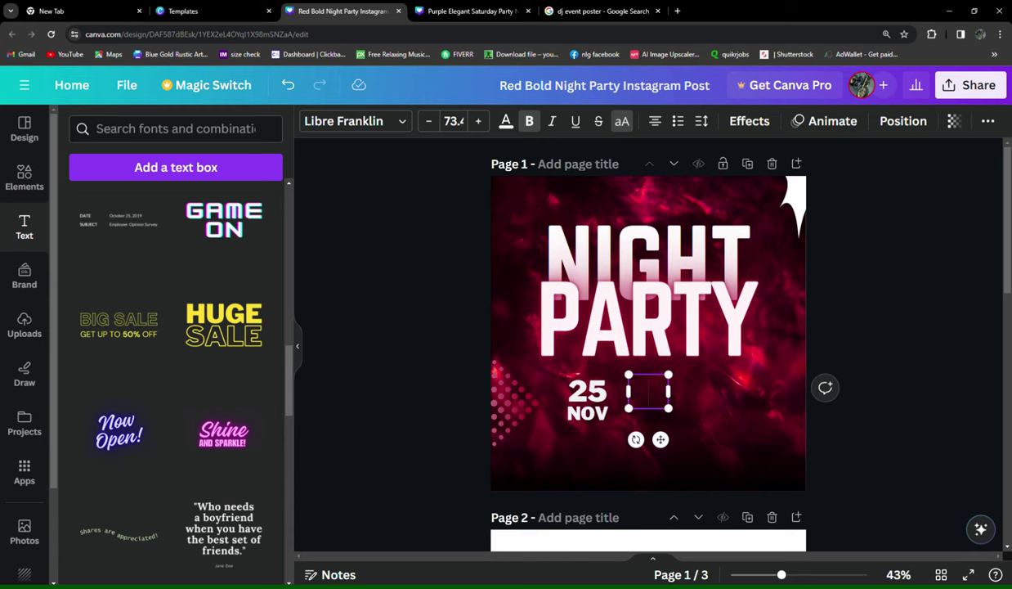
{"action": "type", "text": "30"}
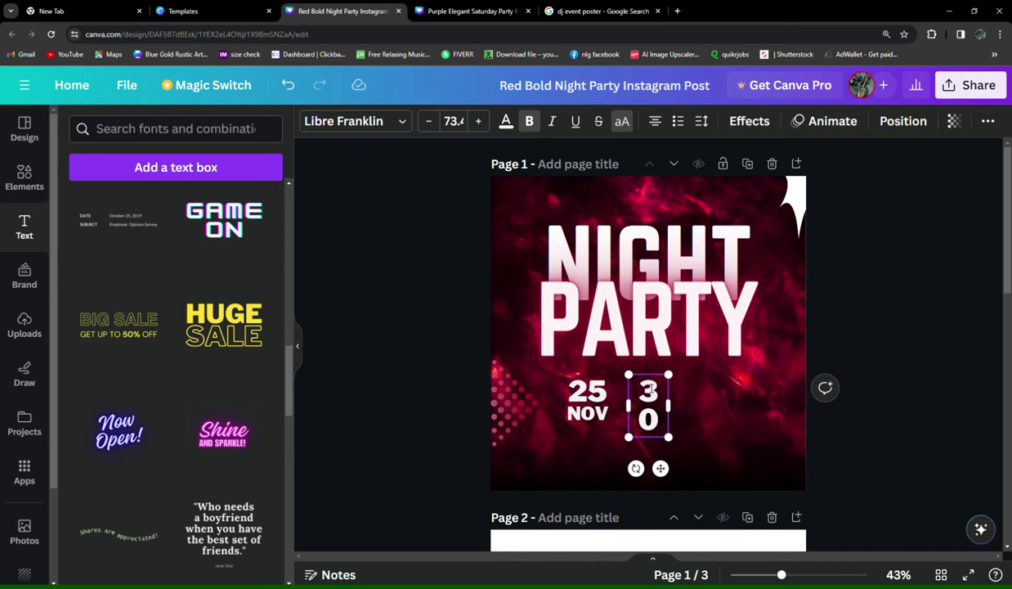
{"action": "type", "text": "$"}
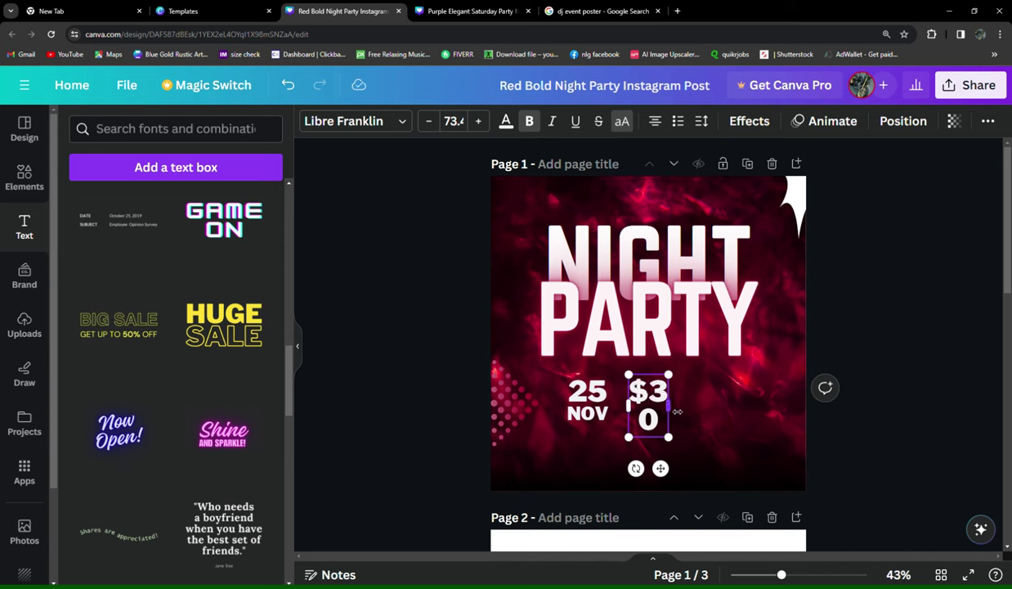
{"action": "left_click_drag", "start_coordinate": [677, 411], "coordinate": [697, 413]}
- Enlarge the $30 price and align it with the 25 NOV date
{"action": "scroll", "coordinate": [811, 415], "scroll_direction": "down", "scroll_amount": 1}
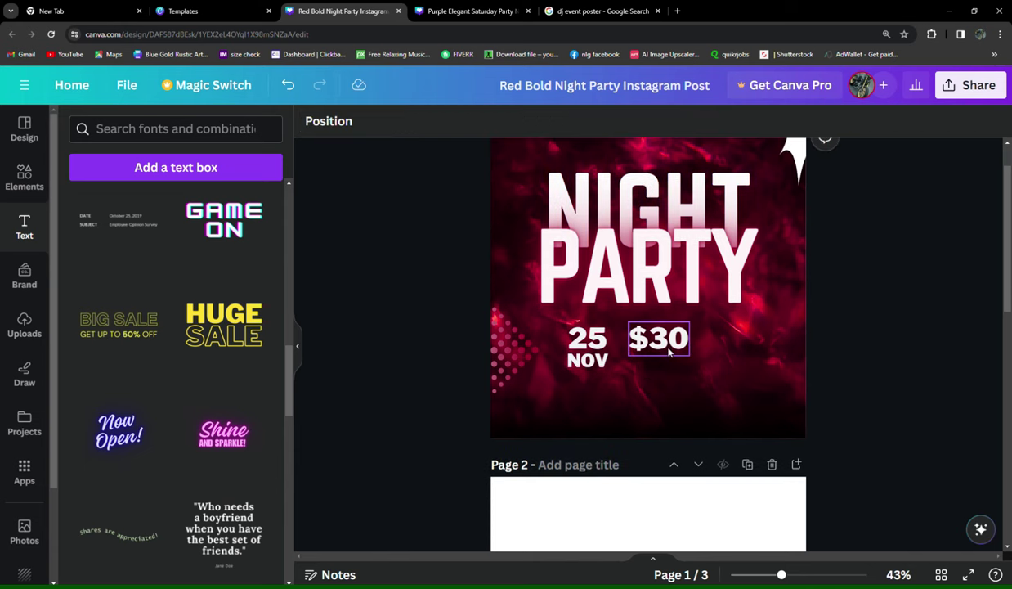
{"action": "left_click_drag", "start_coordinate": [698, 368], "coordinate": [708, 371]}
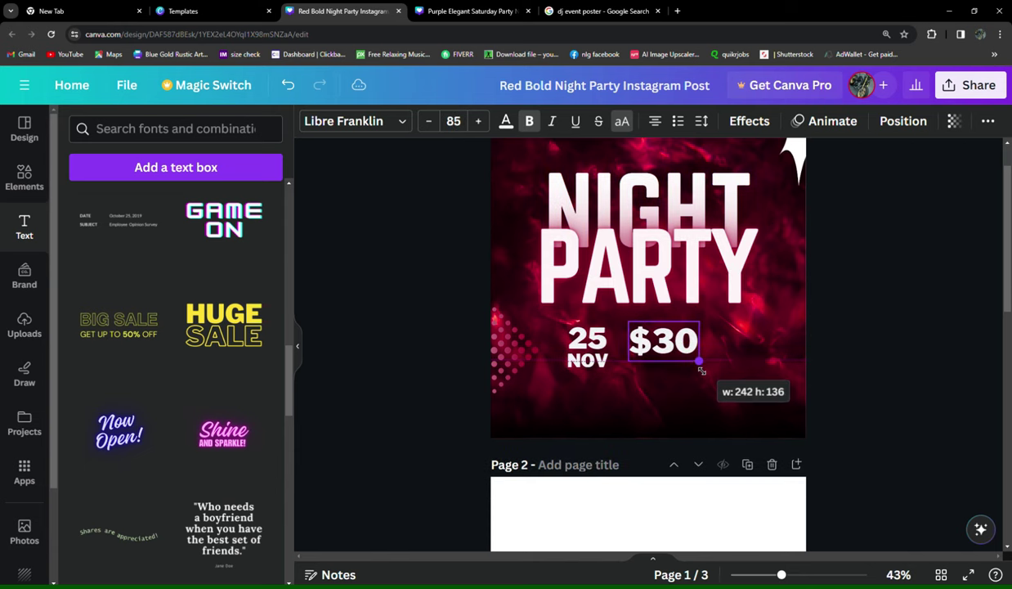
{"action": "left_click", "coordinate": [591, 343]}
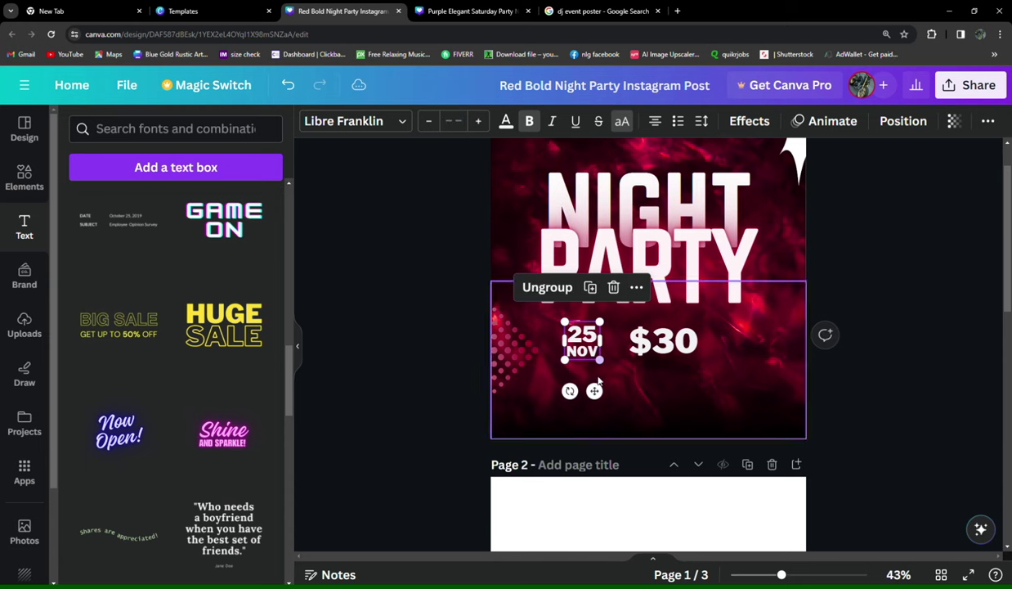
{"action": "left_click_drag", "start_coordinate": [599, 386], "coordinate": [603, 412]}
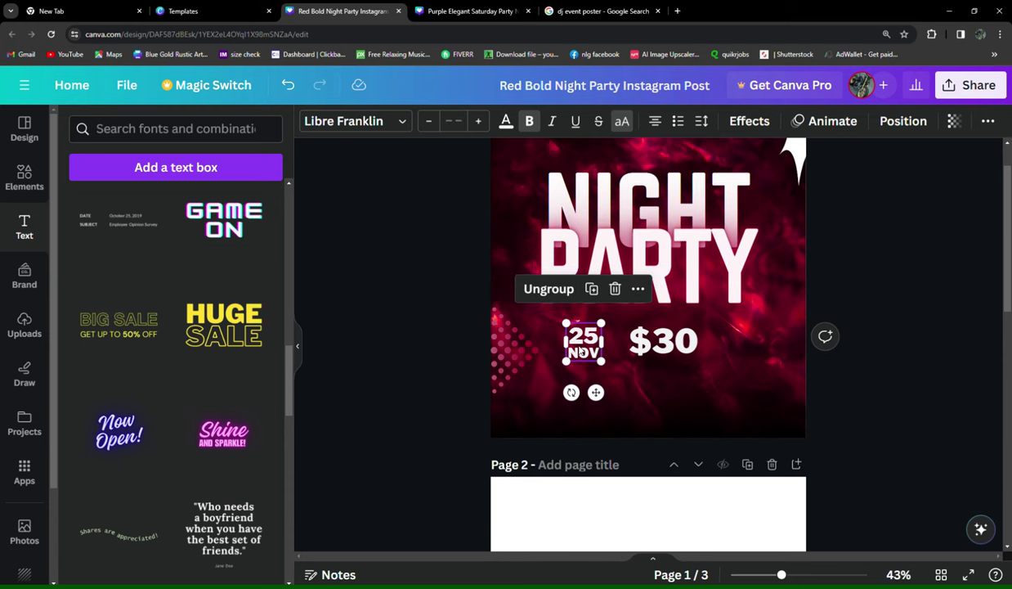
{"action": "left_click", "coordinate": [676, 358]}
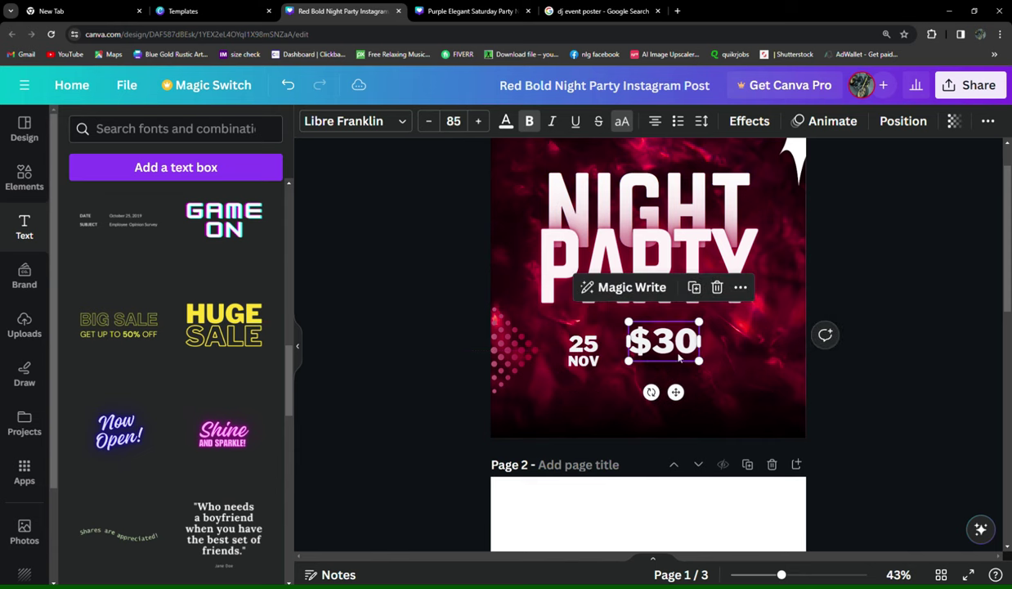
{"action": "left_click_drag", "start_coordinate": [676, 358], "coordinate": [659, 350]}
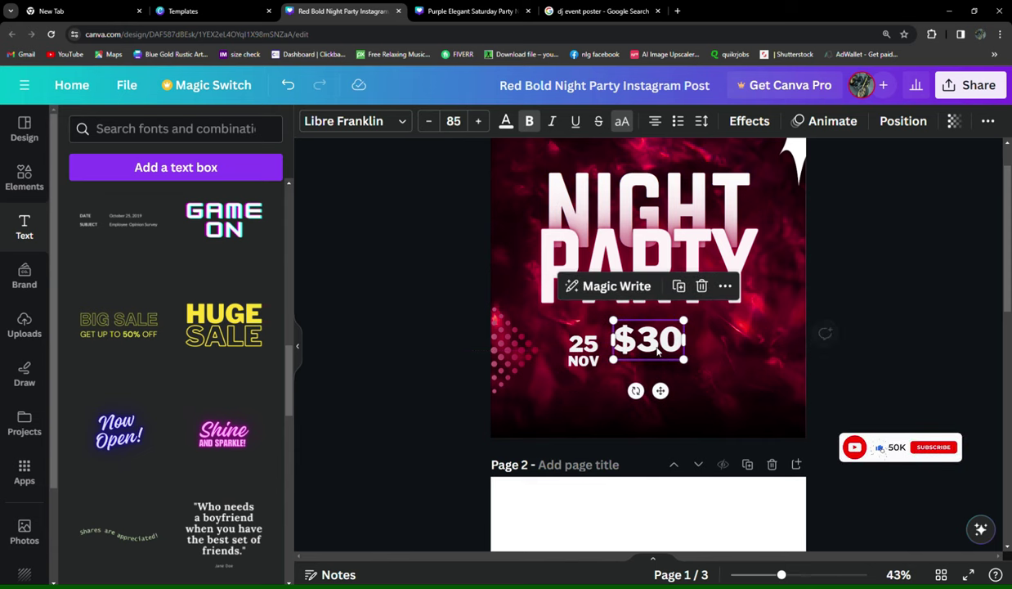
- Duplicate the $30 price below itself and retype the copy as ENTRY EES
{"action": "right_click", "coordinate": [656, 344]}
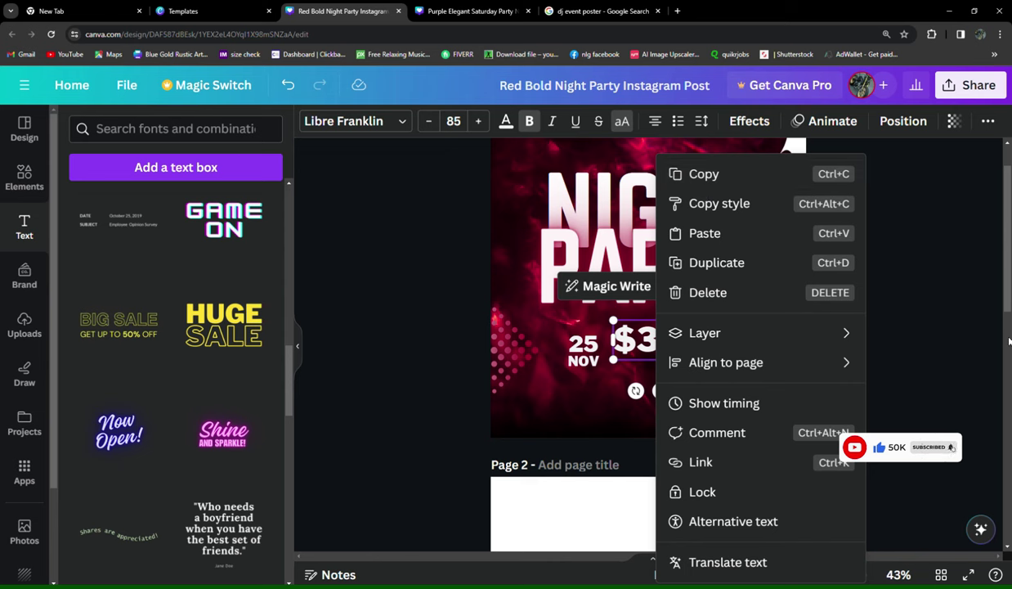
{"action": "left_click", "coordinate": [746, 184]}
{"action": "key", "text": "ctrl+v"}
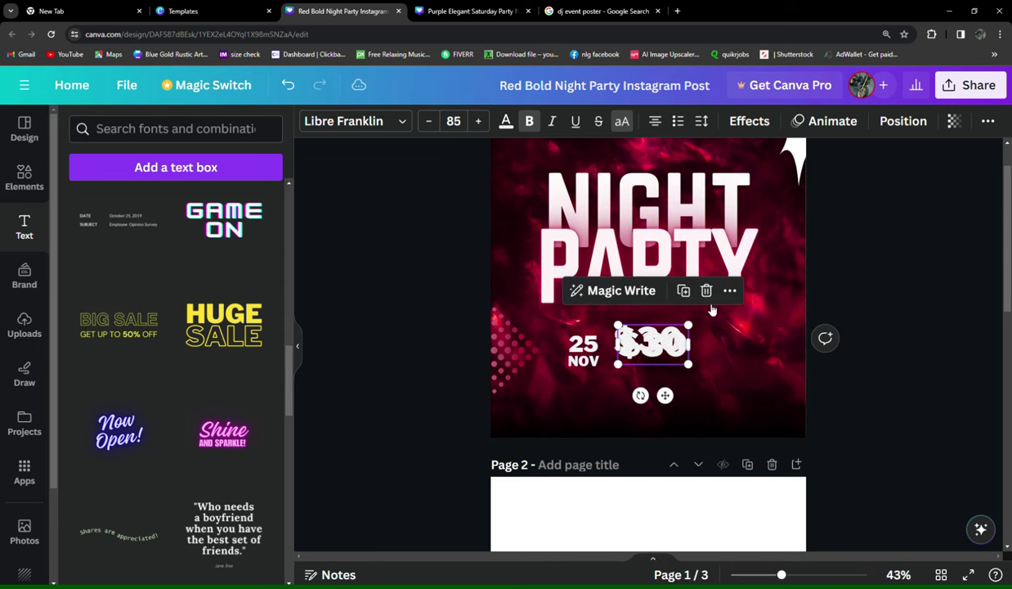
{"action": "left_click_drag", "start_coordinate": [660, 344], "coordinate": [665, 375]}
{"action": "double_click", "coordinate": [665, 375]}
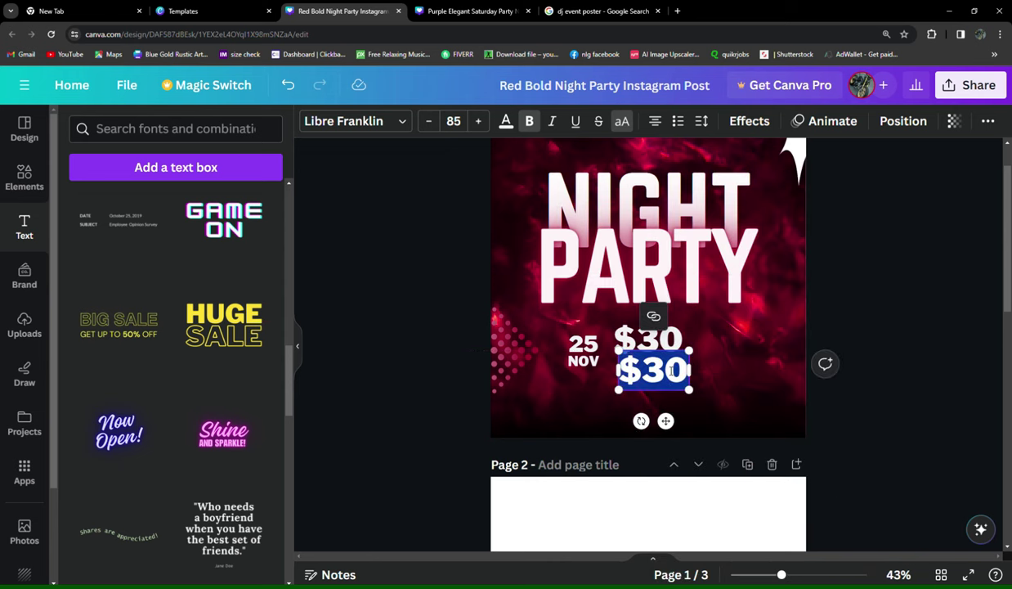
{"action": "key", "text": "BackSpace"}
{"action": "type", "text": "ENTR"}
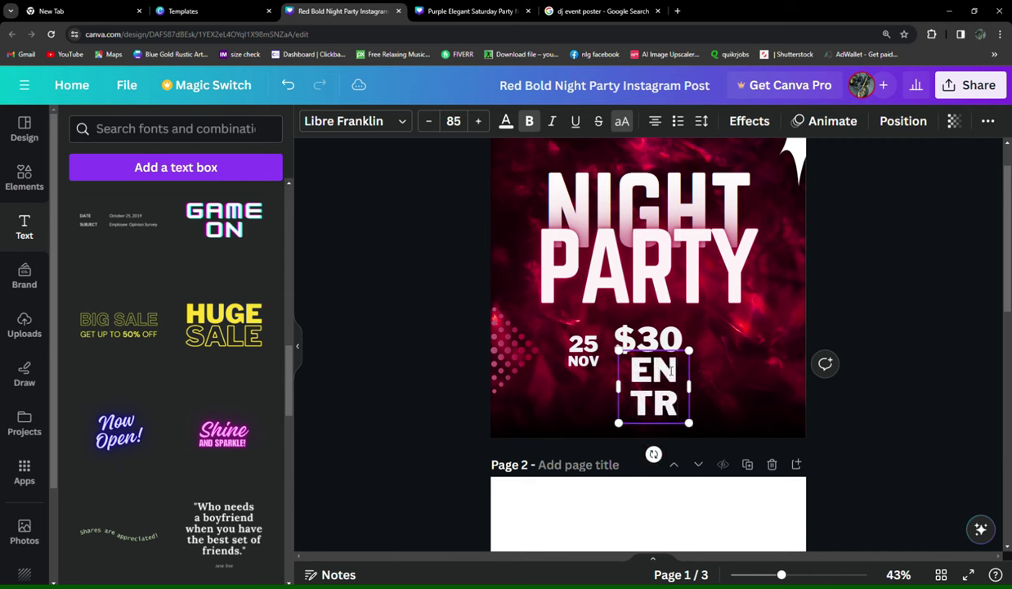
{"action": "type", "text": "Y FE"}
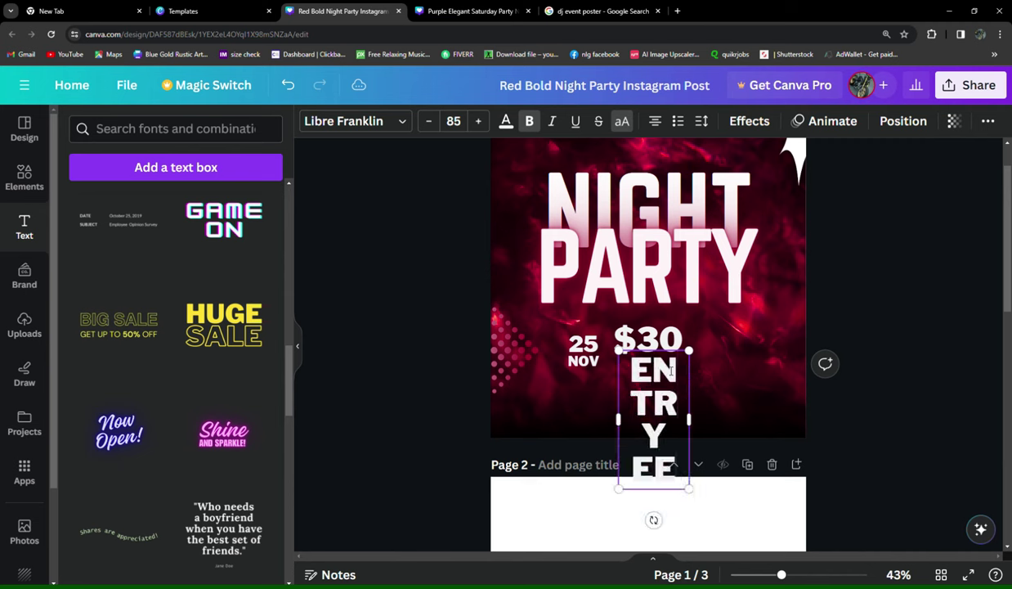
{"action": "type", "text": "S"}
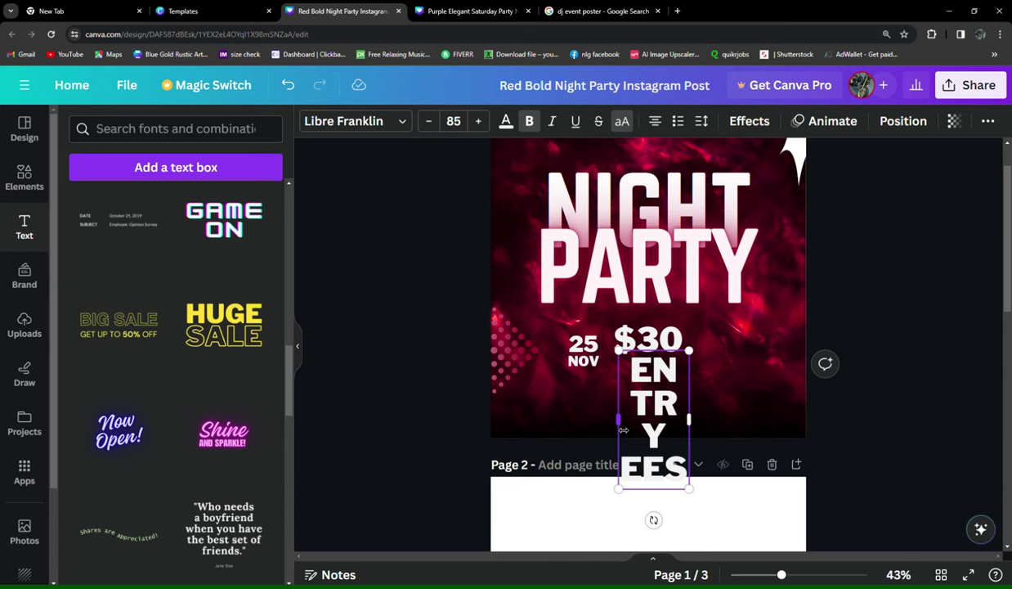
- Shrink the ENTRY EES caption to one small line centred under $30
{"action": "mouse_move", "coordinate": [619, 419]}
{"action": "left_mouse_down"}
{"action": "mouse_move", "coordinate": [539, 387]}
{"action": "mouse_move", "coordinate": [480, 391]}
{"action": "mouse_move", "coordinate": [621, 362]}
{"action": "left_mouse_up"}
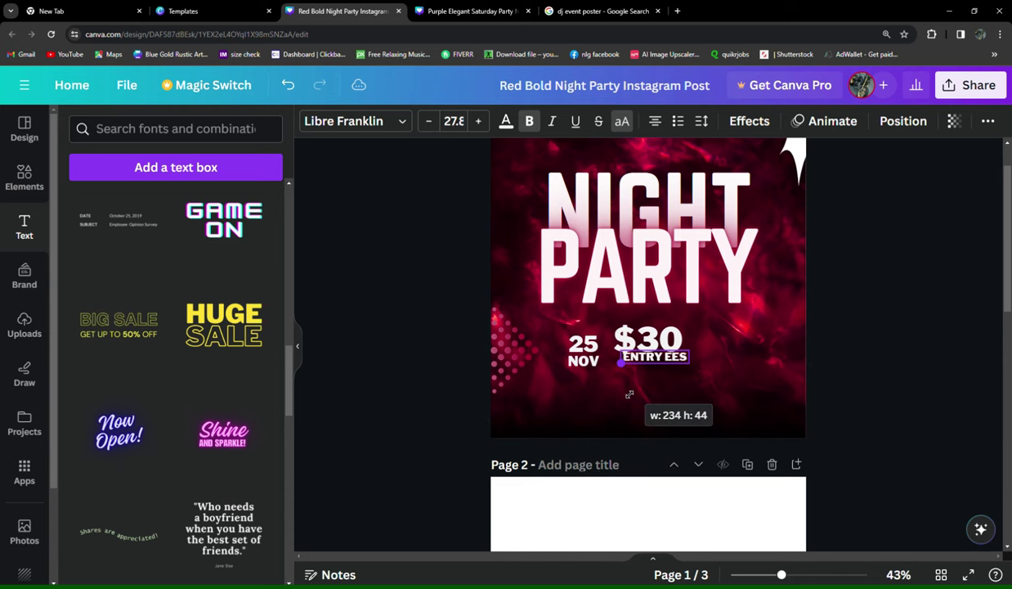
{"action": "left_click_drag", "start_coordinate": [668, 395], "coordinate": [666, 406]}
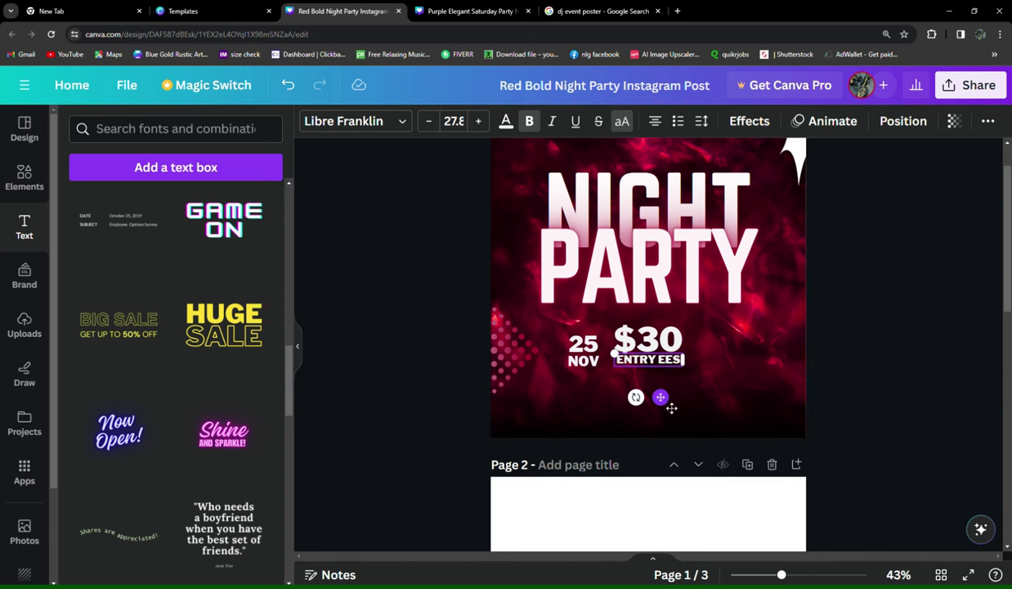
{"action": "left_click", "coordinate": [941, 445]}
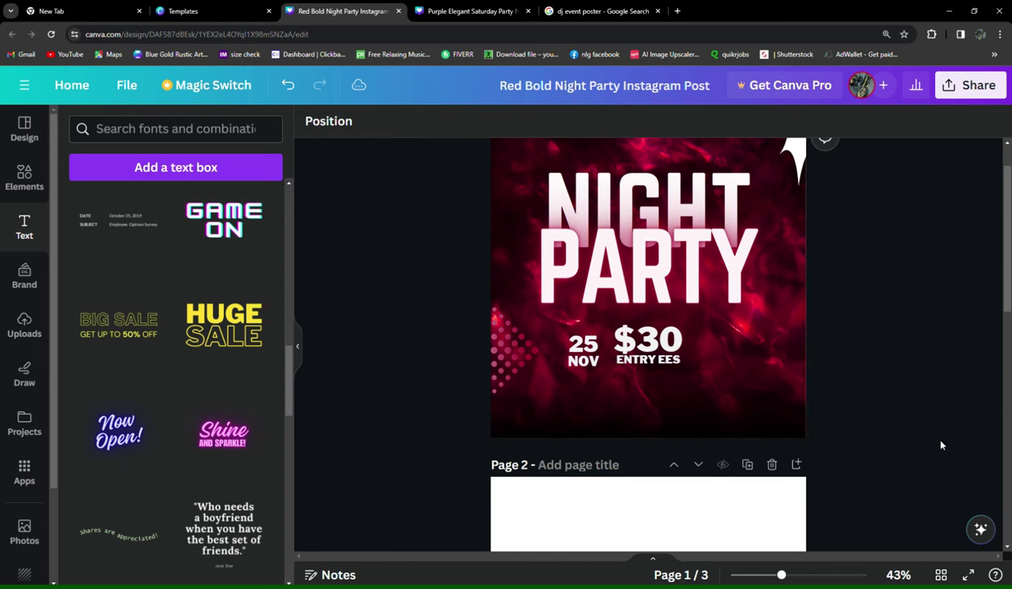
{"action": "left_click", "coordinate": [647, 359]}
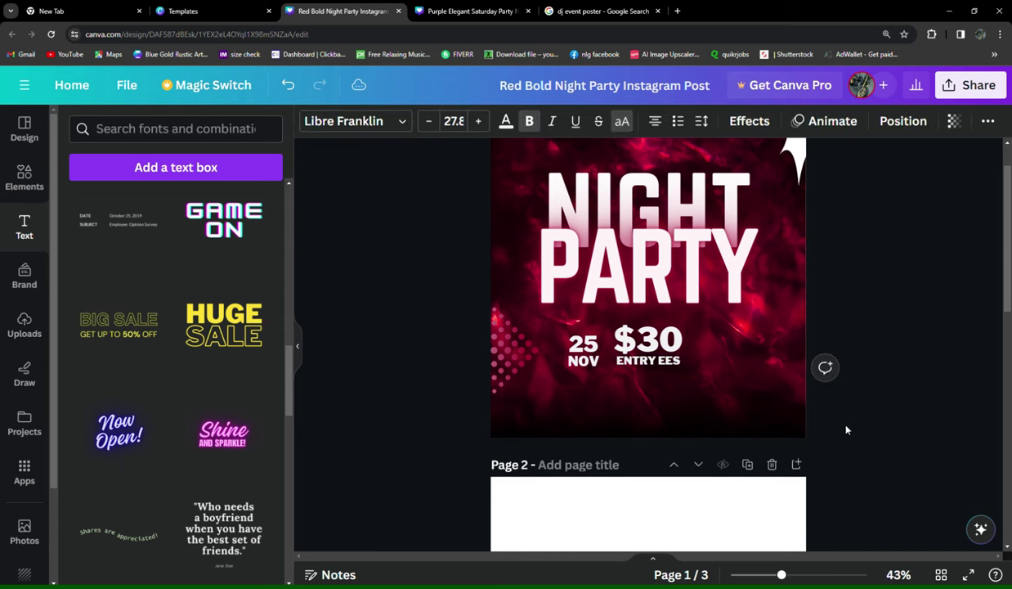
- Duplicate the 25 NOV date group and place the copy right of the $30 price
{"action": "left_click", "coordinate": [873, 436]}
{"action": "scroll", "coordinate": [873, 437], "scroll_direction": "up", "scroll_amount": 1}
{"action": "left_click", "coordinate": [582, 401]}
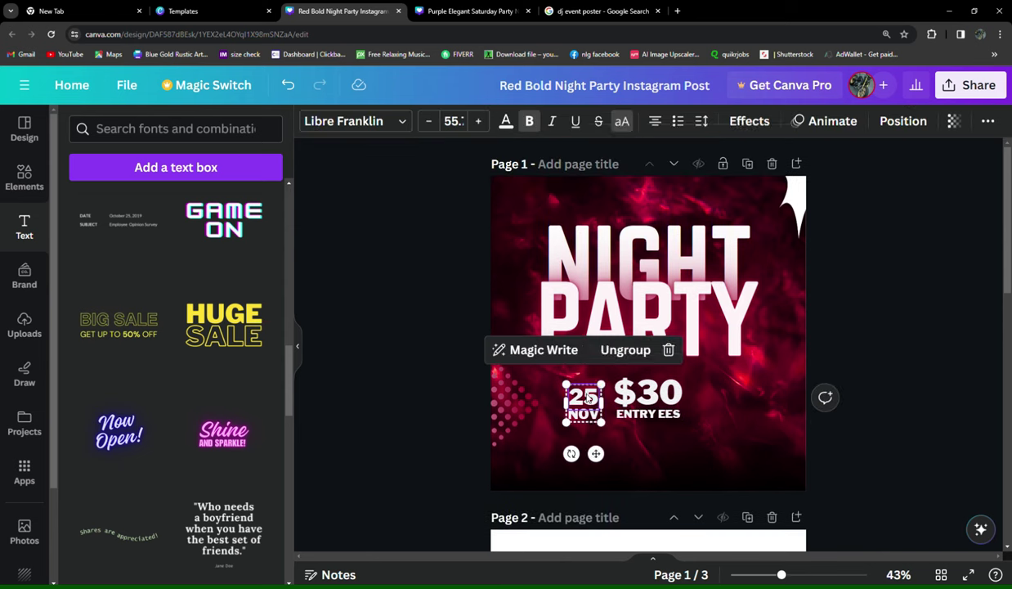
{"action": "right_click", "coordinate": [584, 400]}
{"action": "left_click", "coordinate": [632, 145]}
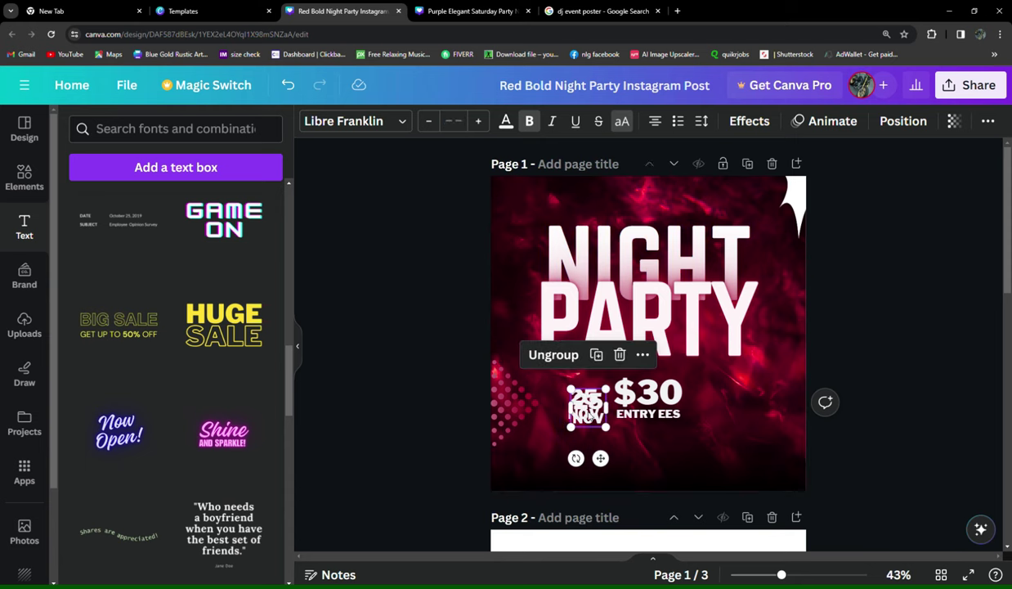
{"action": "key", "text": "ctrl+v"}
{"action": "left_click_drag", "start_coordinate": [582, 401], "coordinate": [729, 400]}
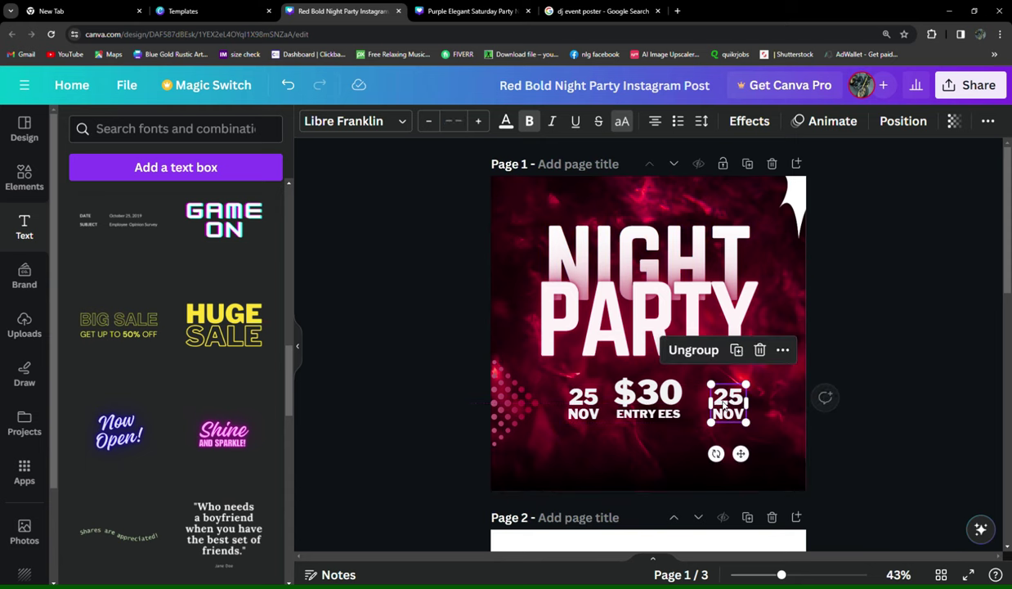
- Change the duplicated date to read 10 PM
{"action": "left_click", "coordinate": [729, 398]}
{"action": "double_click", "coordinate": [728, 398]}
{"action": "type", "text": "1"}
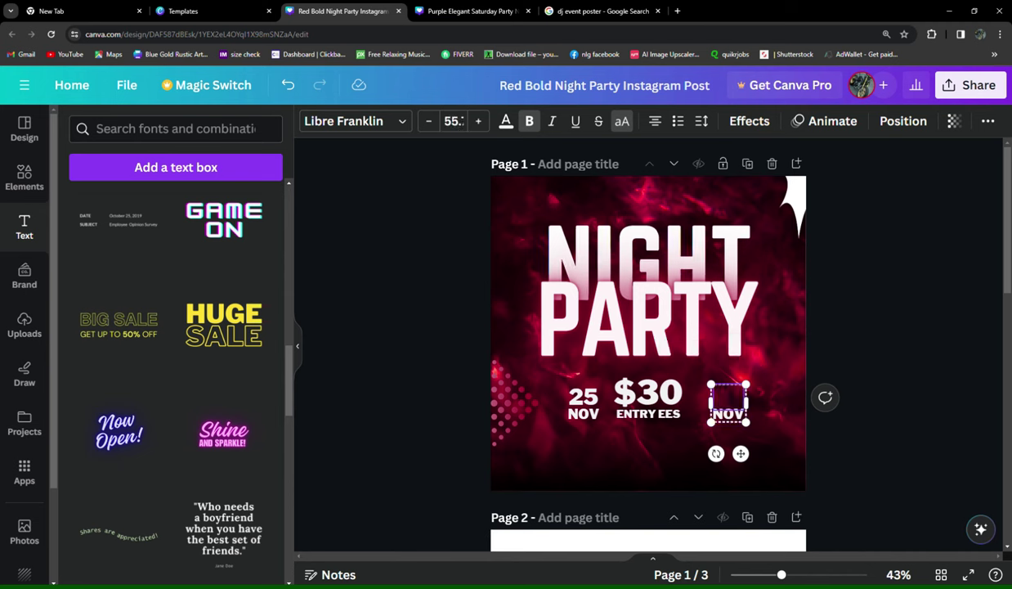
{"action": "type", "text": "0"}
{"action": "double_click", "coordinate": [730, 414]}
{"action": "key", "text": "BackSpace"}
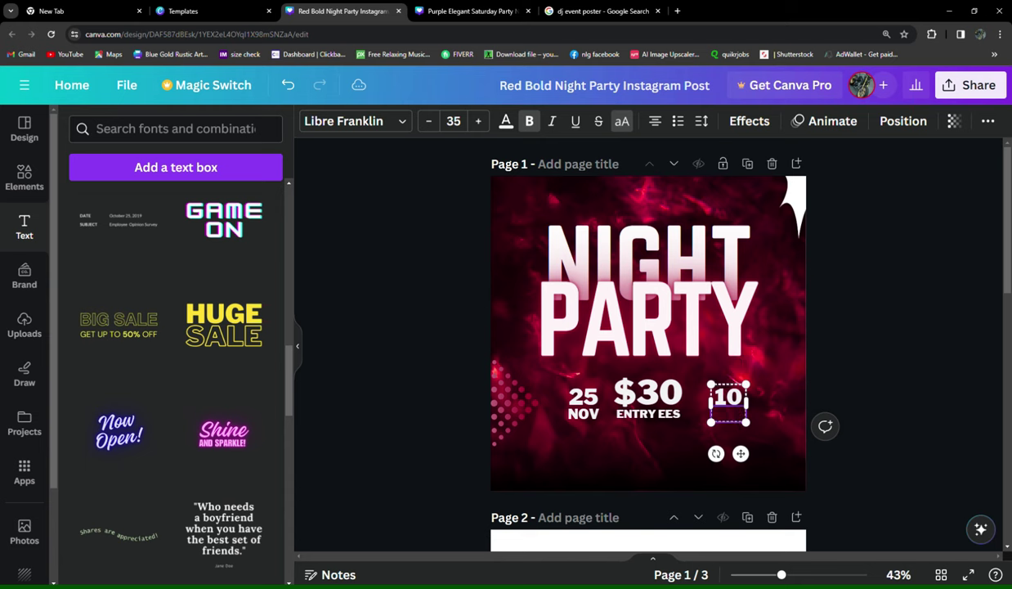
{"action": "type", "text": "PM"}
{"action": "left_click", "coordinate": [872, 392]}
- Shift the $30 ENTRY EES block so the row spacing is even
{"action": "left_click", "coordinate": [662, 413]}
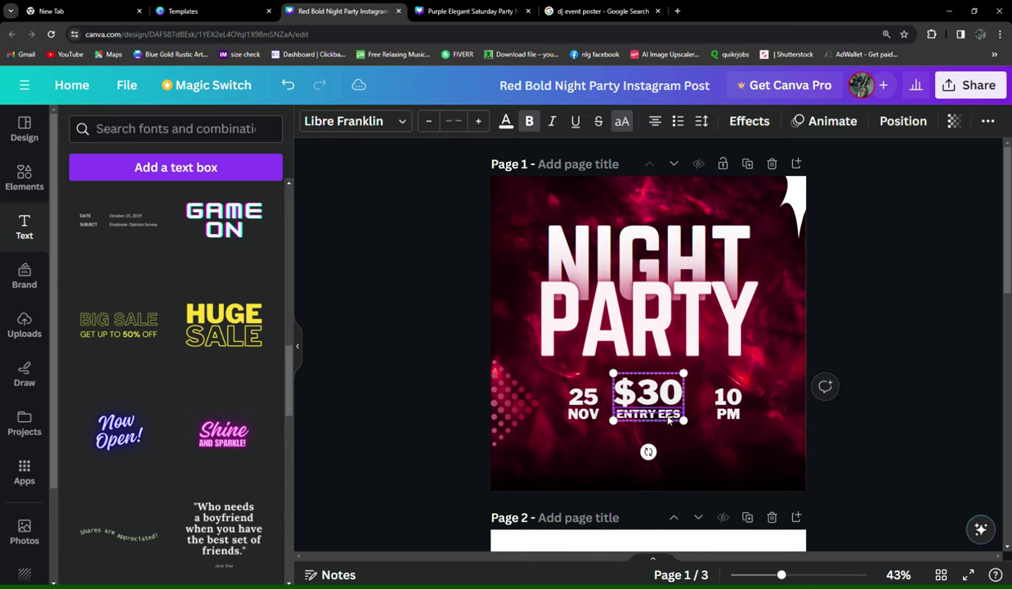
{"action": "left_click", "coordinate": [666, 337]}
{"action": "left_click_drag", "start_coordinate": [650, 399], "coordinate": [660, 399]}
{"action": "left_click", "coordinate": [870, 414]}
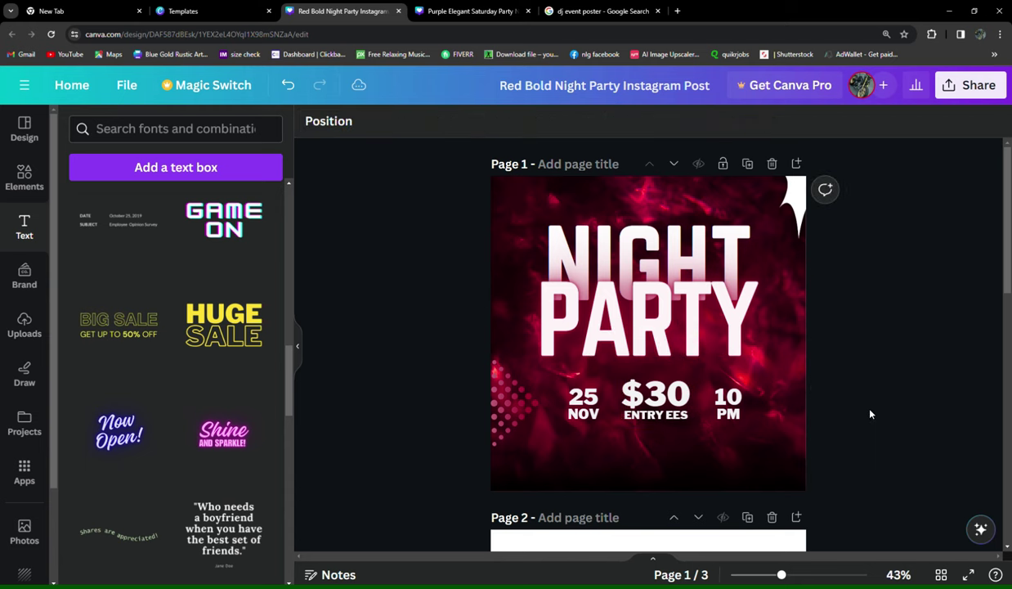
- Group the 25 NOV, $30 ENTRY EES and 10 PM blocks and centre the row horizontally
{"action": "left_click", "coordinate": [731, 405]}
{"action": "left_click", "coordinate": [655, 400], "text": "shift"}
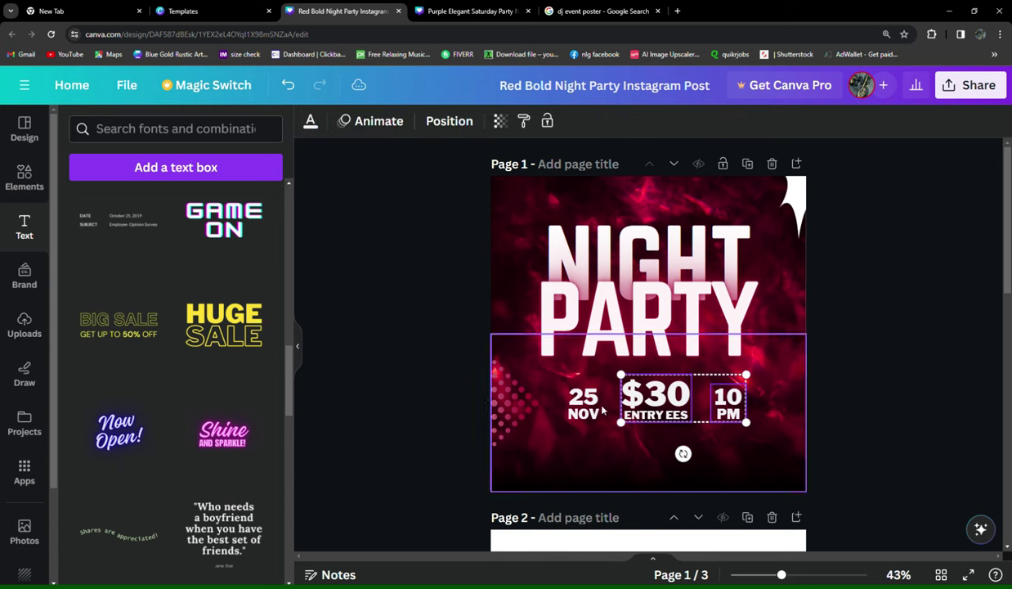
{"action": "left_click", "coordinate": [593, 407], "text": "shift"}
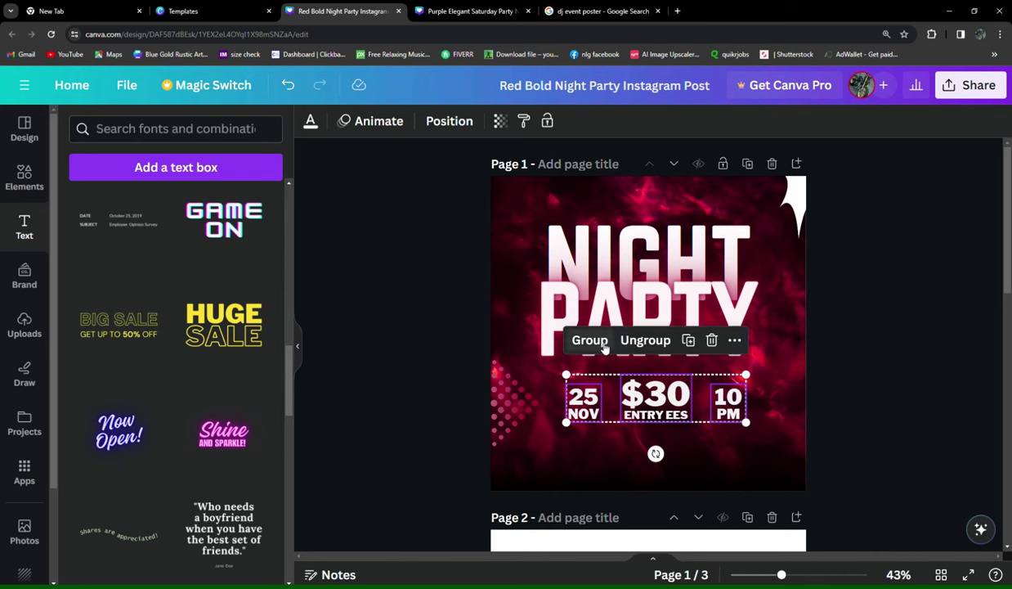
{"action": "left_click", "coordinate": [587, 340]}
{"action": "left_click_drag", "start_coordinate": [655, 409], "coordinate": [650, 406]}
{"action": "left_click", "coordinate": [851, 416]}
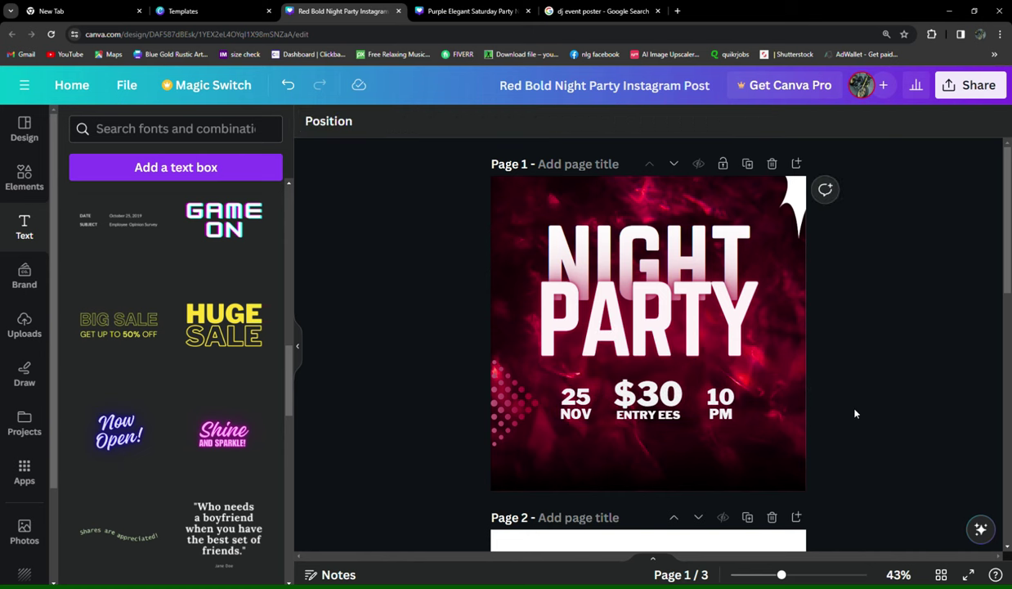
- Add the DAZZLE text design to the poster and delete its DAZZLE title
{"action": "mouse_move", "coordinate": [223, 431]}
{"action": "scroll", "coordinate": [203, 422], "scroll_direction": "down", "scroll_amount": 2}
{"action": "scroll", "coordinate": [171, 432], "scroll_direction": "down", "scroll_amount": 2}
{"action": "scroll", "coordinate": [131, 446], "scroll_direction": "down", "scroll_amount": 2}
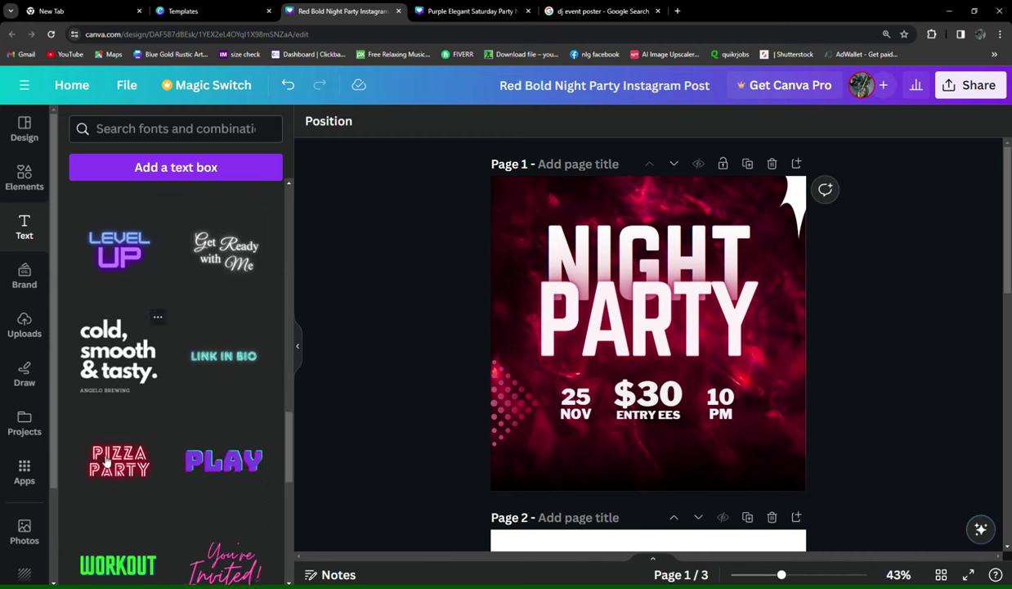
{"action": "scroll", "coordinate": [109, 458], "scroll_direction": "down", "scroll_amount": 2}
{"action": "scroll", "coordinate": [109, 459], "scroll_direction": "down", "scroll_amount": 2}
{"action": "scroll", "coordinate": [108, 442], "scroll_direction": "down", "scroll_amount": 2}
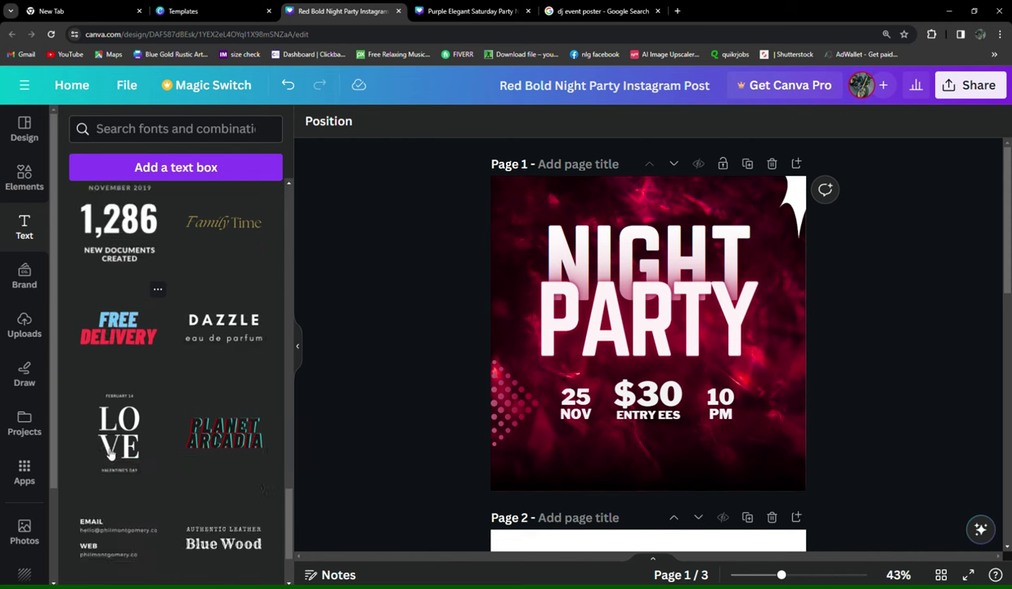
{"action": "left_click", "coordinate": [232, 292]}
{"action": "left_click_drag", "start_coordinate": [672, 315], "coordinate": [672, 354]}
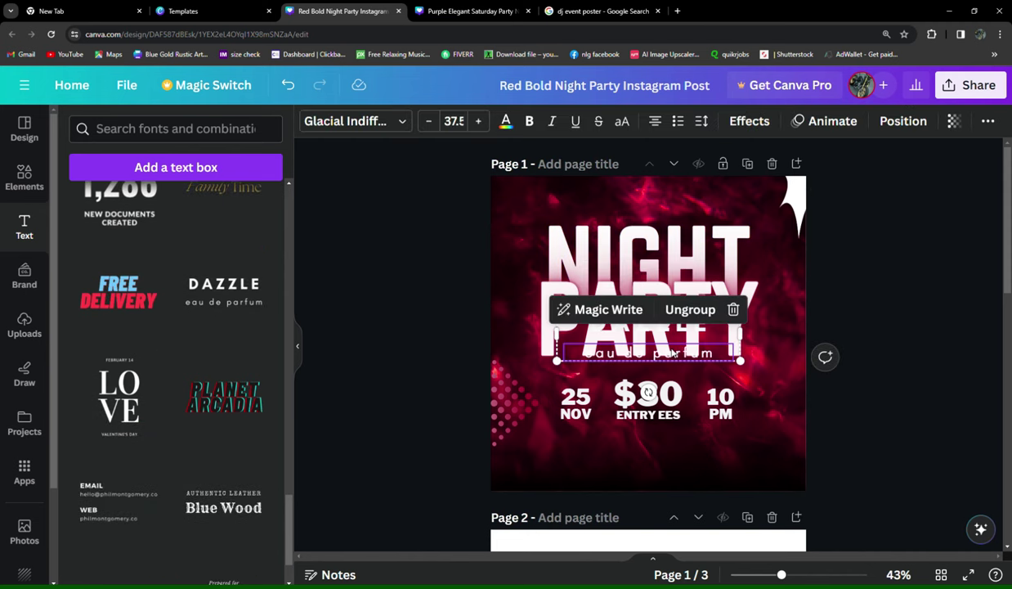
{"action": "left_click", "coordinate": [685, 334]}
{"action": "key", "text": "Delete"}
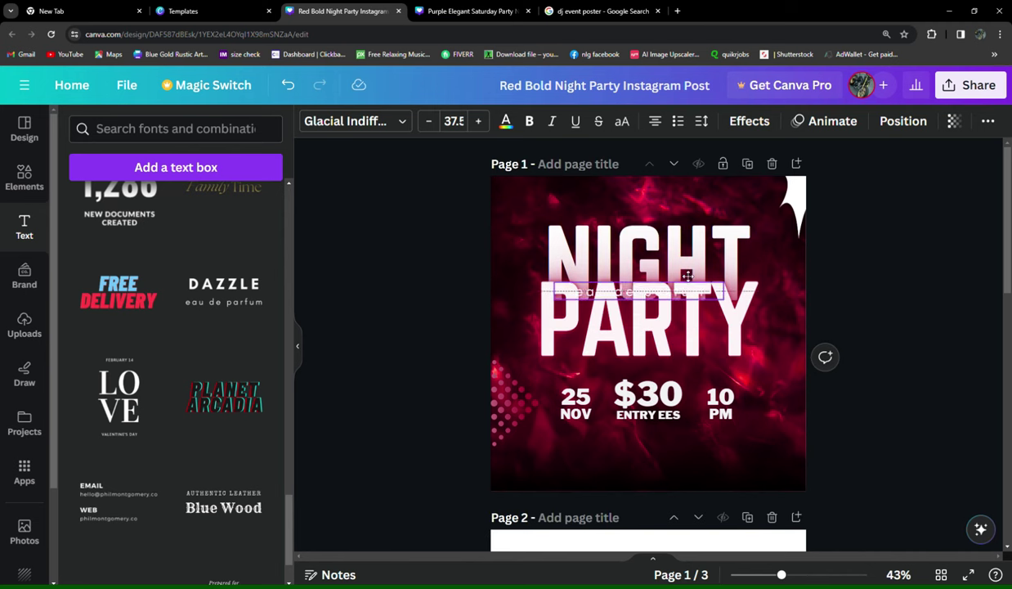
- Move the remaining line to the poster top and make it read FANTAM PRESENTS in uppercase
{"action": "mouse_move", "coordinate": [680, 344]}
{"action": "left_mouse_down"}
{"action": "mouse_move", "coordinate": [680, 208]}
{"action": "mouse_move", "coordinate": [695, 198]}
{"action": "left_mouse_up"}
{"action": "double_click", "coordinate": [694, 196]}
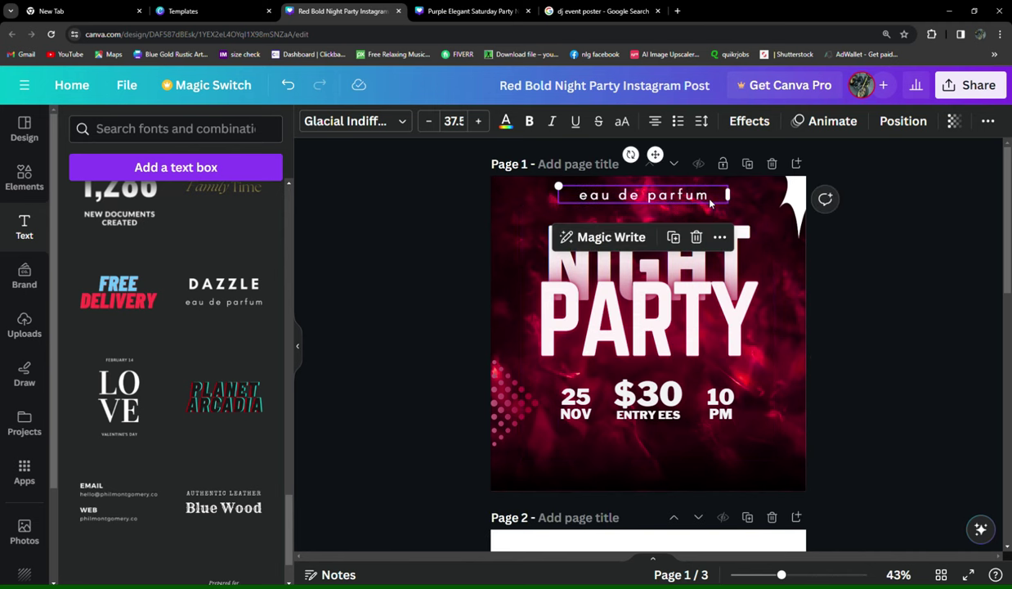
{"action": "key", "text": "BackSpace"}
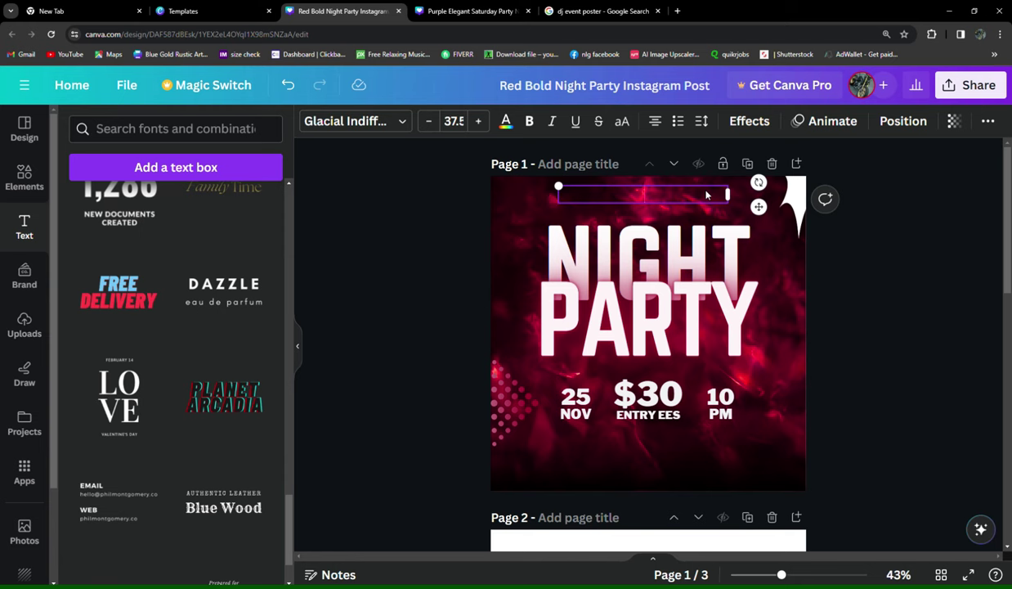
{"action": "type", "text": "fanta"}
{"action": "type", "text": "m"}
{"action": "type", "text": " prese"}
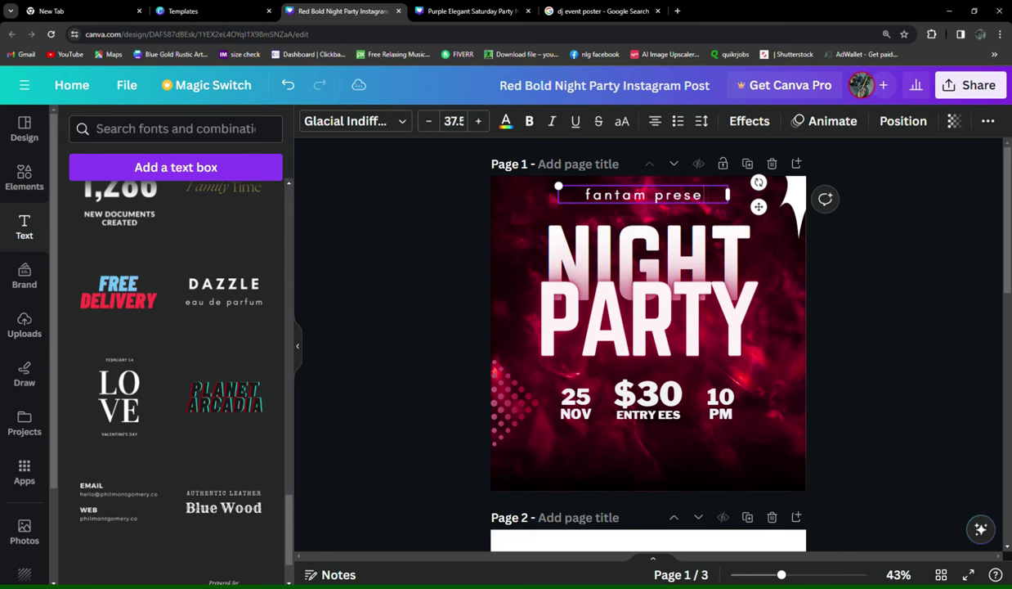
{"action": "type", "text": "nts"}
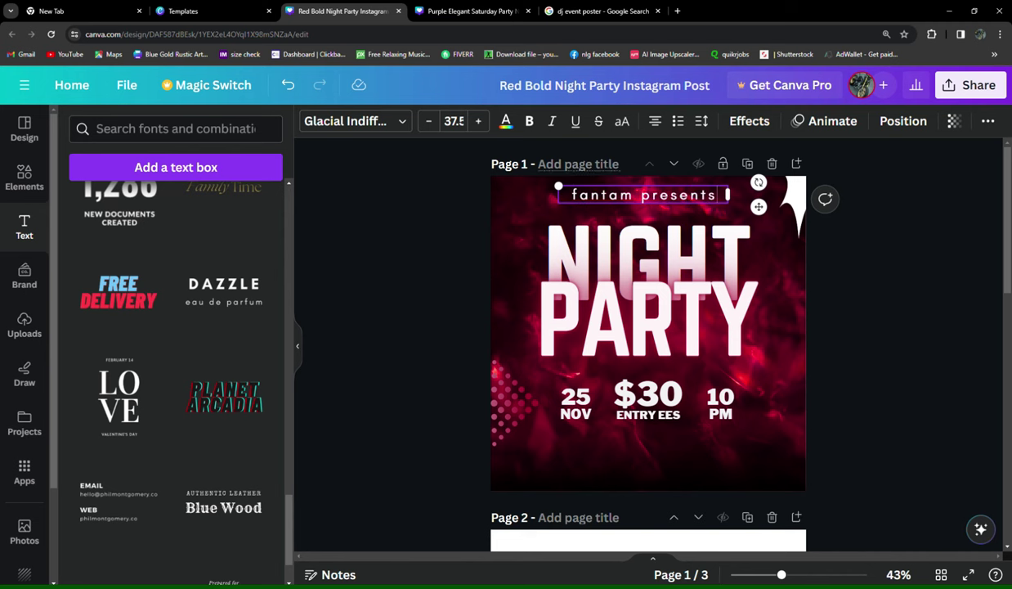
{"action": "key", "text": "ctrl+a"}
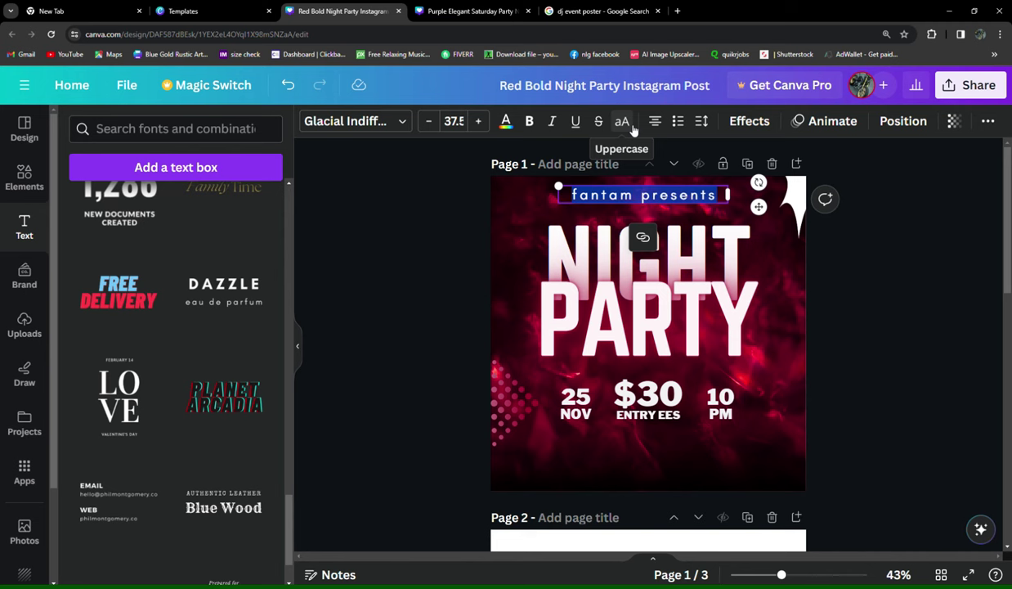
{"action": "left_click", "coordinate": [623, 122]}
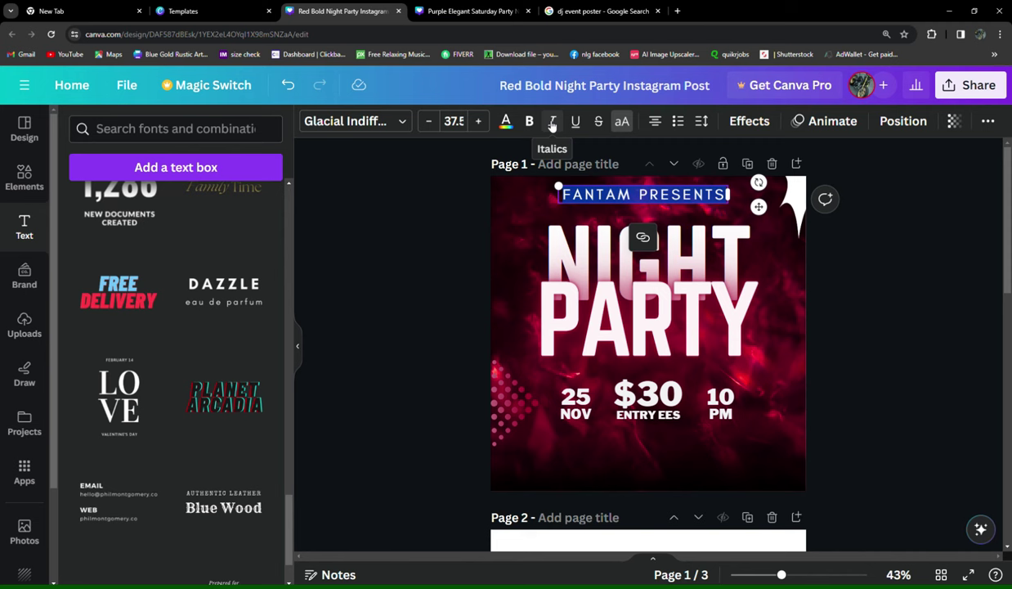
{"action": "left_click", "coordinate": [892, 289]}
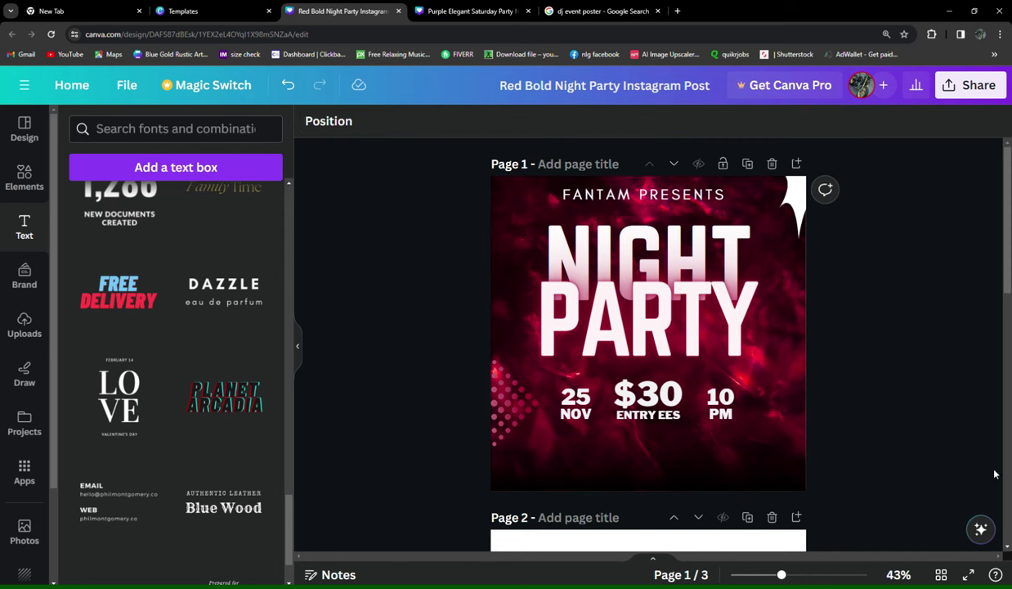
- Reduce FANTAM PRESENTS to about size 25 and duplicate the line
{"action": "left_click", "coordinate": [661, 200]}
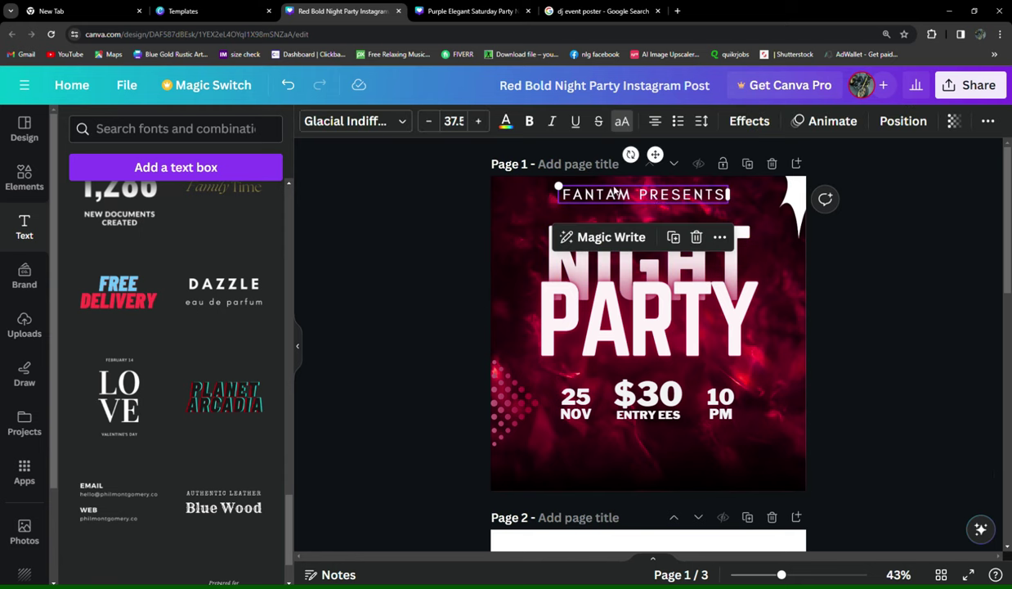
{"action": "left_click", "coordinate": [429, 121]}
{"action": "left_click", "coordinate": [428, 121]}
{"action": "left_click", "coordinate": [428, 121]}
{"action": "left_click", "coordinate": [428, 121]}
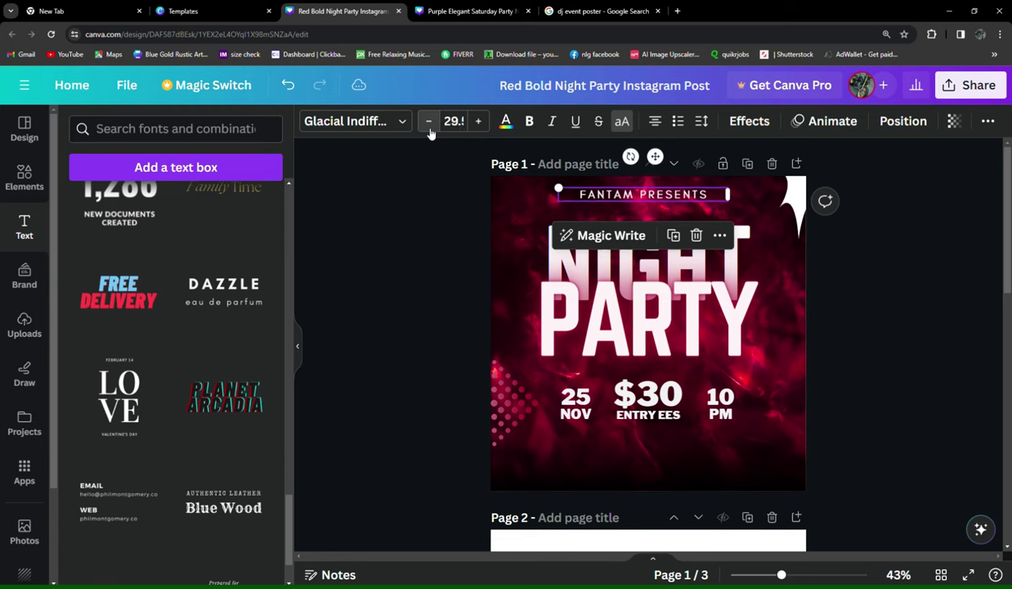
{"action": "left_click", "coordinate": [429, 121]}
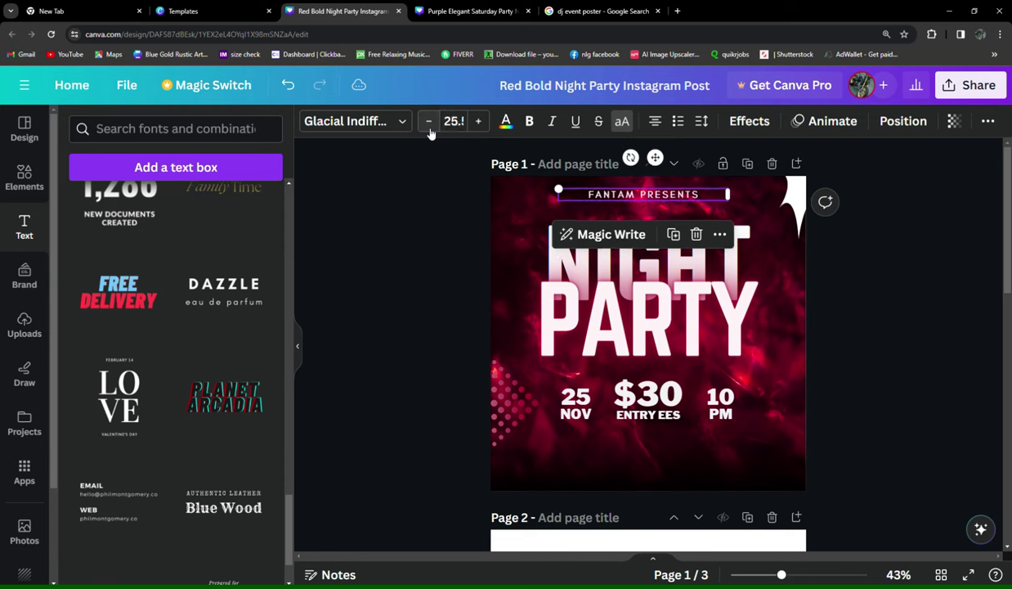
{"action": "left_click", "coordinate": [889, 269]}
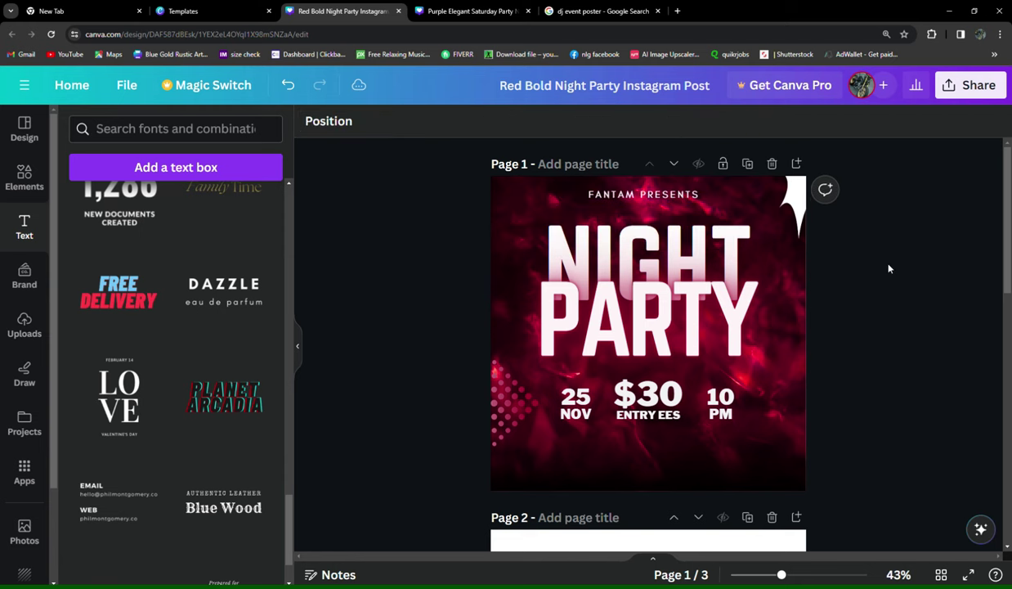
{"action": "left_click", "coordinate": [655, 199]}
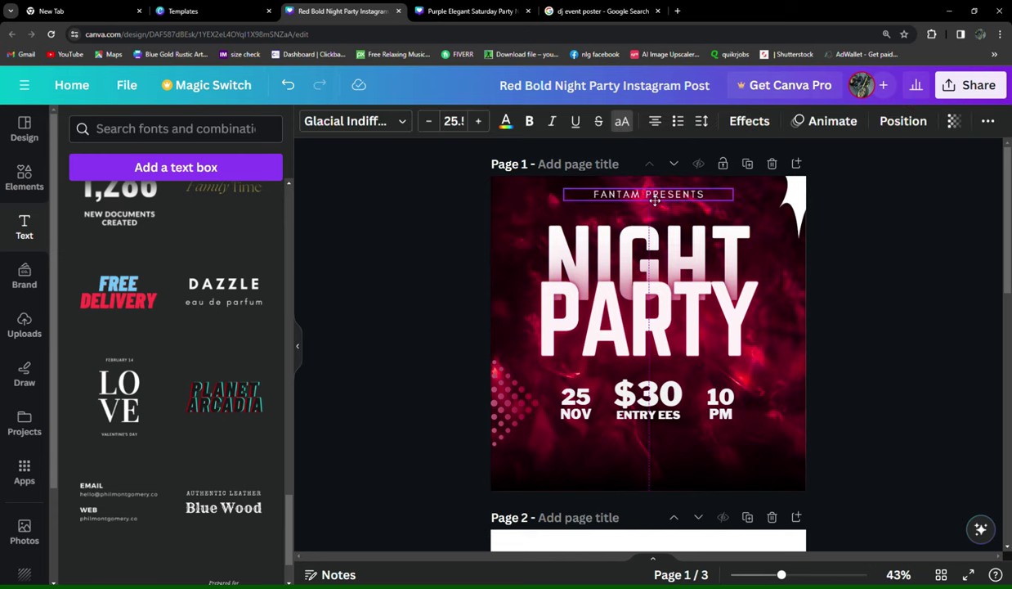
{"action": "right_click", "coordinate": [654, 200]}
{"action": "left_click", "coordinate": [756, 292]}
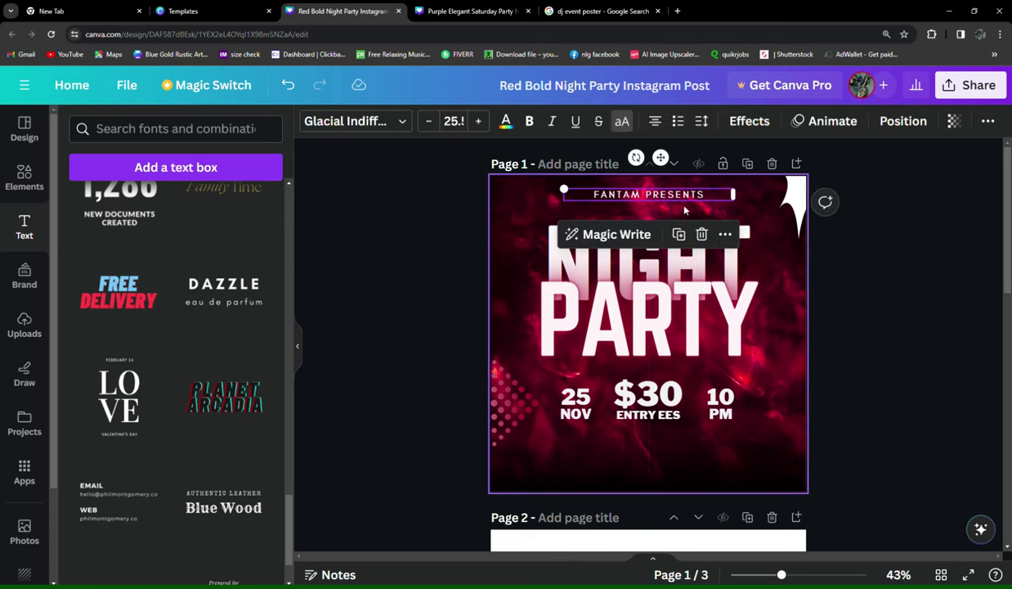
{"action": "left_click_drag", "start_coordinate": [675, 201], "coordinate": [677, 468]}
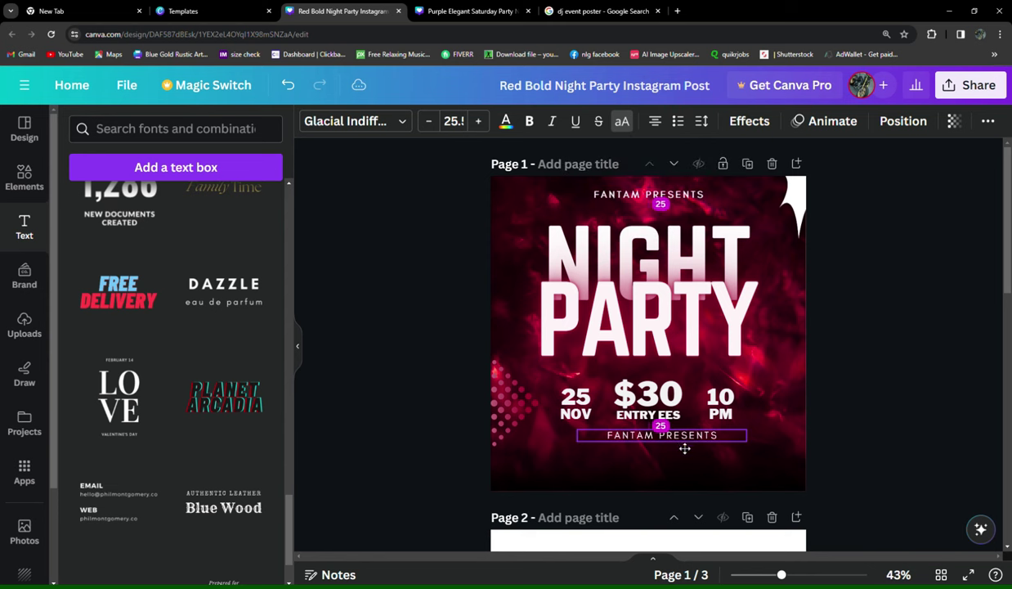
{"action": "left_click", "coordinate": [675, 464]}
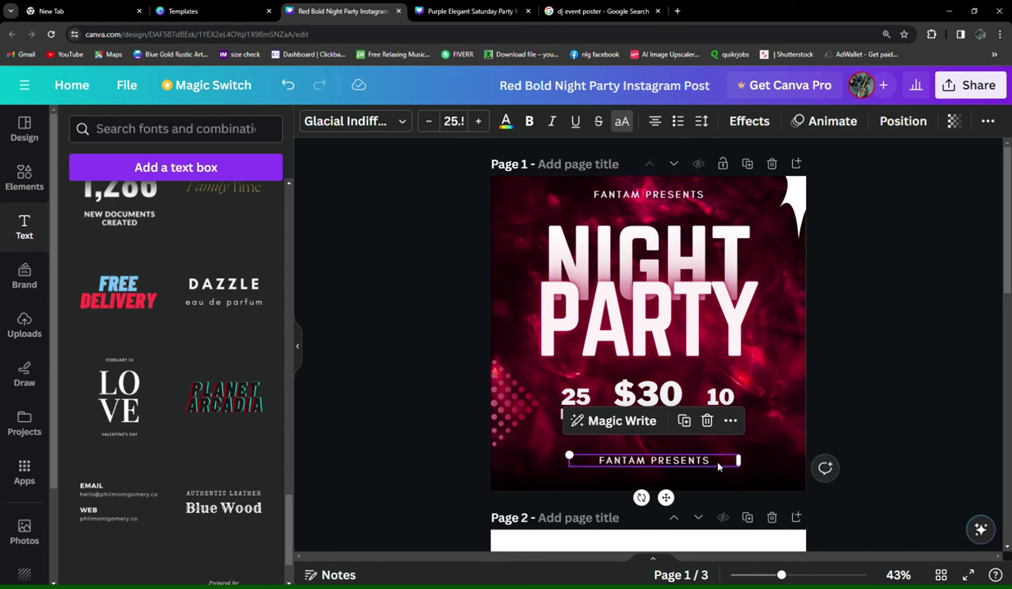
{"action": "key", "text": "BackSpace"}
{"action": "type", "text": "ww"}
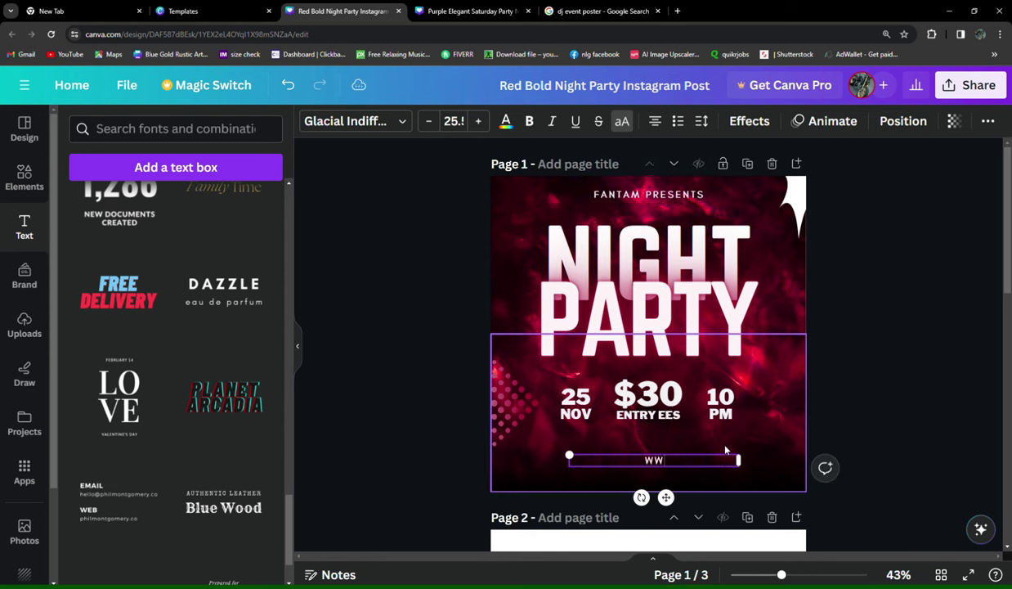
{"action": "type", "text": "w.an"}
{"action": "type", "text": "tam"}
{"action": "key", "text": "BackSpace"}
{"action": "key", "text": "BackSpace"}
{"action": "key", "text": "BackSpace"}
{"action": "key", "text": "BackSpace"}
{"action": "key", "text": "BackSpace"}
{"action": "type", "text": "fa"}
{"action": "type", "text": "mta"}
{"action": "type", "text": "m"}
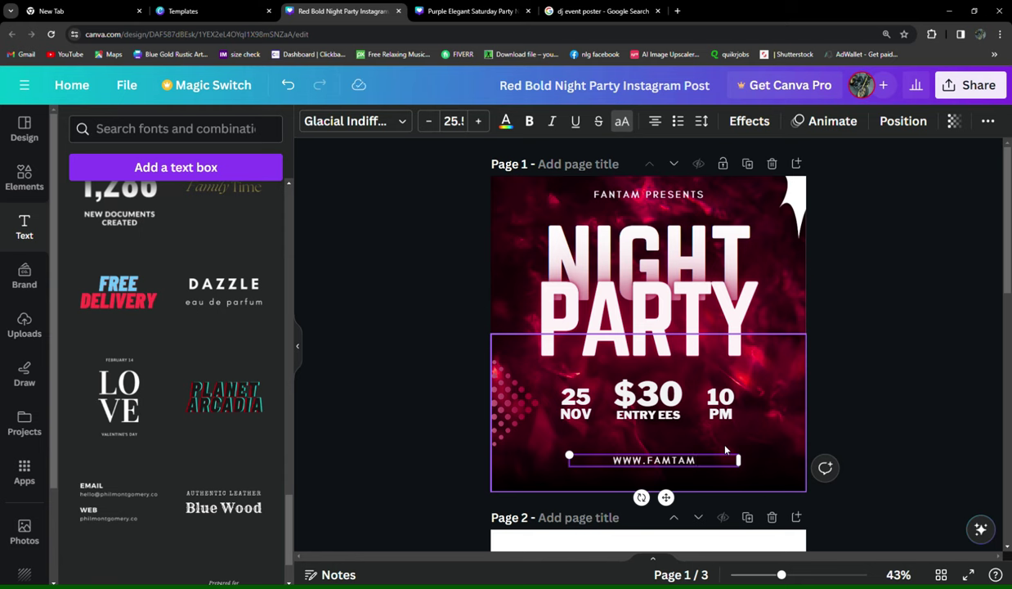
{"action": "type", "text": ".co"}
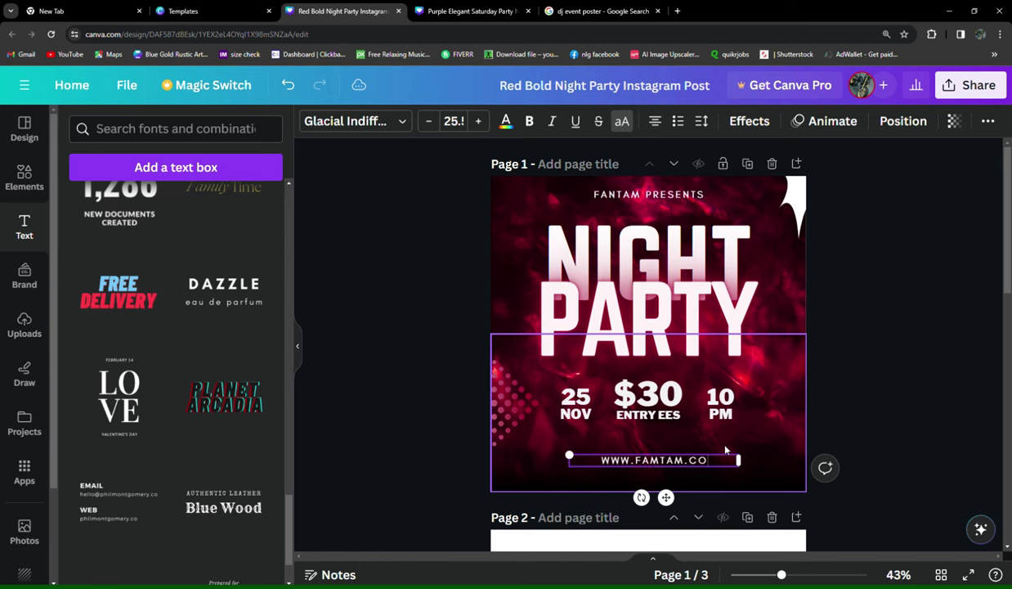
{"action": "type", "text": "m"}
{"action": "left_click", "coordinate": [736, 454]}
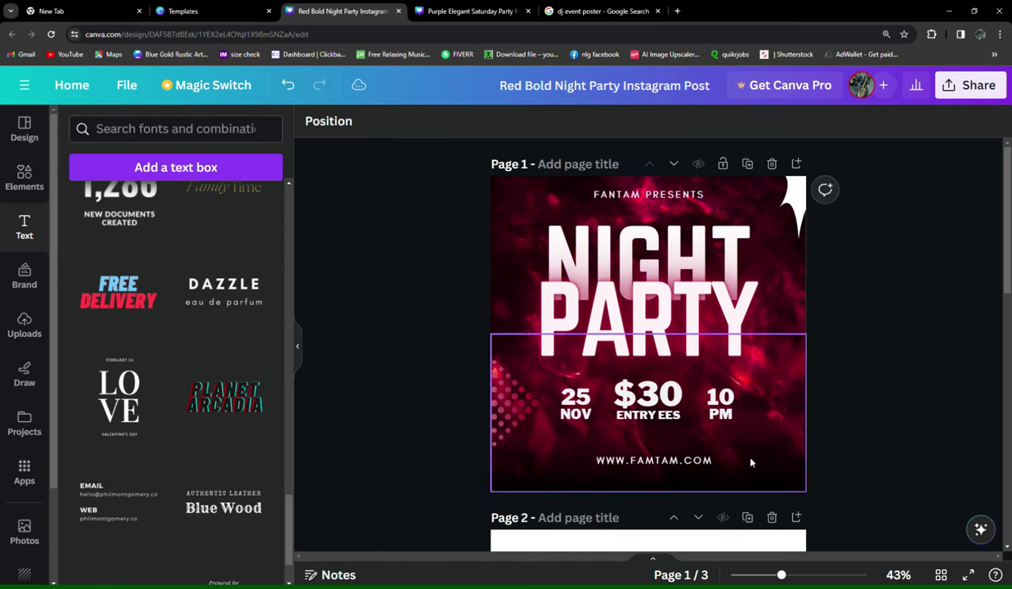
- Shrink the website text to about size 23 and centre it under the row
{"action": "left_click", "coordinate": [654, 459]}
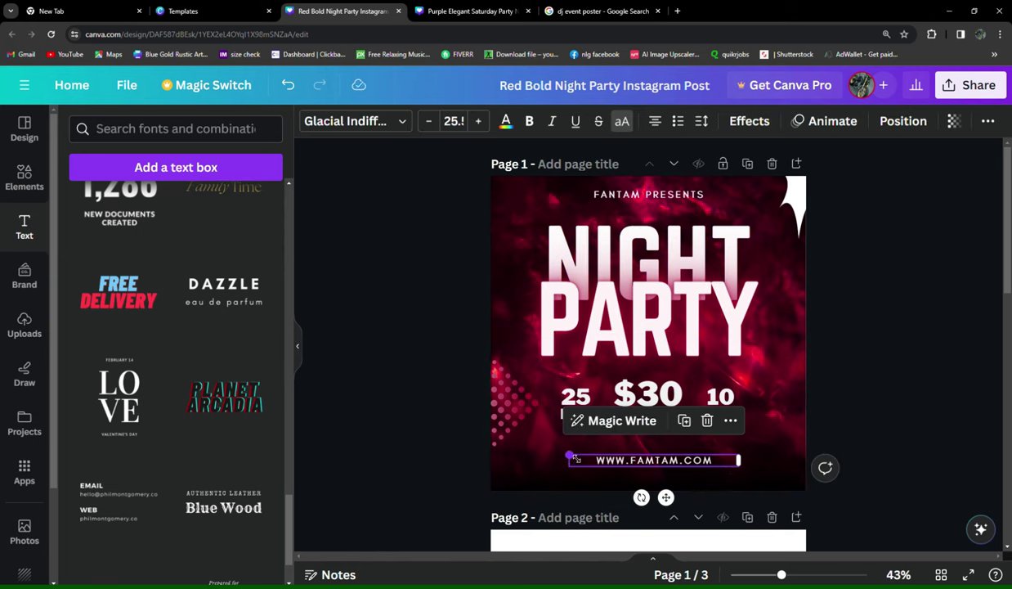
{"action": "left_click_drag", "start_coordinate": [569, 456], "coordinate": [585, 460]}
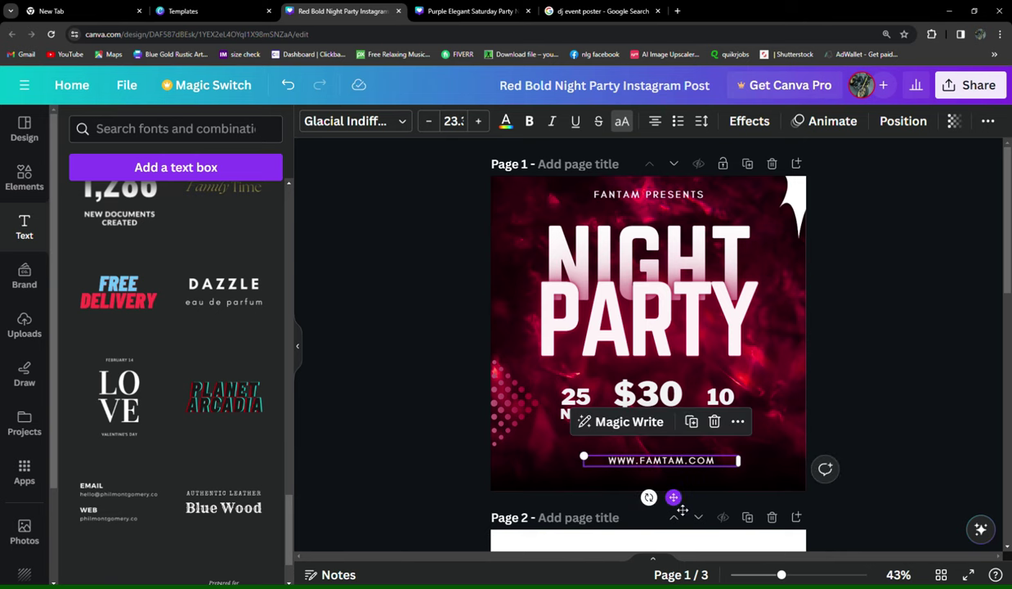
{"action": "left_click_drag", "start_coordinate": [673, 499], "coordinate": [675, 510]}
- Duplicate the website line just above itself and retype it as BOOK YOUR TICKS
{"action": "right_click", "coordinate": [679, 459]}
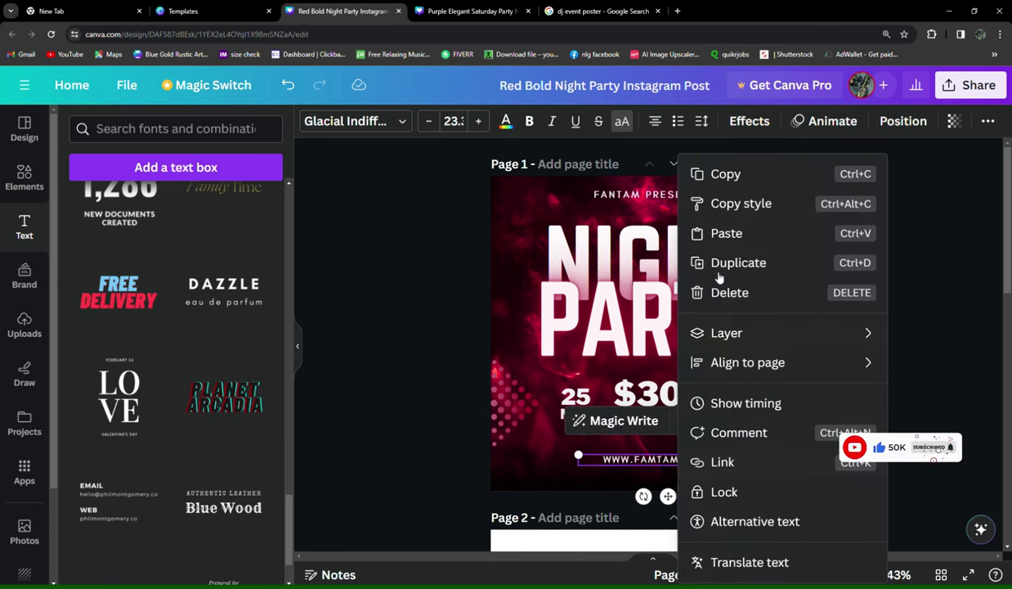
{"action": "key", "text": "Escape"}
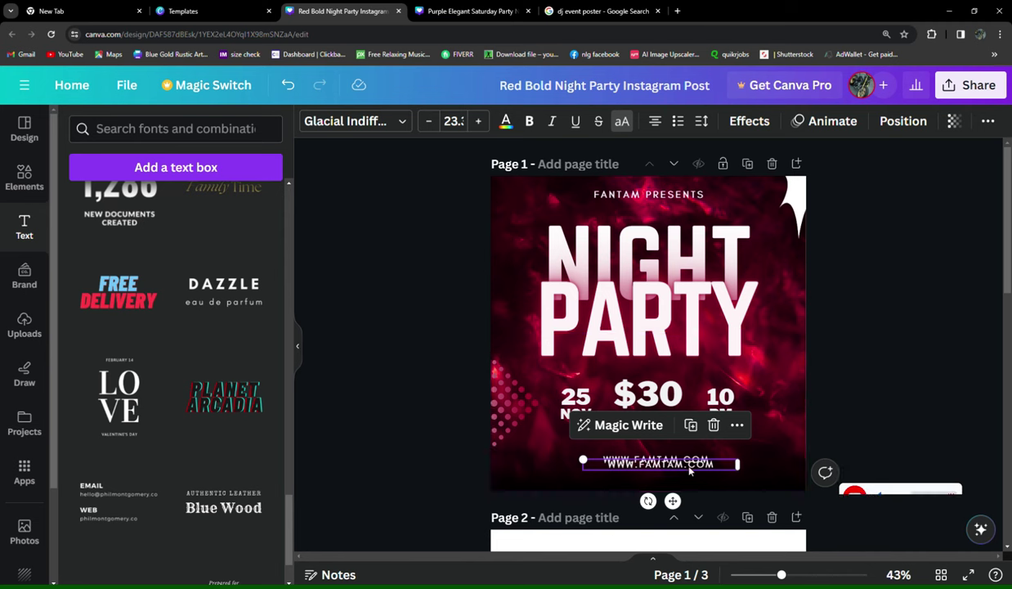
{"action": "key", "text": "ctrl+d"}
{"action": "left_click_drag", "start_coordinate": [690, 468], "coordinate": [697, 442]}
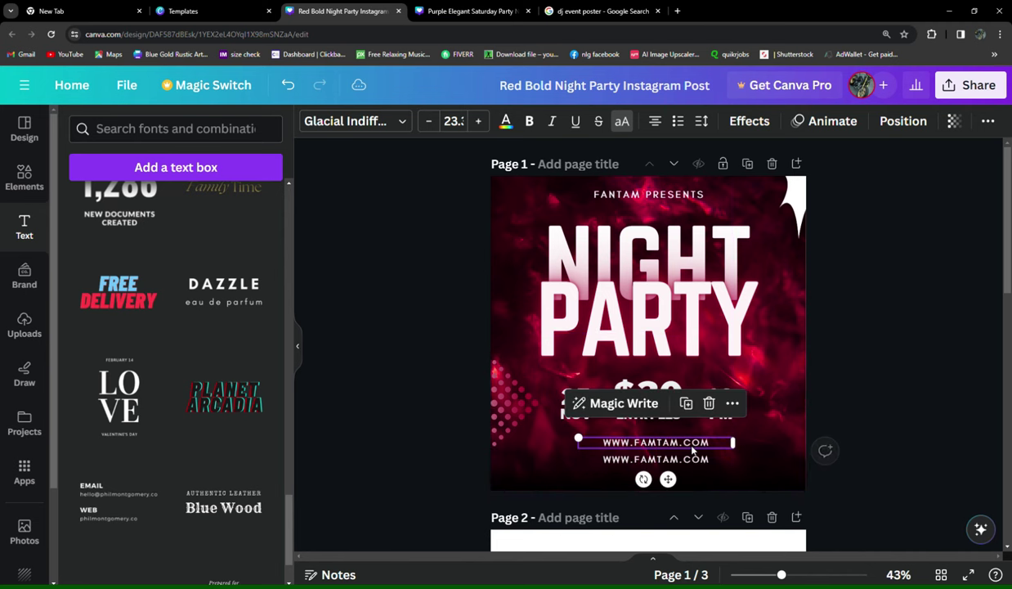
{"action": "double_click", "coordinate": [698, 442]}
{"action": "key", "text": "BackSpace"}
{"action": "type", "text": "B"}
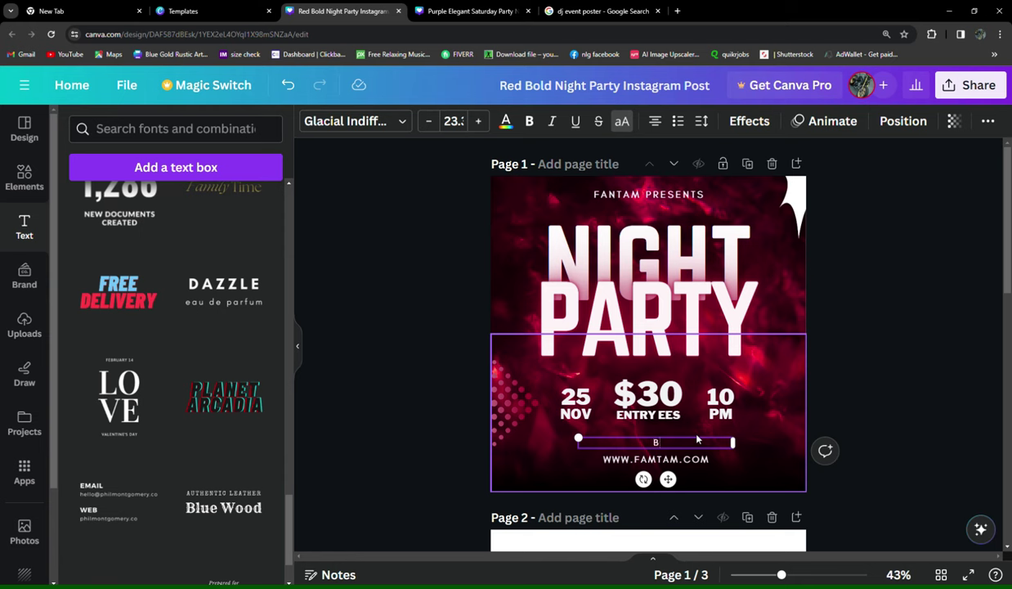
{"action": "type", "text": "OOK"}
{"action": "type", "text": " YOU"}
{"action": "type", "text": "R"}
{"action": "type", "text": " TICKS"}
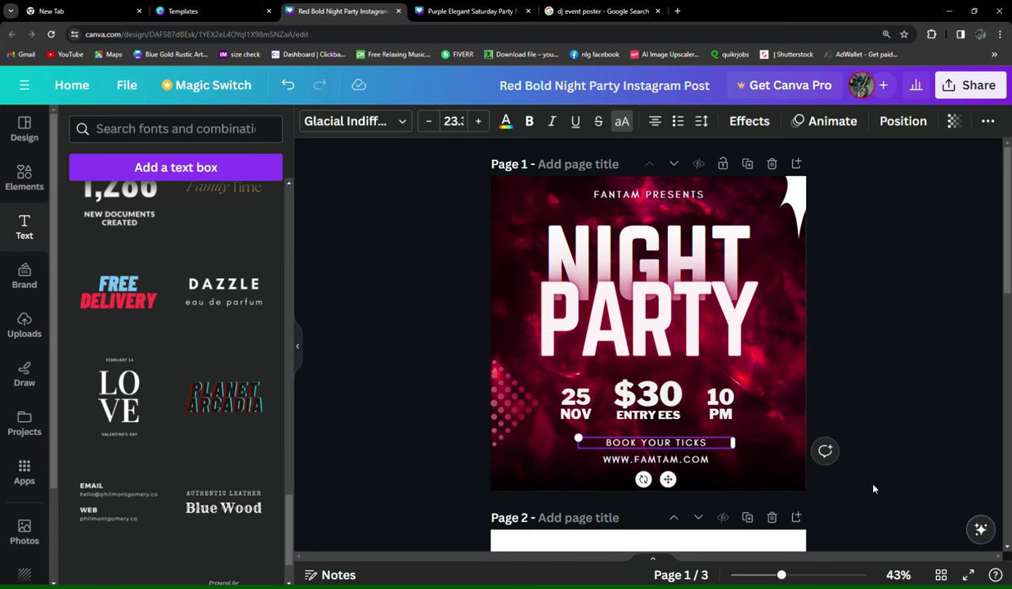
{"action": "left_click", "coordinate": [842, 468]}
- Shrink the BOOK YOUR TICKS line to about size 19
{"action": "left_click", "coordinate": [695, 444]}
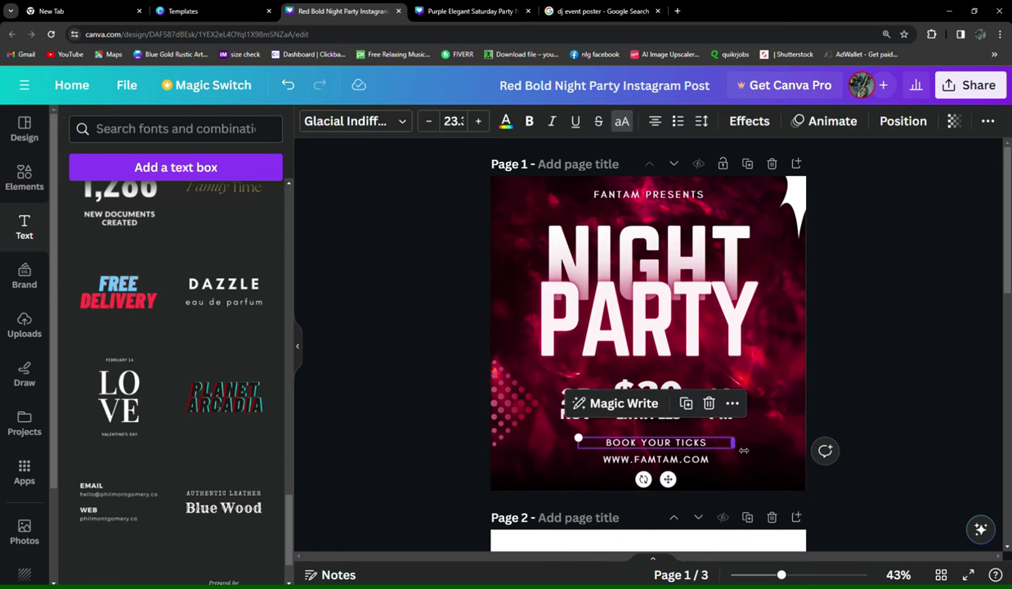
{"action": "mouse_move", "coordinate": [732, 448]}
{"action": "left_mouse_down"}
{"action": "mouse_move", "coordinate": [706, 448]}
{"action": "mouse_move", "coordinate": [671, 485]}
{"action": "left_mouse_up"}
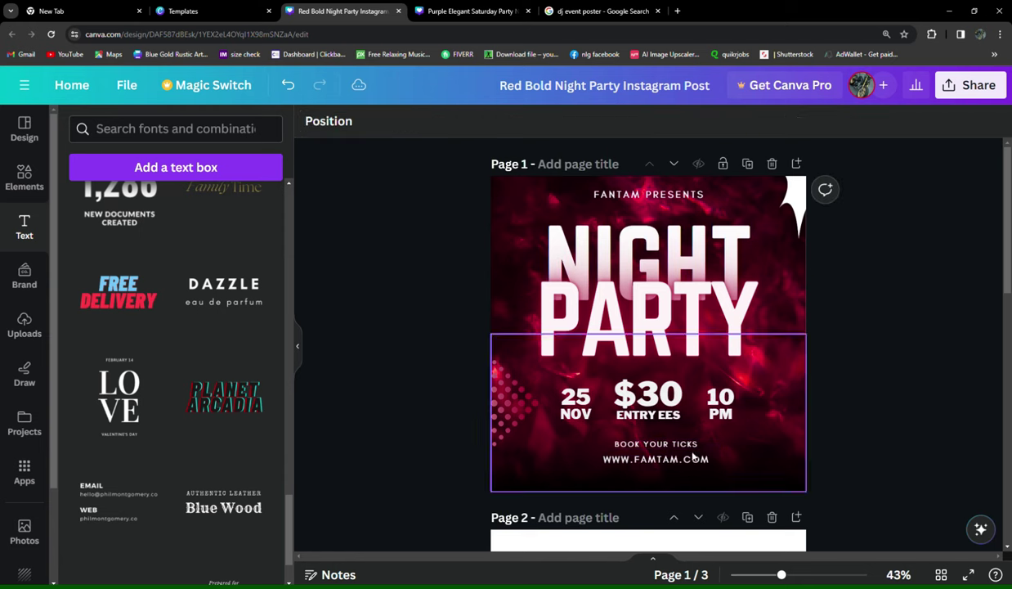
{"action": "key", "text": "Escape"}
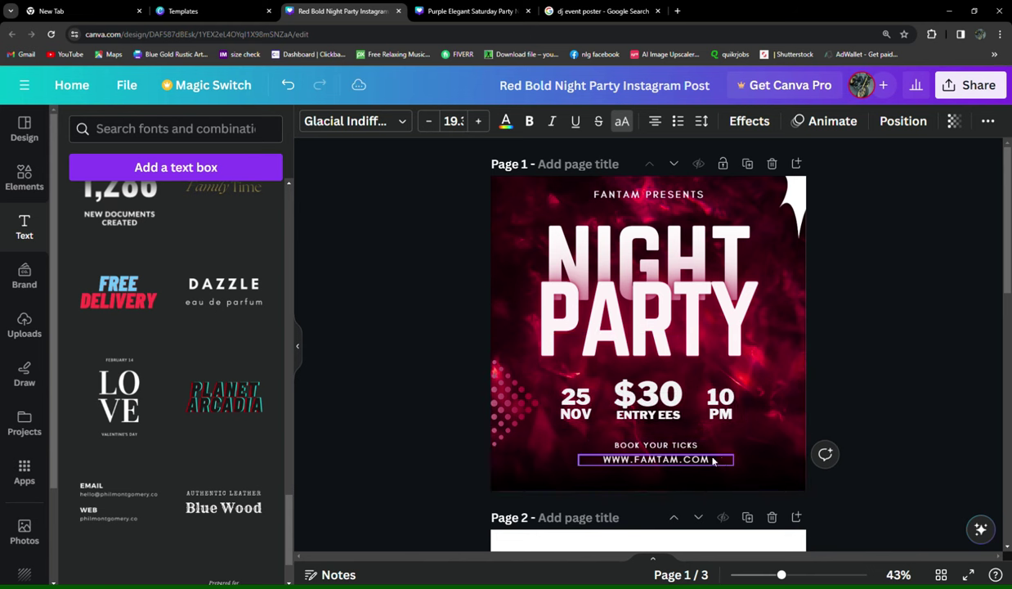
{"action": "left_click", "coordinate": [878, 488]}
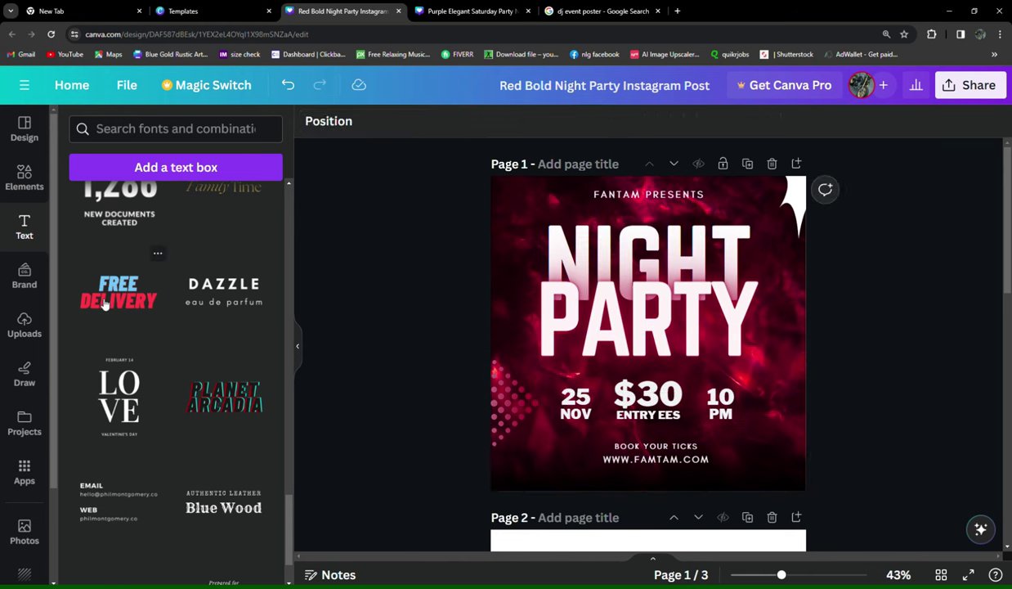
- Add a vertical white light-line element along the poster's bottom-right edge
{"action": "left_click", "coordinate": [25, 174]}
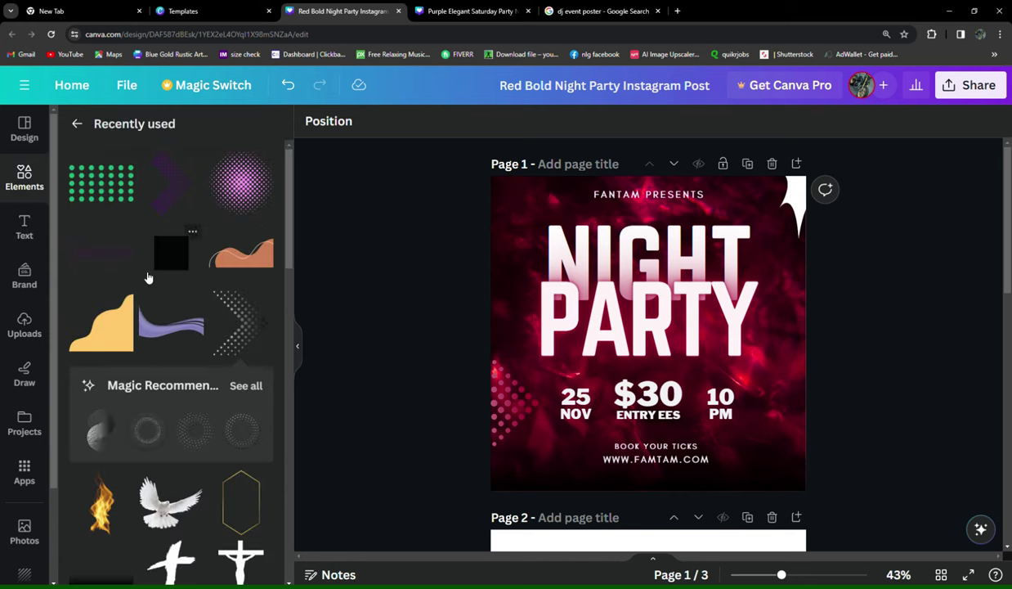
{"action": "scroll", "coordinate": [149, 278], "scroll_direction": "down", "scroll_amount": 3}
{"action": "scroll", "coordinate": [143, 256], "scroll_direction": "down", "scroll_amount": 5}
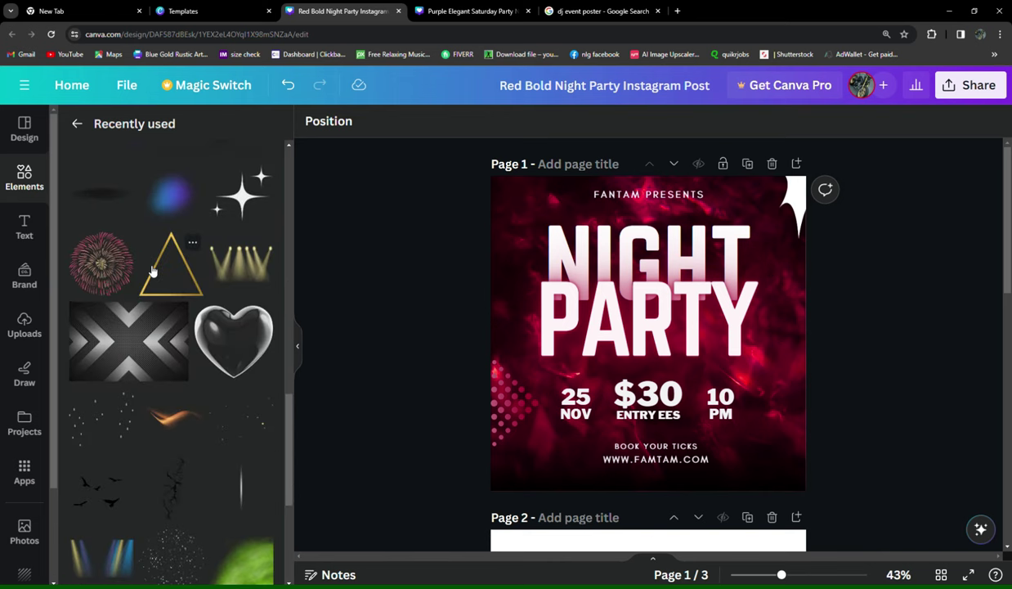
{"action": "scroll", "coordinate": [152, 270], "scroll_direction": "down", "scroll_amount": 2}
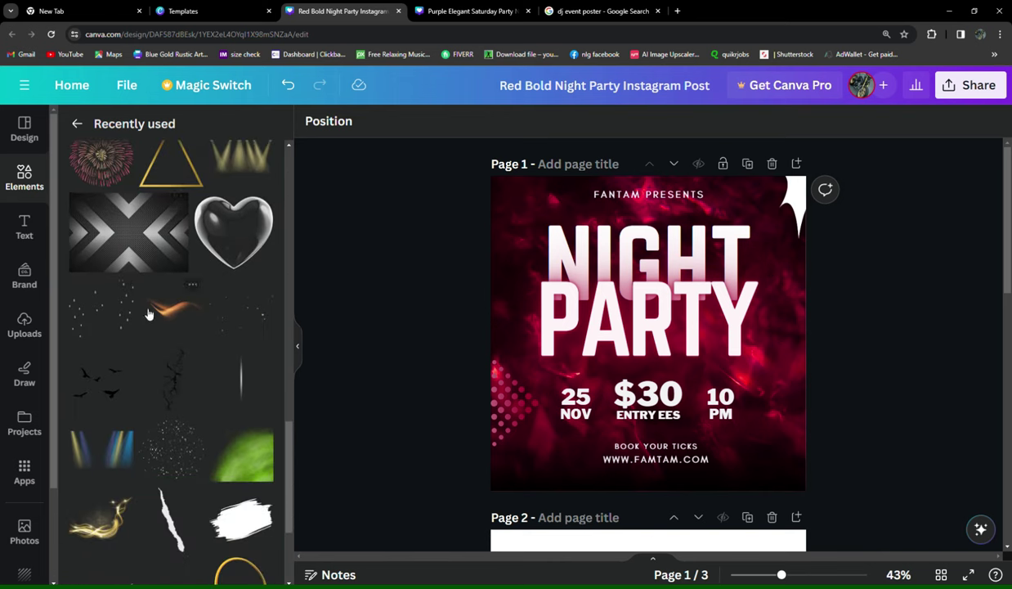
{"action": "left_click", "coordinate": [250, 388]}
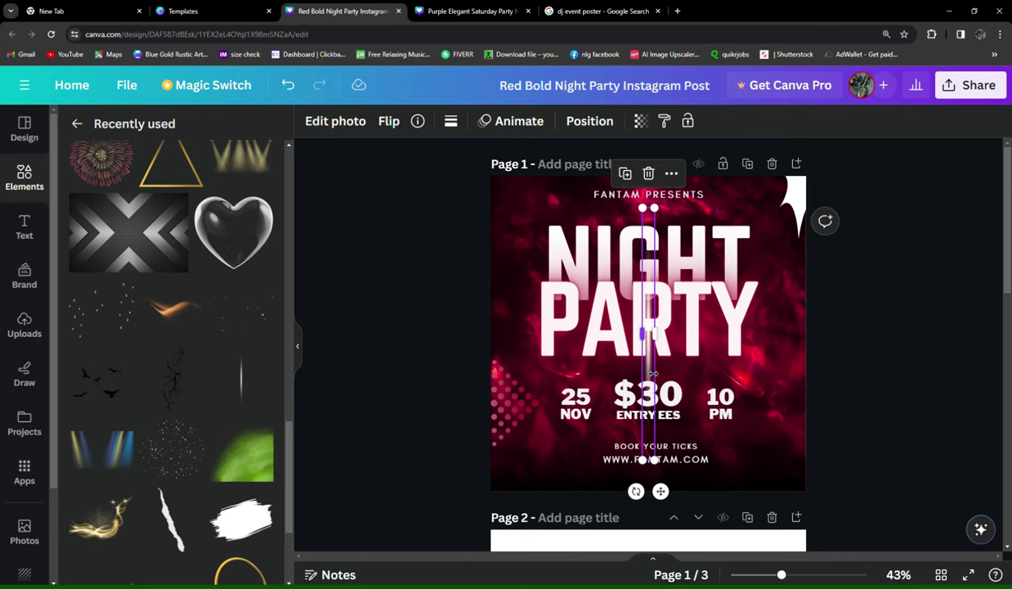
{"action": "left_click_drag", "start_coordinate": [649, 371], "coordinate": [786, 532]}
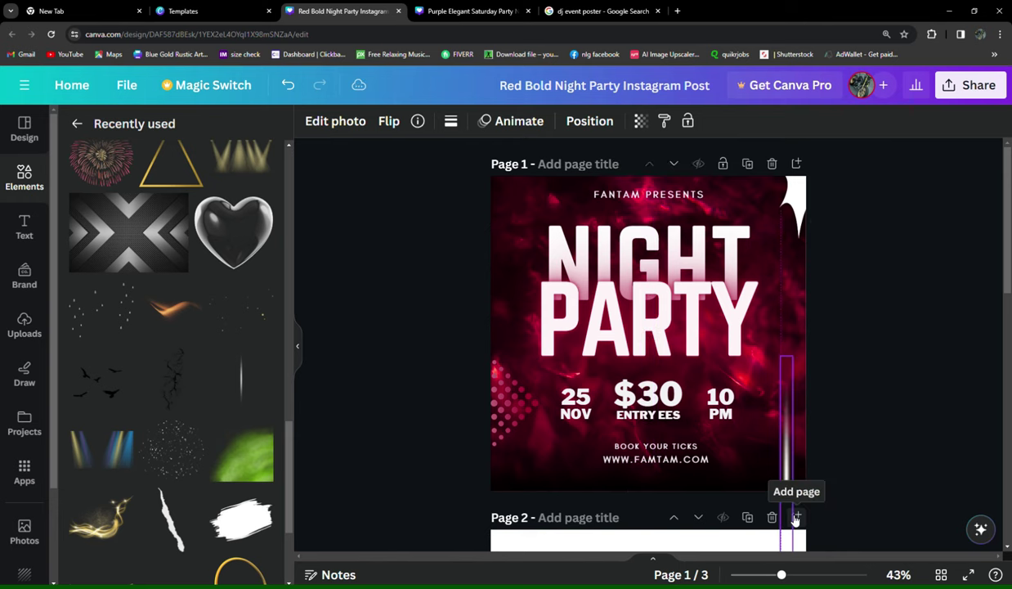
{"action": "left_click", "coordinate": [857, 469]}
- Copy the light line, make the copy thinner and place it at the top-left edge
{"action": "right_click", "coordinate": [782, 446]}
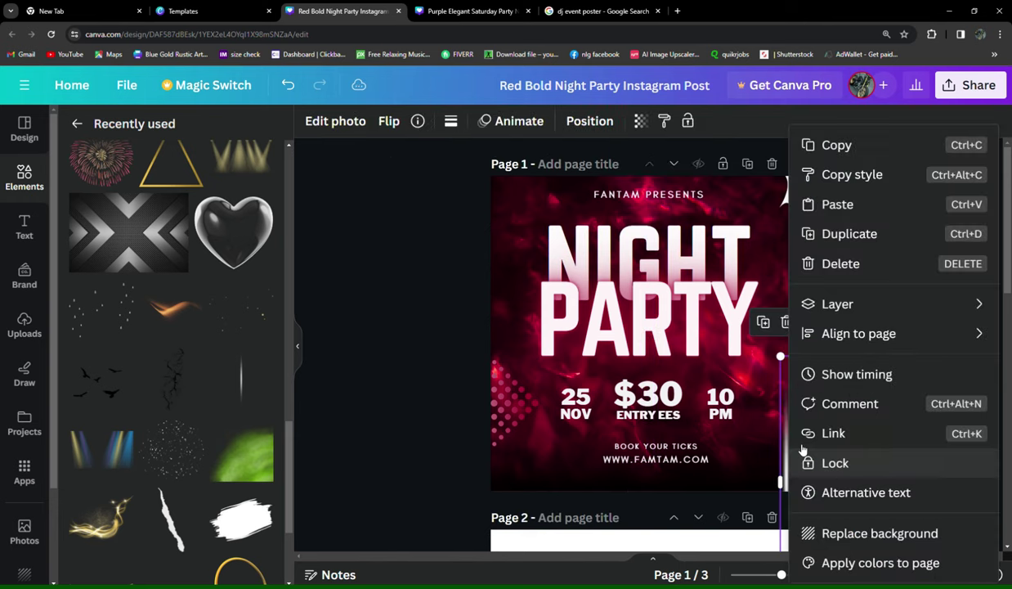
{"action": "left_click", "coordinate": [833, 145]}
{"action": "key", "text": "ctrl+v"}
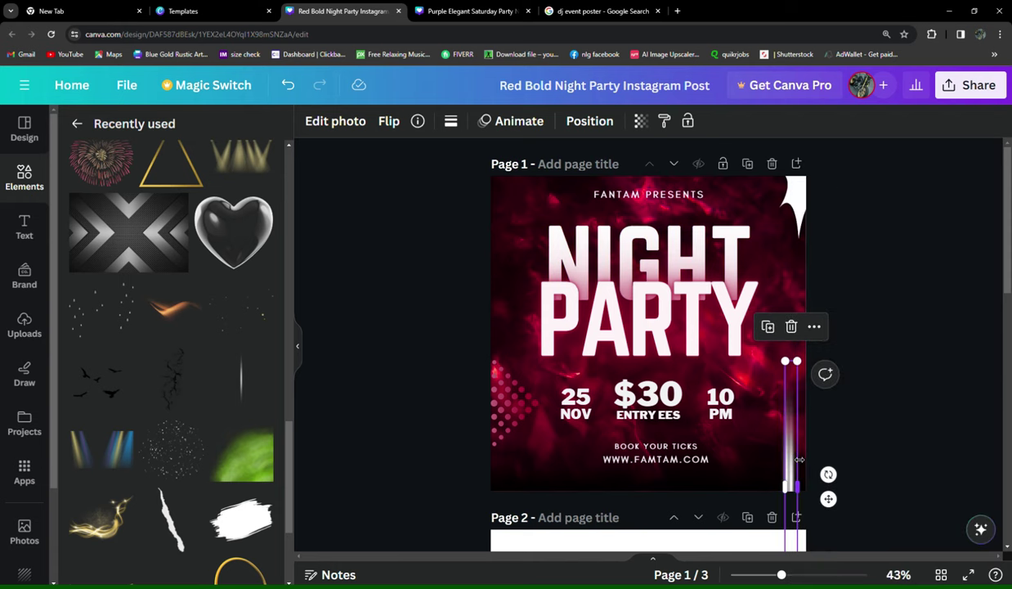
{"action": "left_click_drag", "start_coordinate": [798, 459], "coordinate": [513, 161]}
{"action": "left_click", "coordinate": [860, 447]}
{"action": "left_click", "coordinate": [958, 392]}
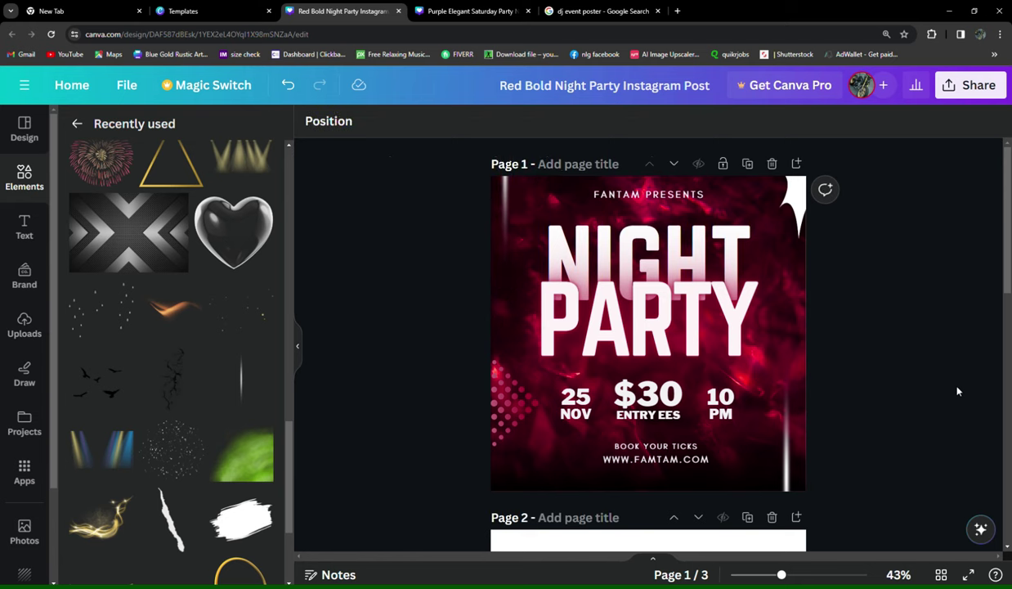
- Add the chevron element and colour it light grey-white
{"action": "scroll", "coordinate": [286, 380], "scroll_direction": "down", "scroll_amount": 5}
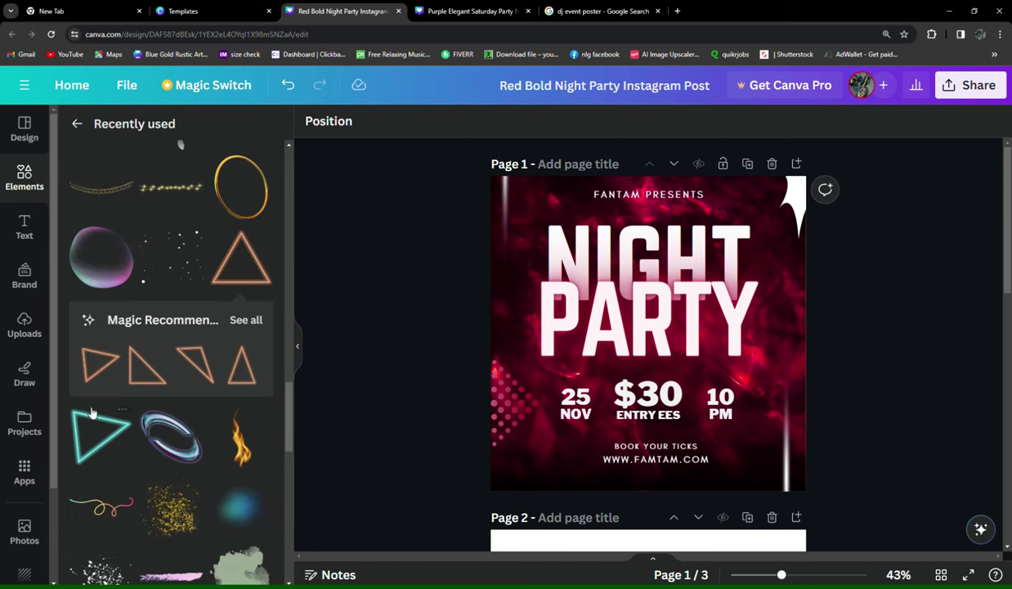
{"action": "scroll", "coordinate": [93, 413], "scroll_direction": "down", "scroll_amount": 1}
{"action": "scroll", "coordinate": [96, 408], "scroll_direction": "down", "scroll_amount": 2}
{"action": "scroll", "coordinate": [101, 415], "scroll_direction": "down", "scroll_amount": 2}
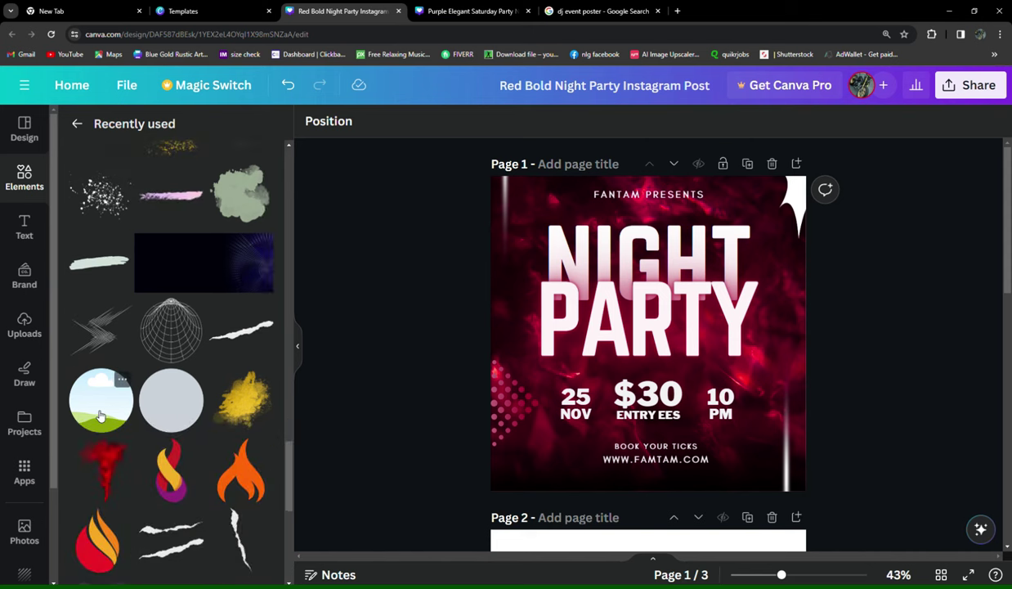
{"action": "scroll", "coordinate": [100, 415], "scroll_direction": "down", "scroll_amount": 1}
{"action": "scroll", "coordinate": [100, 415], "scroll_direction": "down", "scroll_amount": 1}
{"action": "scroll", "coordinate": [100, 414], "scroll_direction": "down", "scroll_amount": 2}
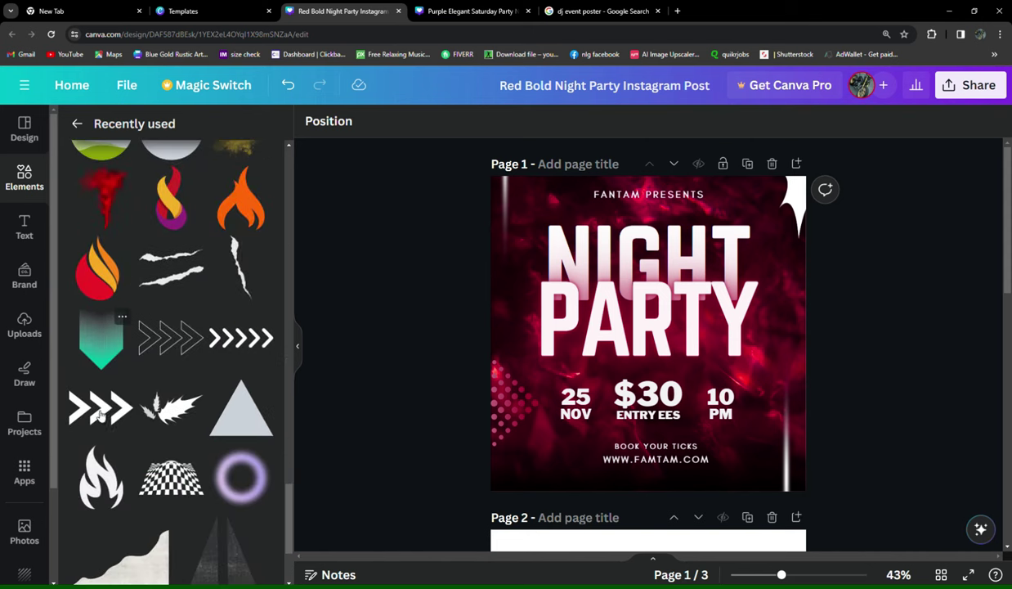
{"action": "left_click", "coordinate": [237, 337]}
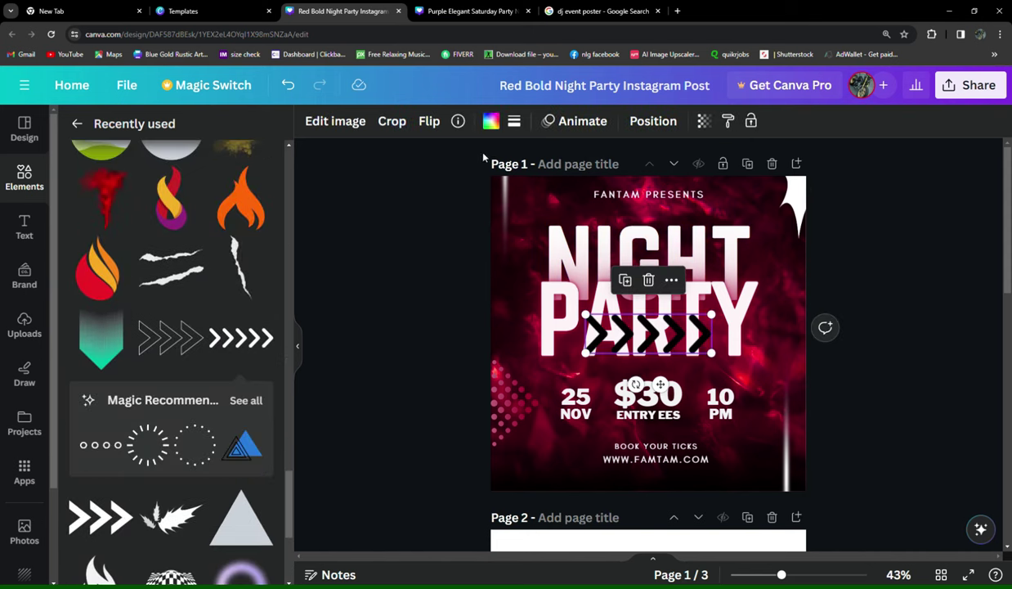
{"action": "left_click", "coordinate": [490, 121]}
{"action": "left_click", "coordinate": [185, 203]}
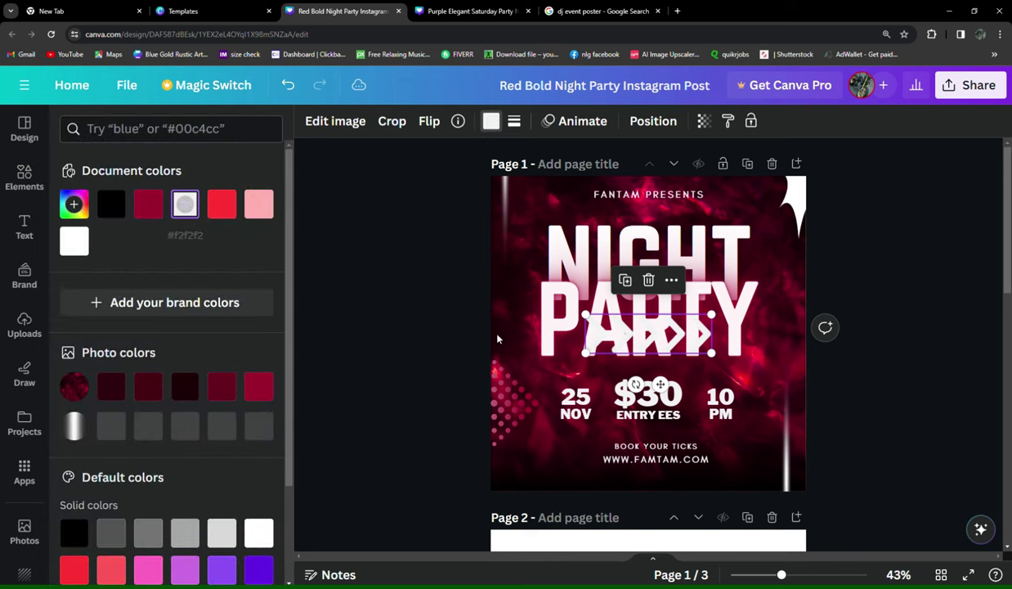
- Shrink the chevrons and move them to the right edge beside PARTY
{"action": "left_click_drag", "start_coordinate": [592, 356], "coordinate": [708, 360]}
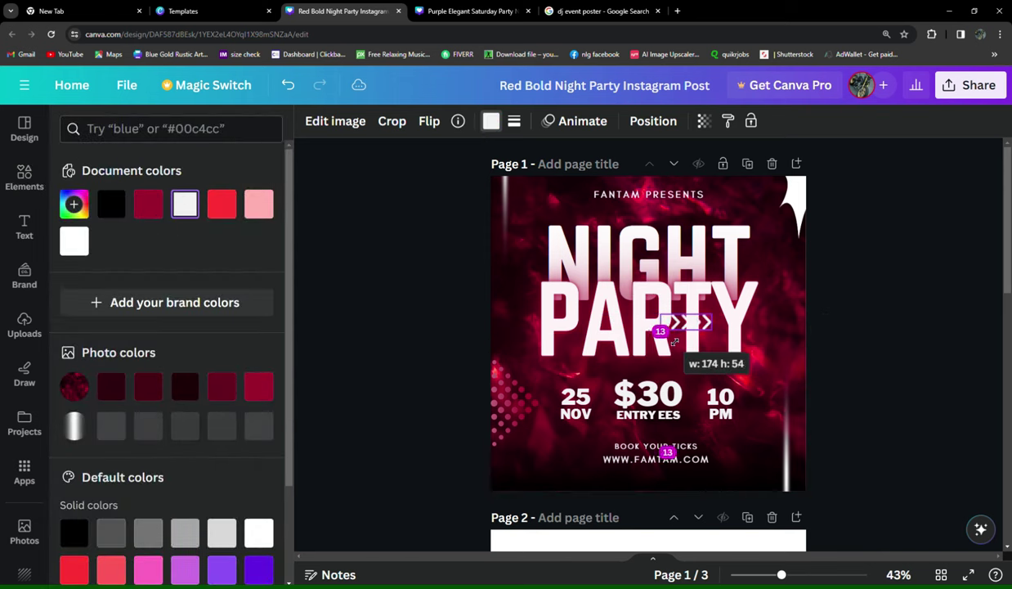
{"action": "left_click_drag", "start_coordinate": [691, 320], "coordinate": [781, 334]}
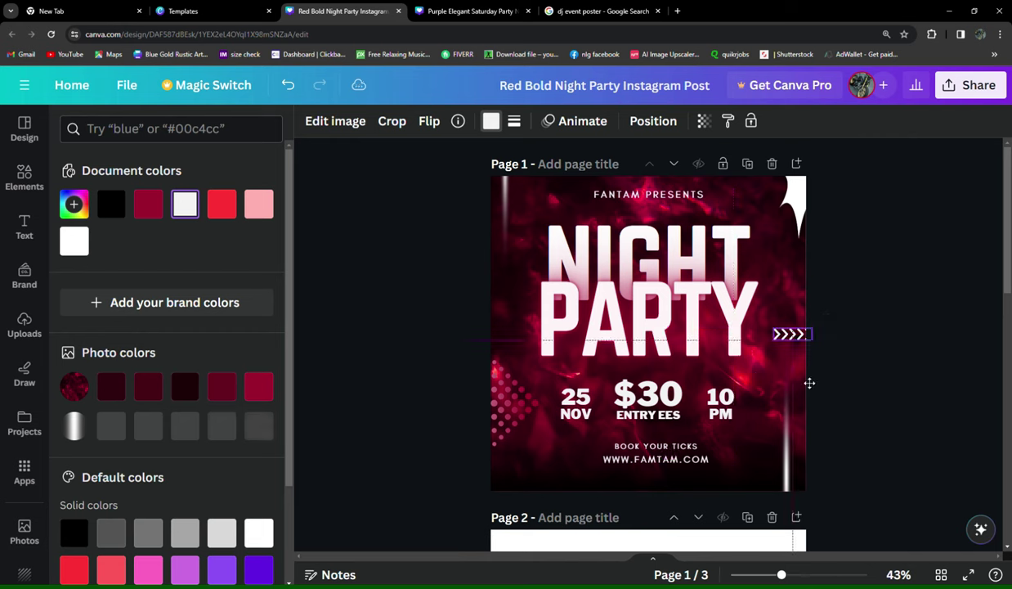
{"action": "key", "text": "Escape"}
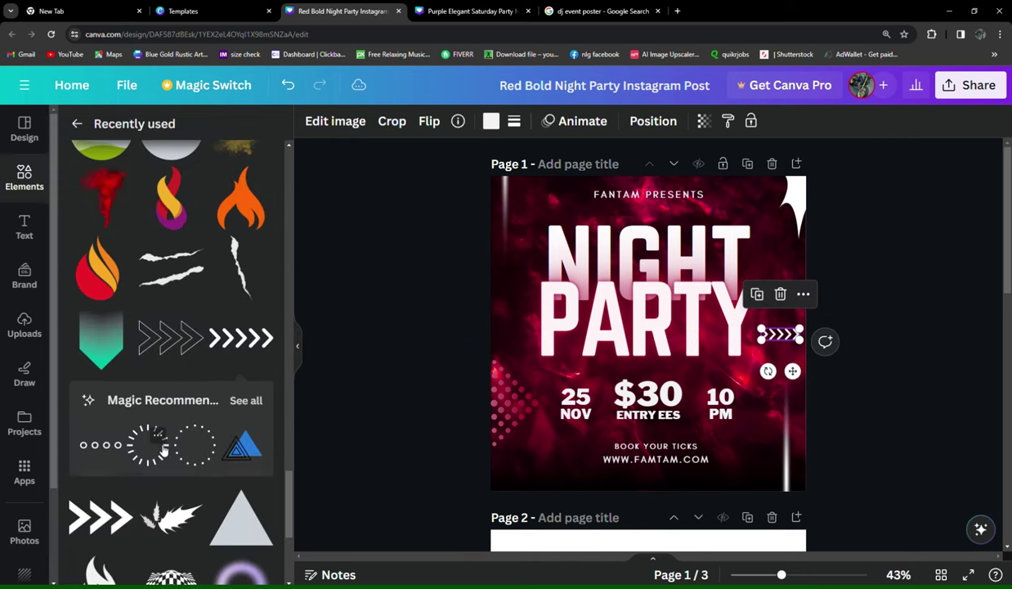
{"action": "left_click", "coordinate": [246, 400]}
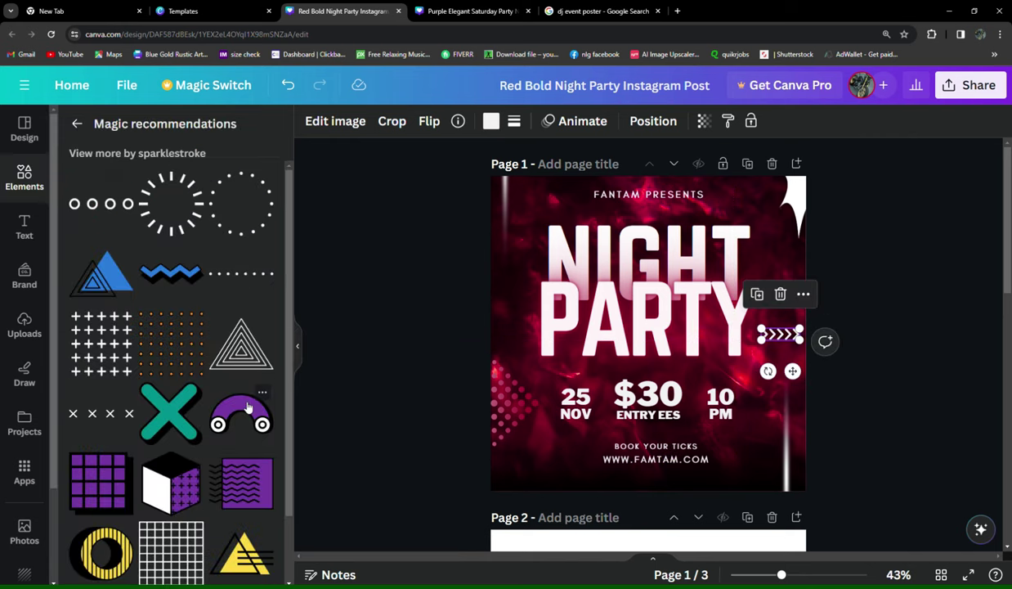
{"action": "key", "text": "Escape"}
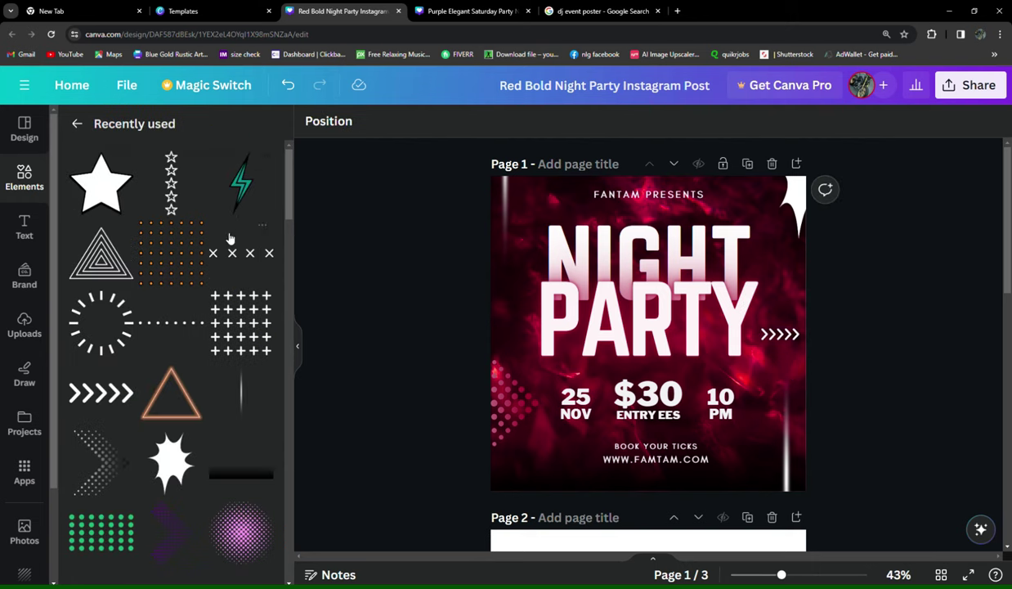
- Add a row of x-marks, colour them white and shrink them into the bottom-left corner
{"action": "left_click", "coordinate": [236, 256]}
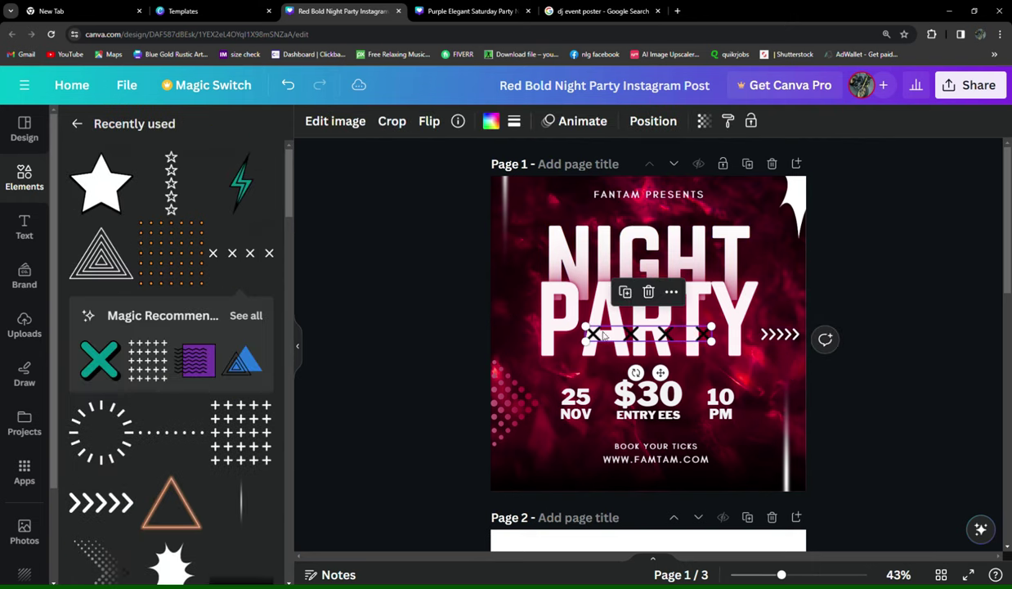
{"action": "left_click", "coordinate": [490, 121]}
{"action": "left_click", "coordinate": [260, 210]}
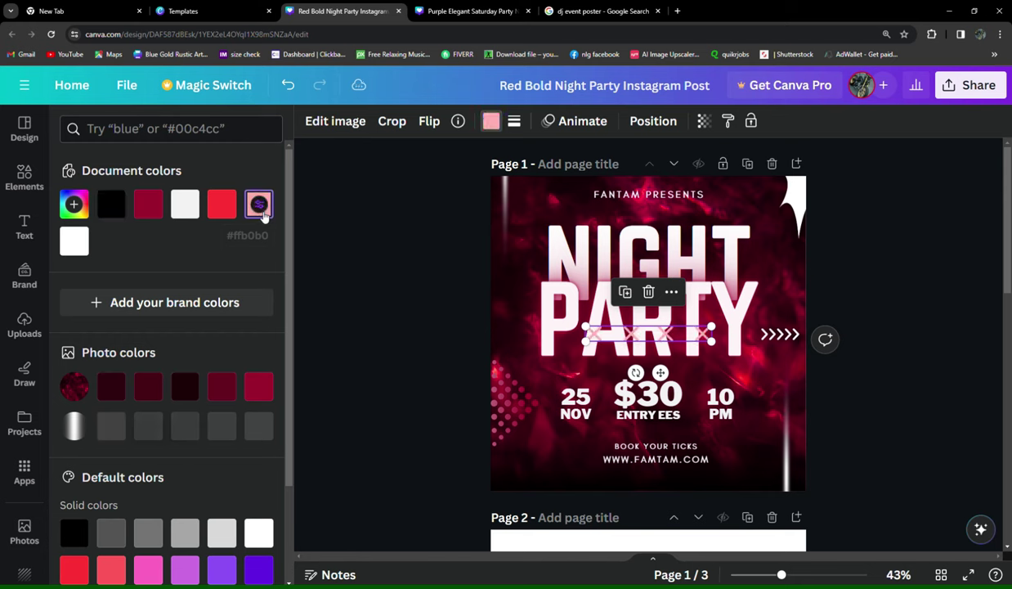
{"action": "left_click", "coordinate": [185, 204]}
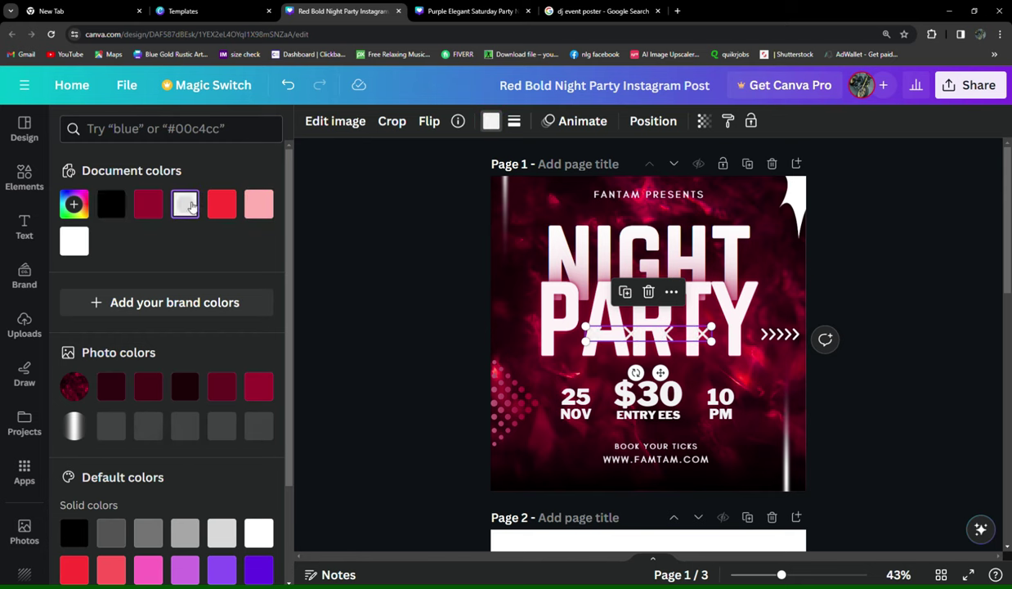
{"action": "mouse_move", "coordinate": [711, 349]}
{"action": "left_mouse_down"}
{"action": "mouse_move", "coordinate": [633, 340]}
{"action": "mouse_move", "coordinate": [556, 521]}
{"action": "mouse_move", "coordinate": [541, 514]}
{"action": "left_mouse_up"}
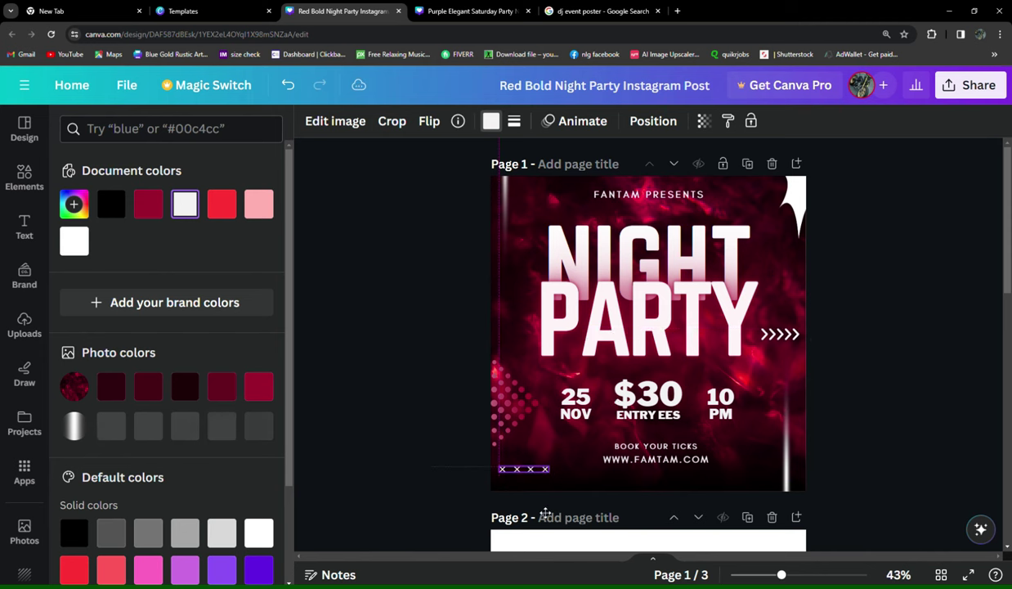
{"action": "key", "text": "Escape"}
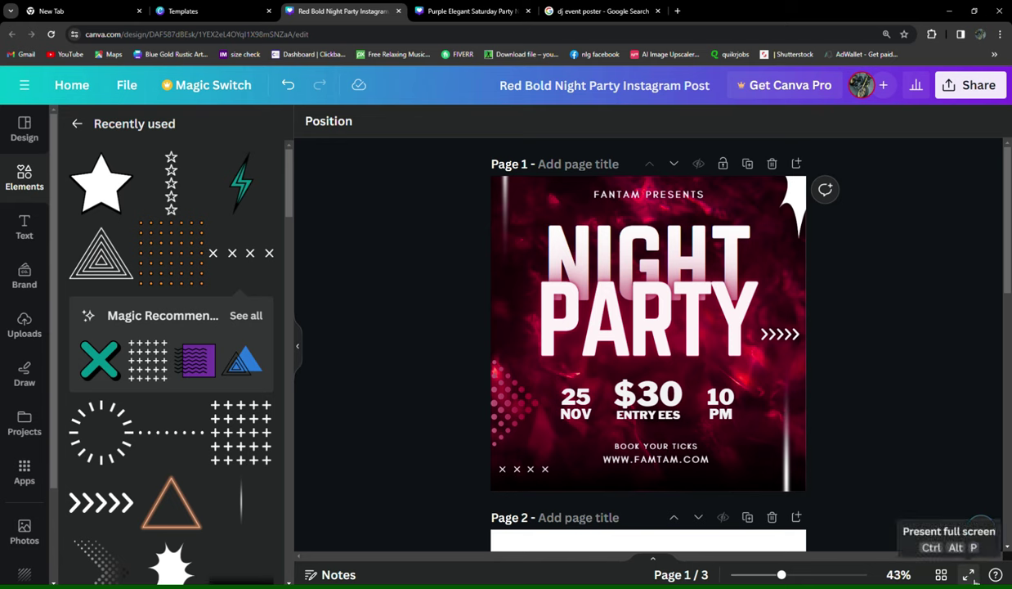
- Show the finished red NIGHT PARTY poster in full-screen presentation mode
{"action": "left_click", "coordinate": [970, 575]}
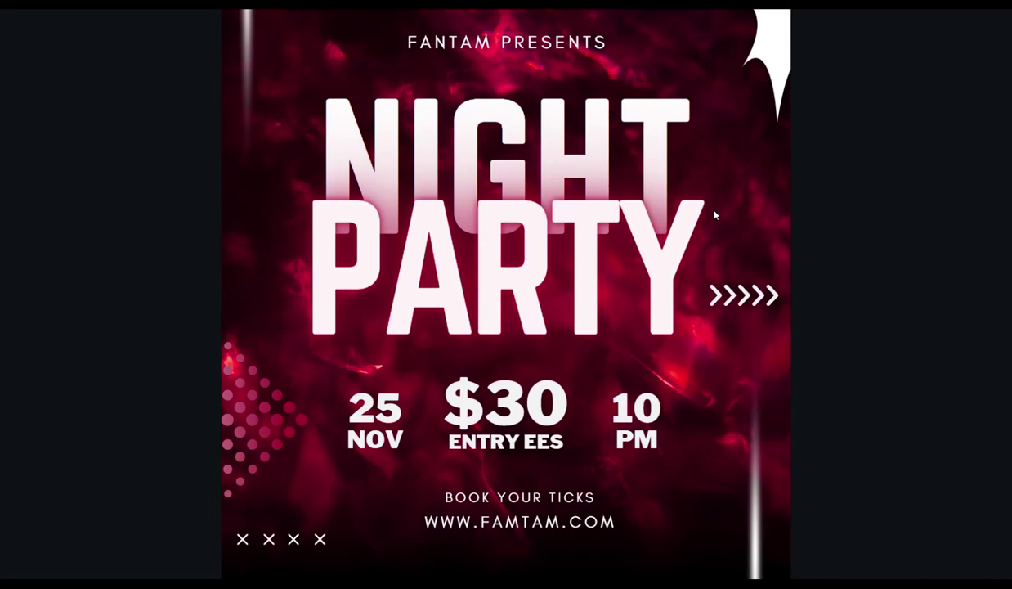